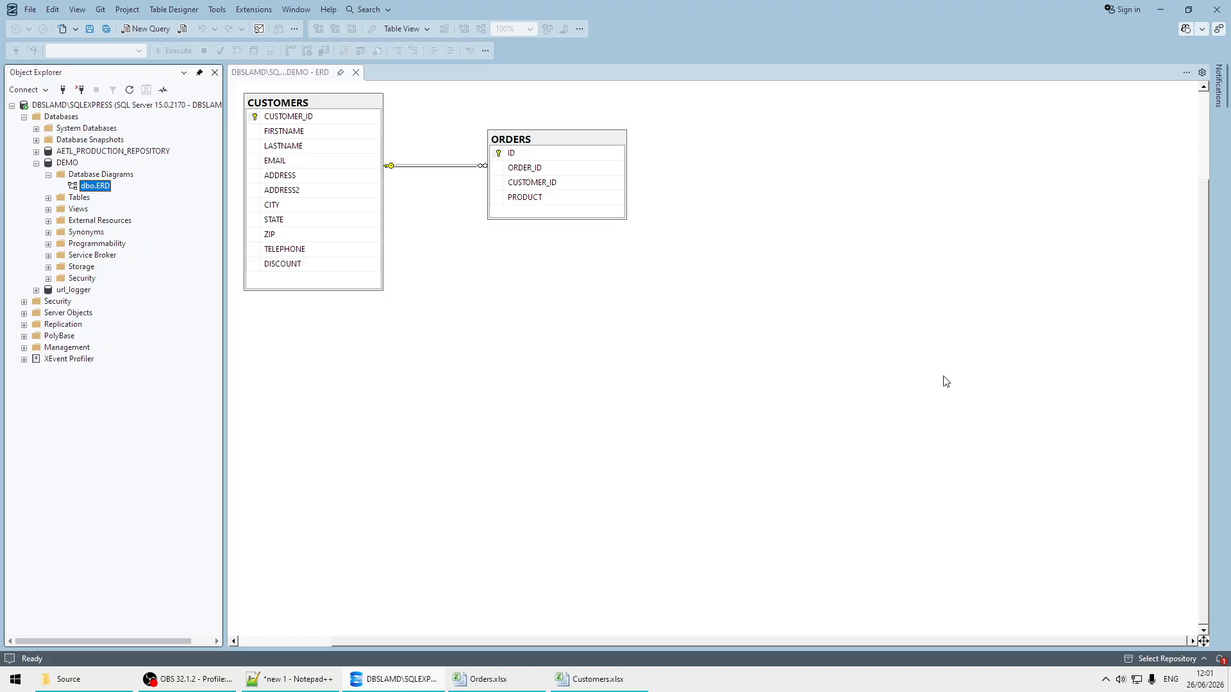
Step: Compare the CUSTOMER_ID values in Orders.xlsx with the customers listed in Customers.xlsx
left_click(602, 681)
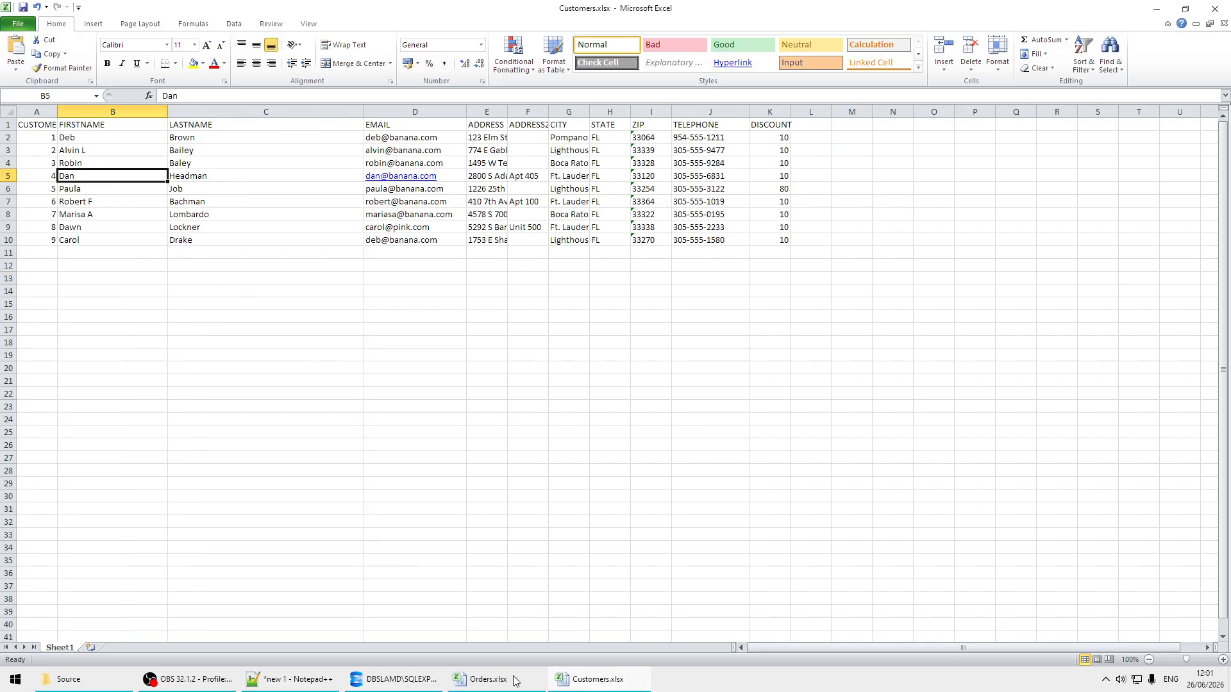
mouse_move(516, 680)
left_click(478, 625)
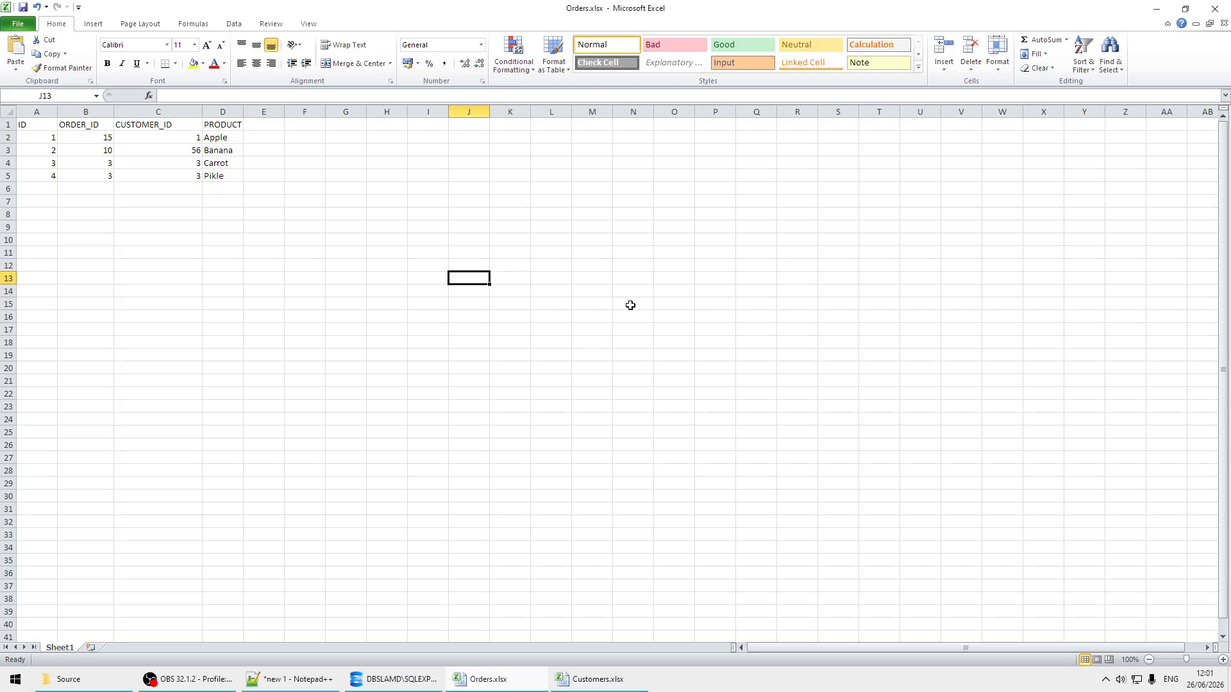
left_click(180, 155)
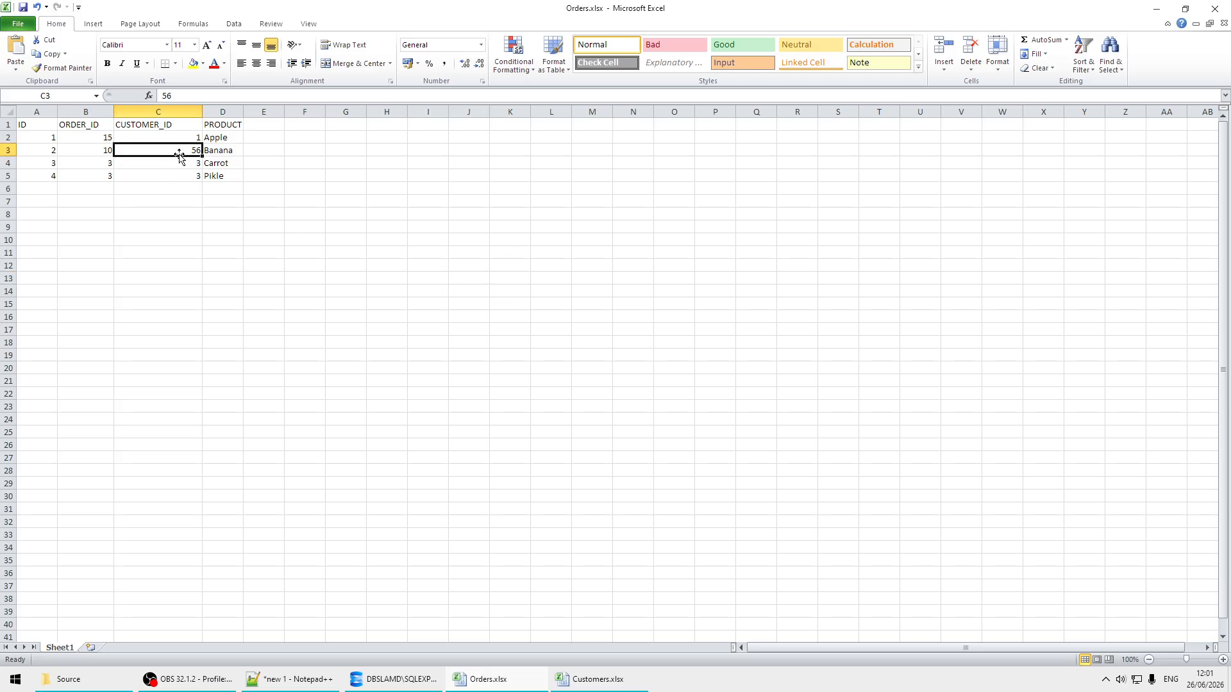
left_click(180, 165)
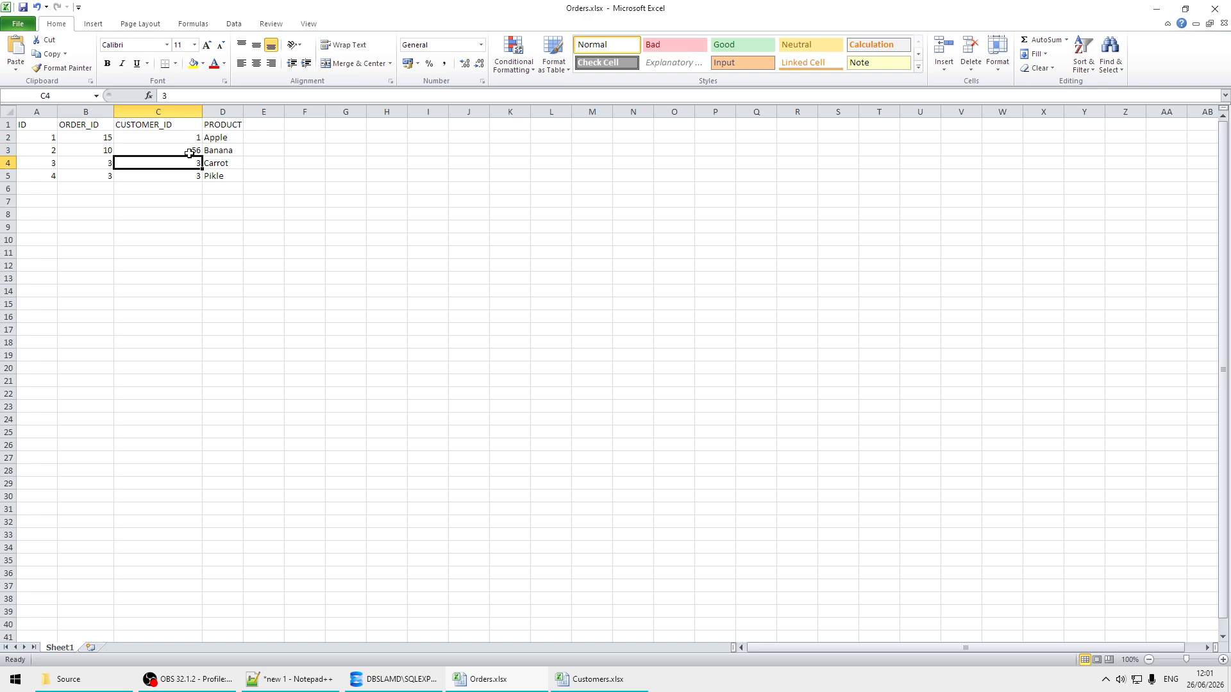
left_click(186, 153)
left_click(620, 687)
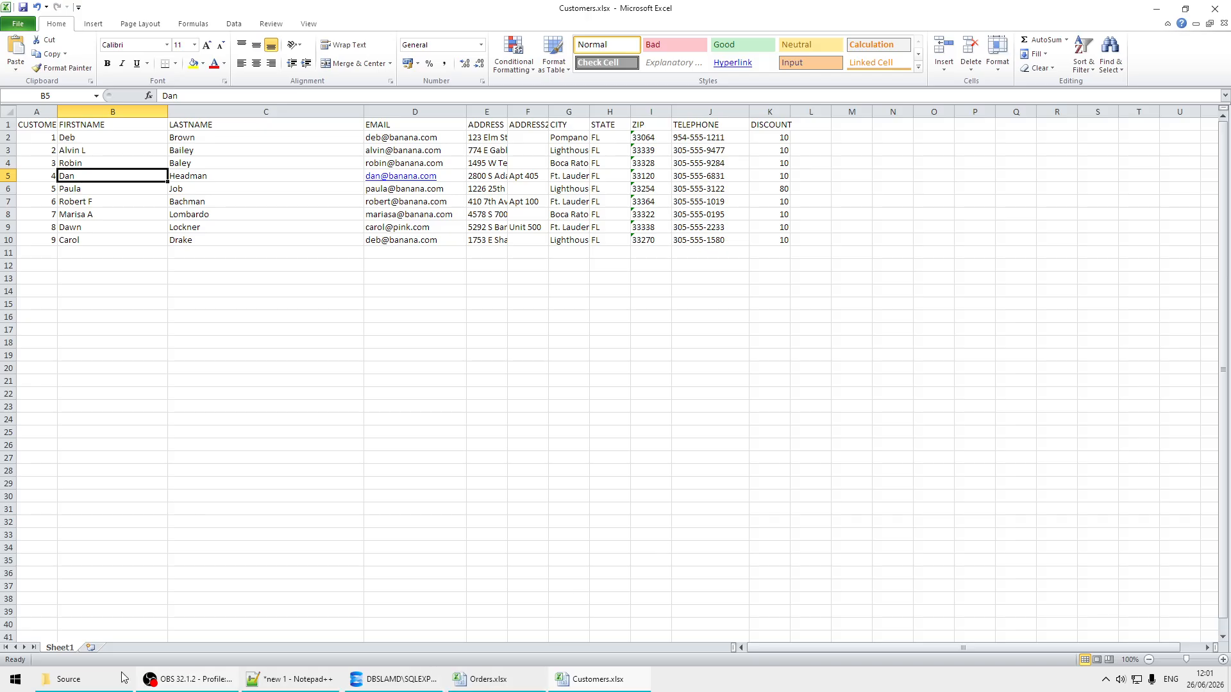
Step: Launch Advanced ETL Processor Enterprise and reopen the last used objects
left_click(9, 682)
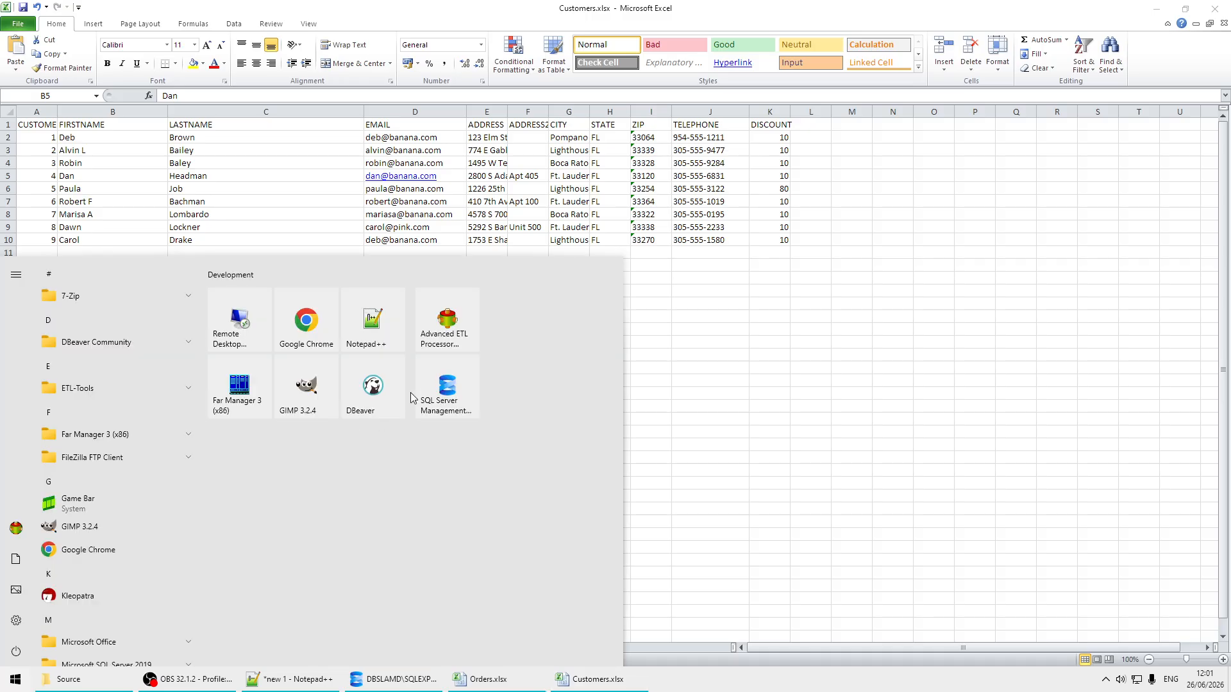
left_click(447, 328)
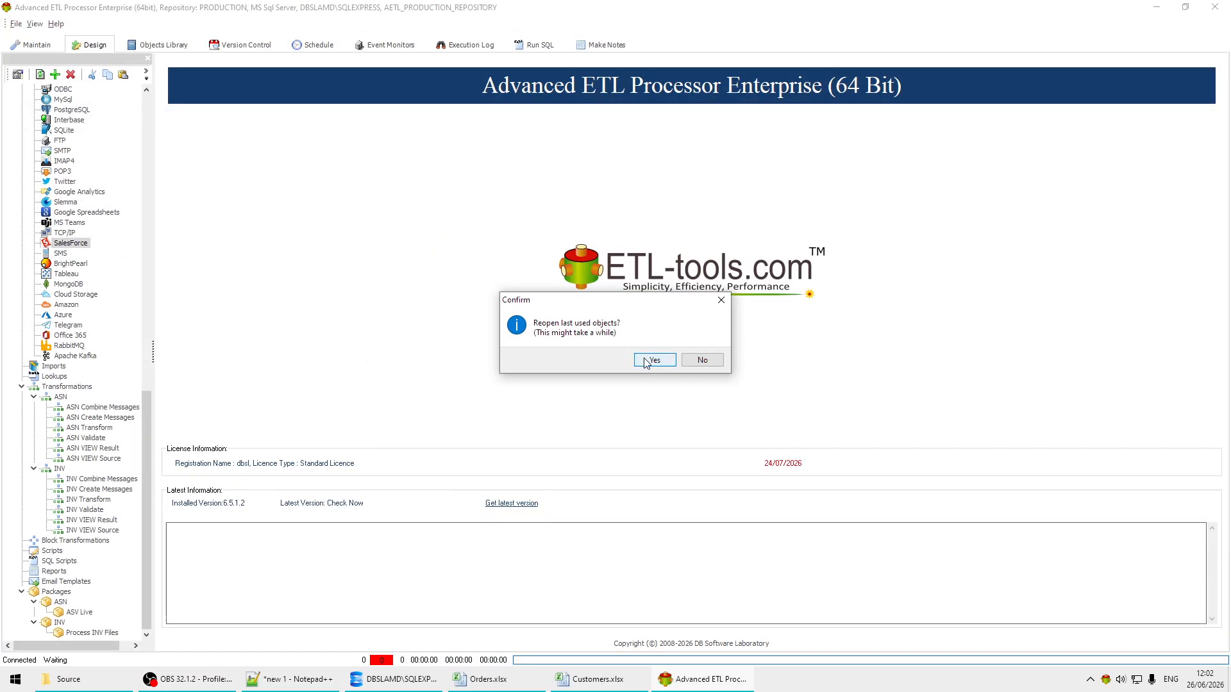
left_click(646, 363)
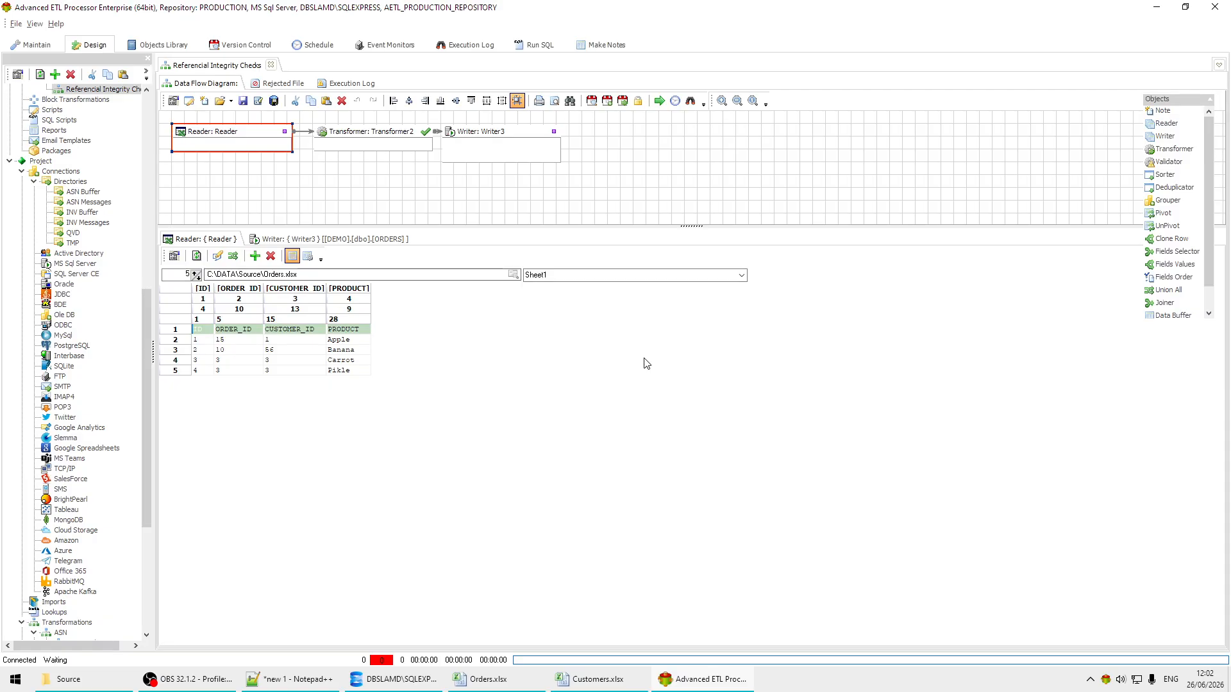
Step: Run the Referential Integrity Checks transformation, then examine the log's error entry and the refreshed ORDERS target data
left_click(660, 102)
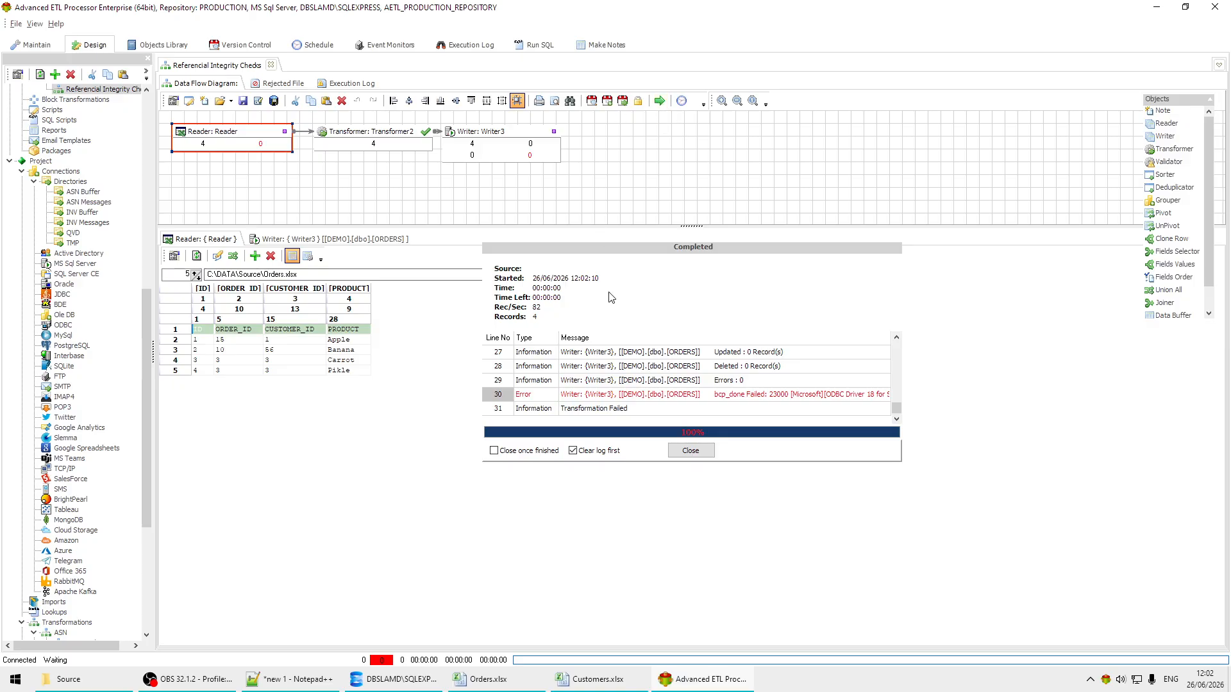
left_click(768, 399)
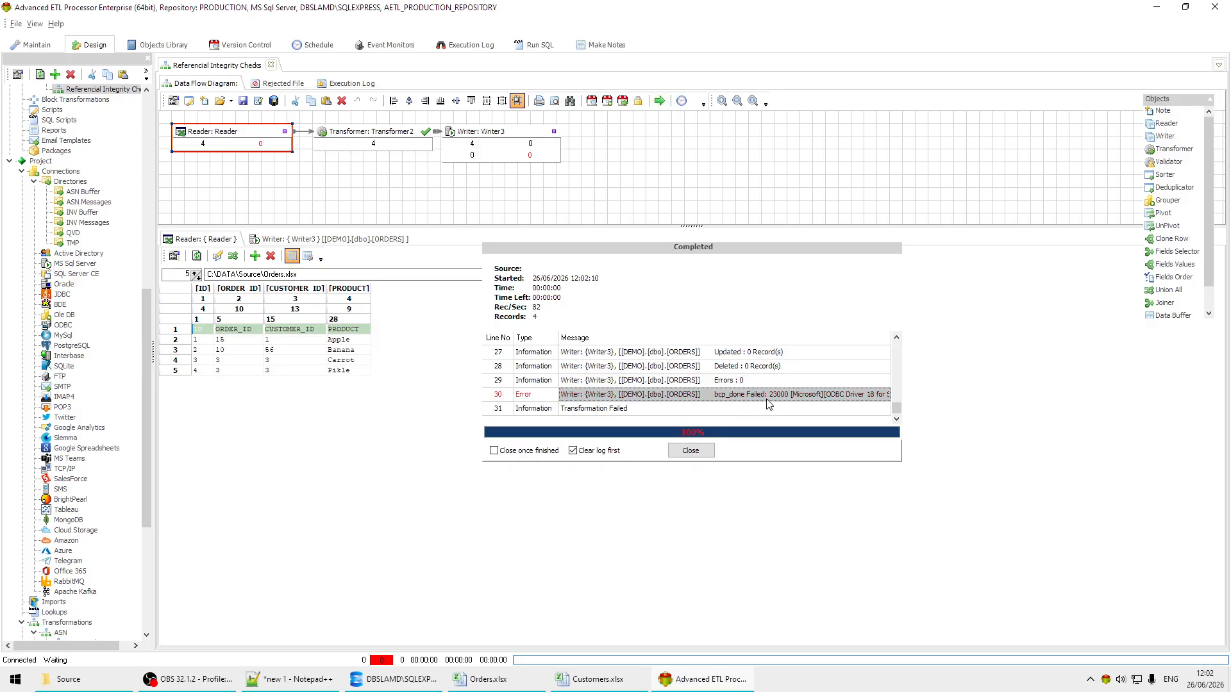
left_click(691, 450)
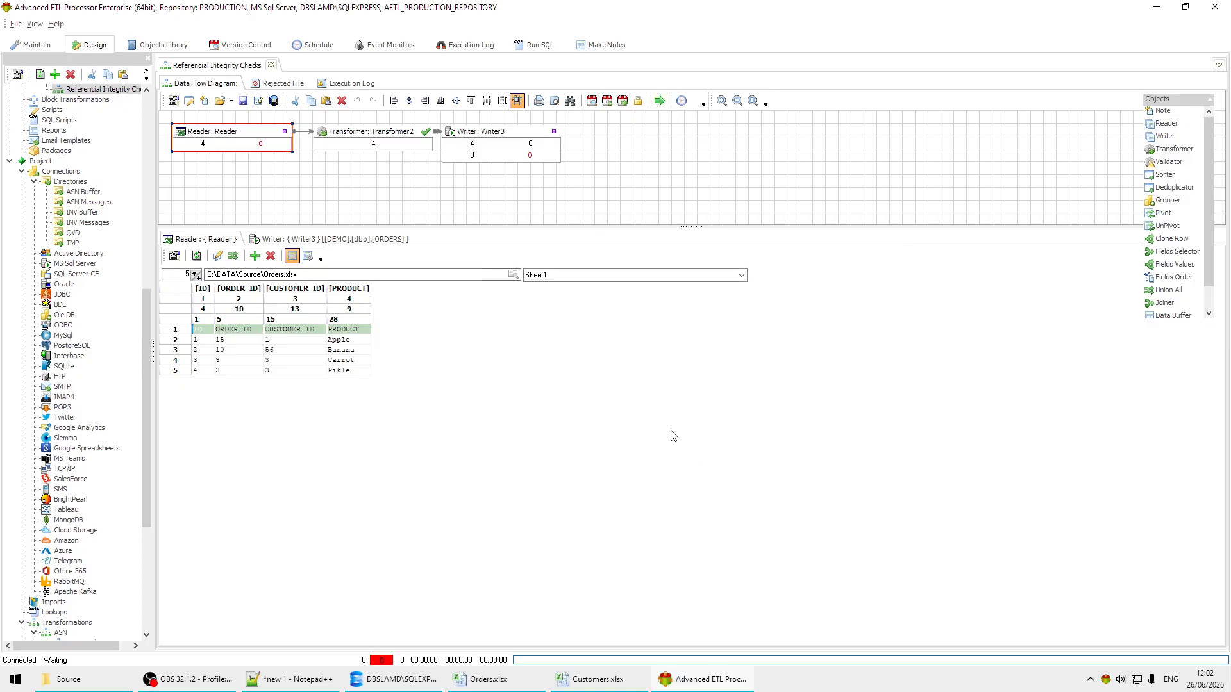
left_click(384, 238)
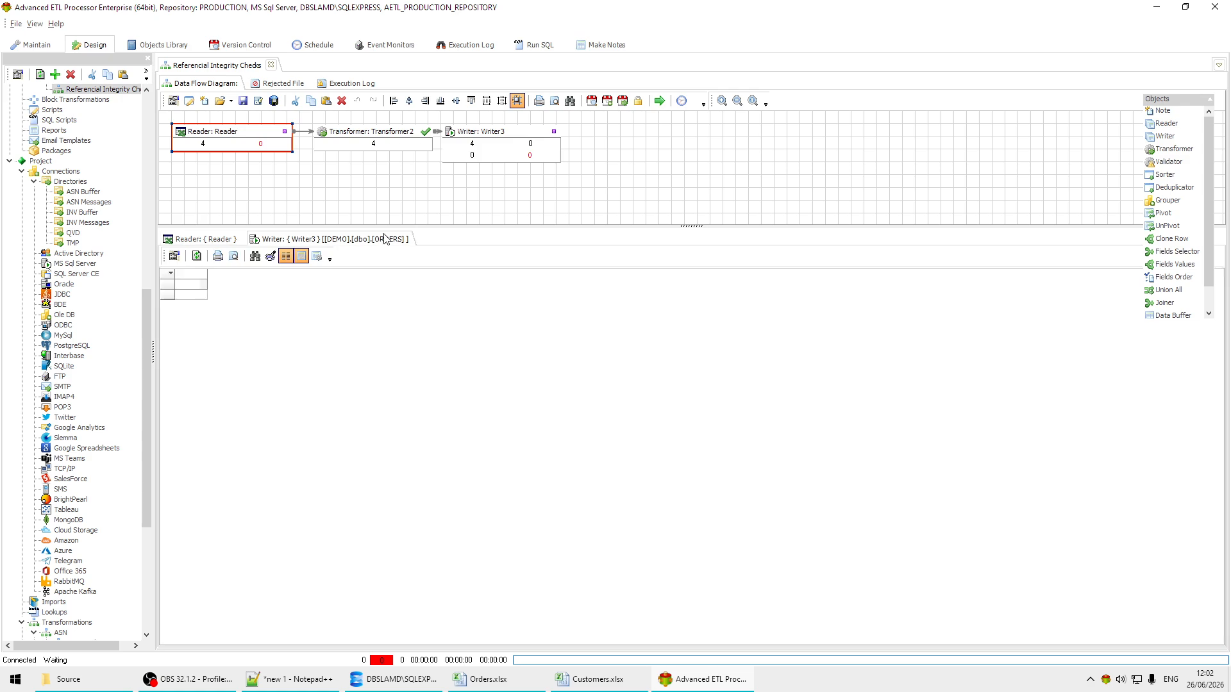
left_click(197, 257)
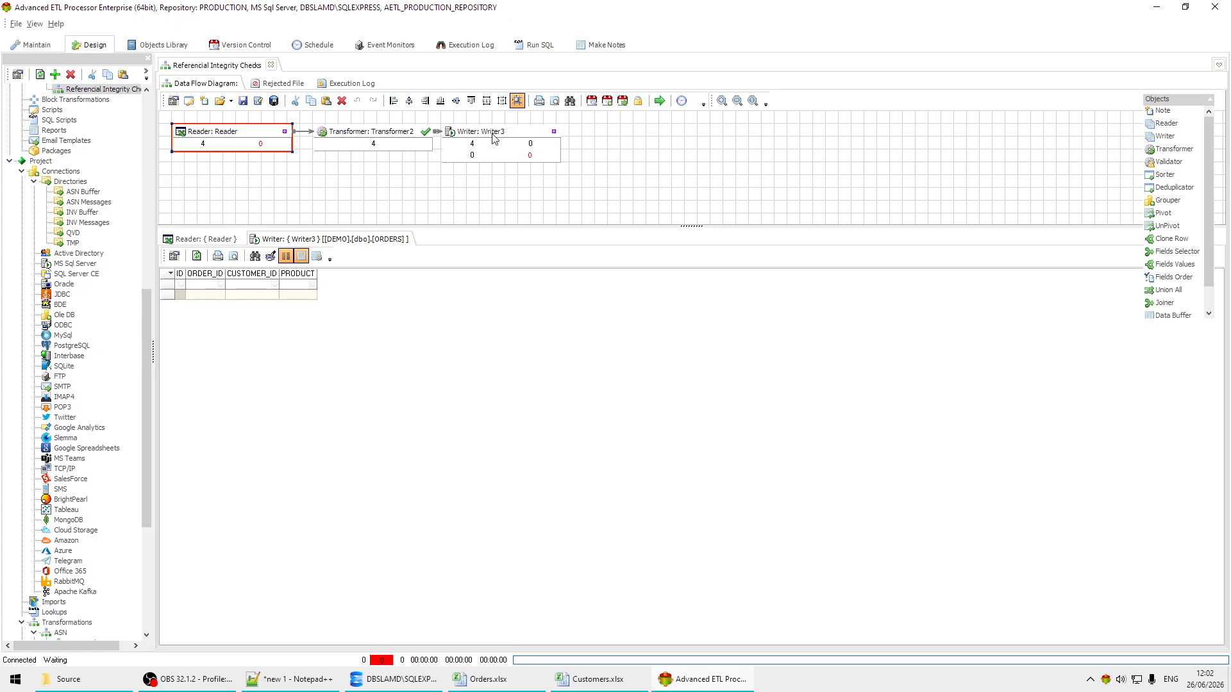
Step: Make room after the Reader by moving Writer3 and Transformer2 further along the flow, and align all three objects in one row
left_click_drag(494, 137, 740, 154)
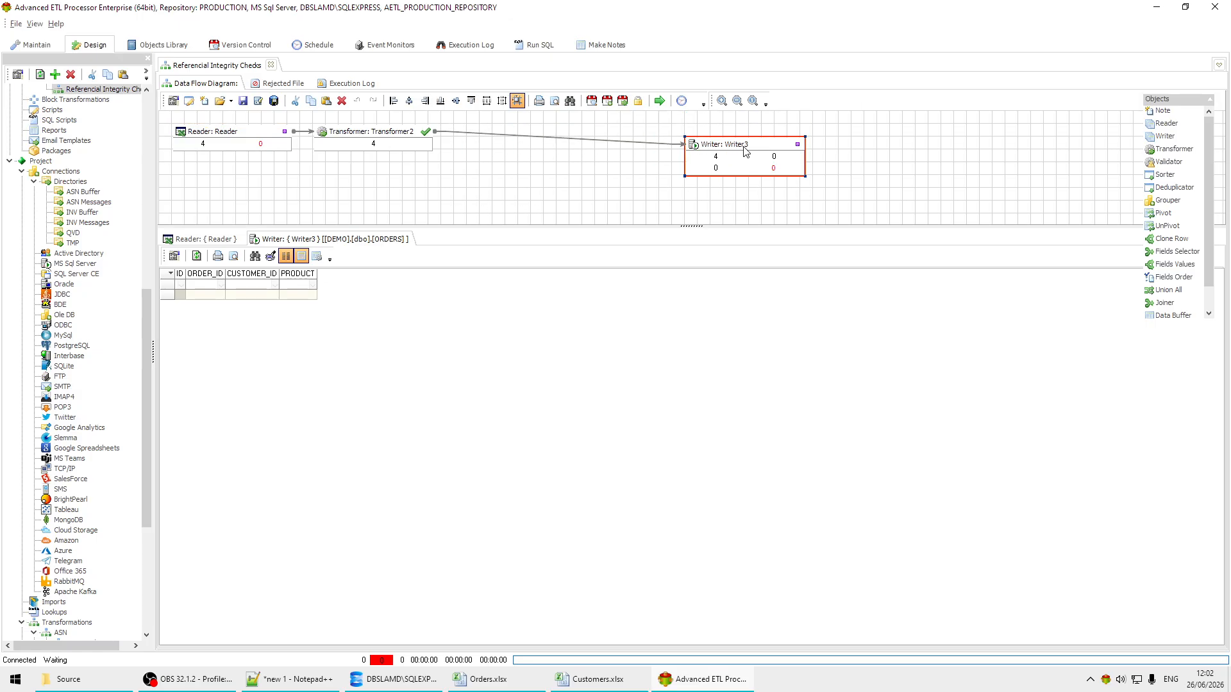
left_click_drag(382, 135, 592, 152)
left_click_drag(219, 131, 218, 142)
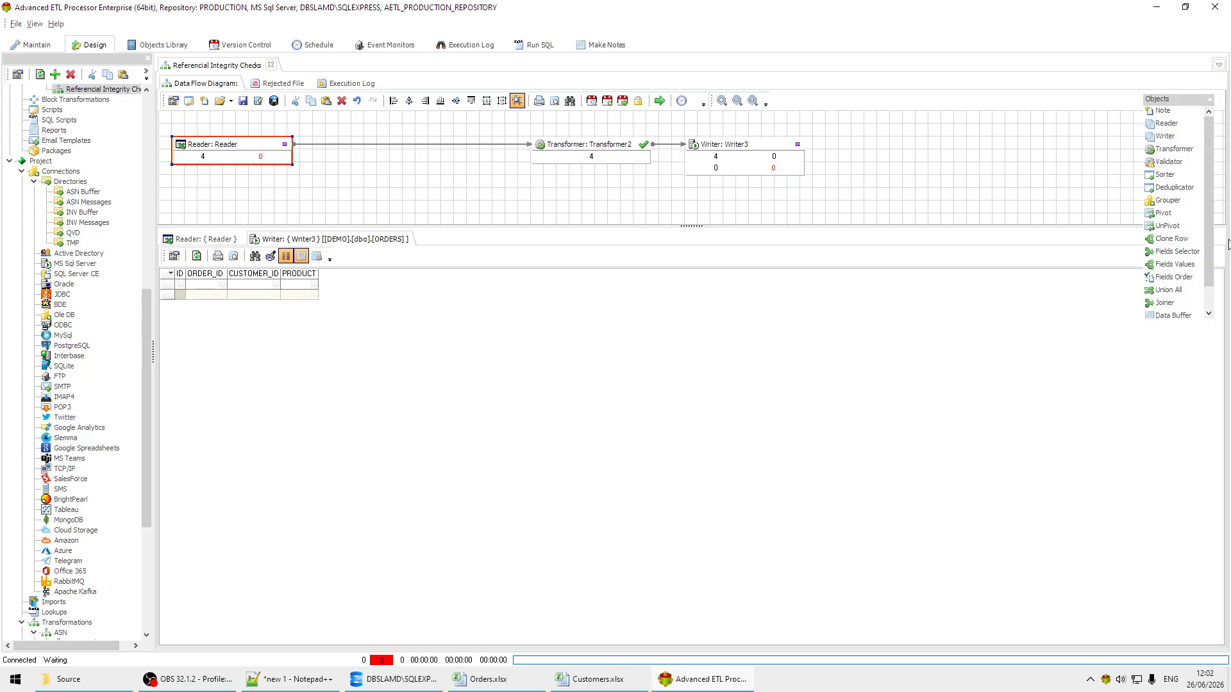
Step: Add a Validator between the Reader and Transformer2 and link it to both through its valid-records output
left_click(1170, 165)
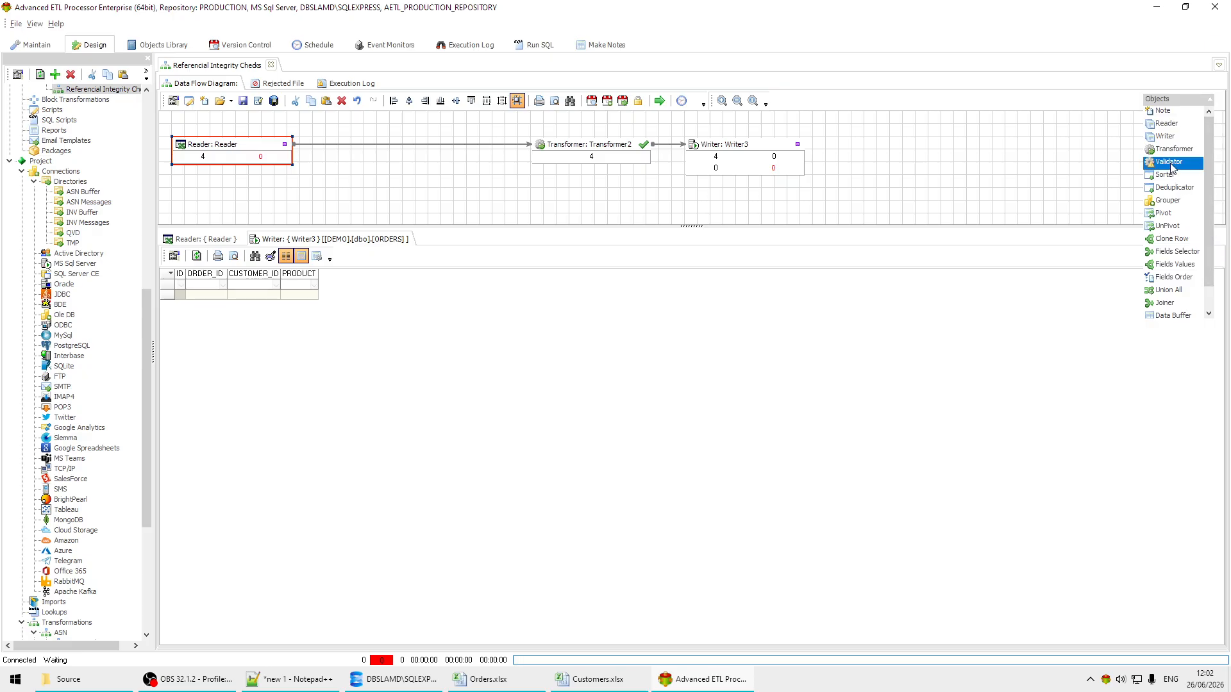
left_click_drag(1170, 164, 425, 148)
left_click(322, 137)
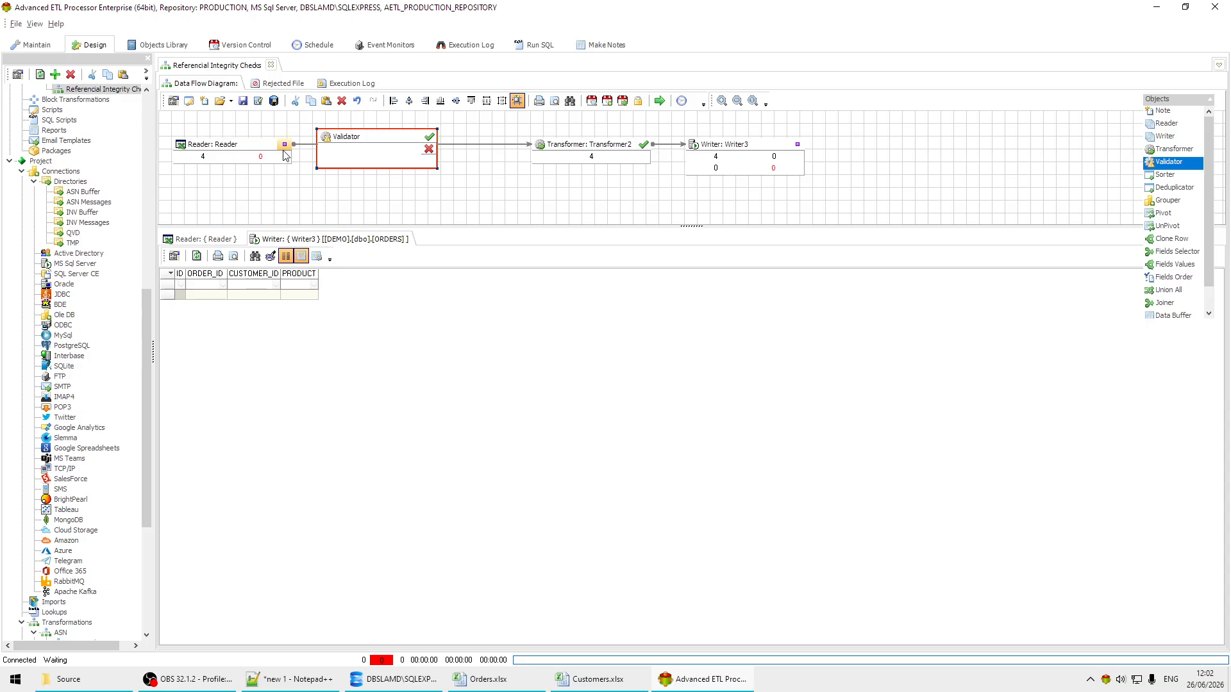
left_click_drag(286, 147, 328, 137)
left_click_drag(434, 139, 542, 148)
Step: Open the Validator's editor and auto-map the source fields to the target fields by field names
double_click(384, 139)
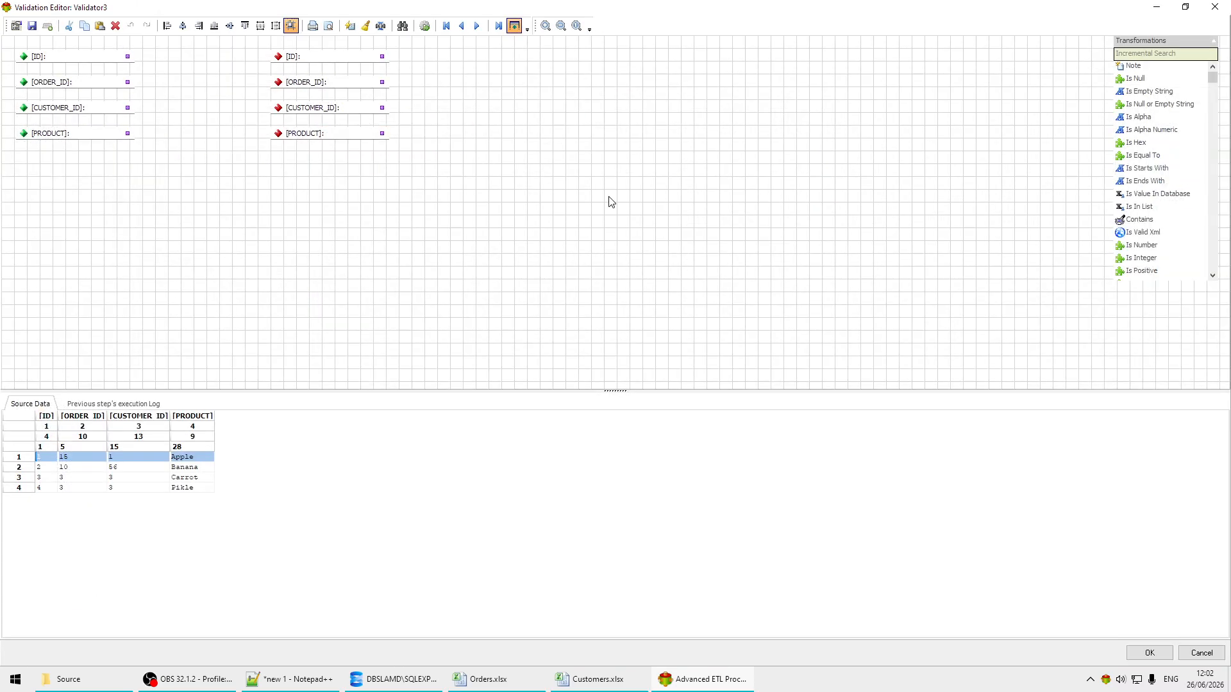
left_click(350, 25)
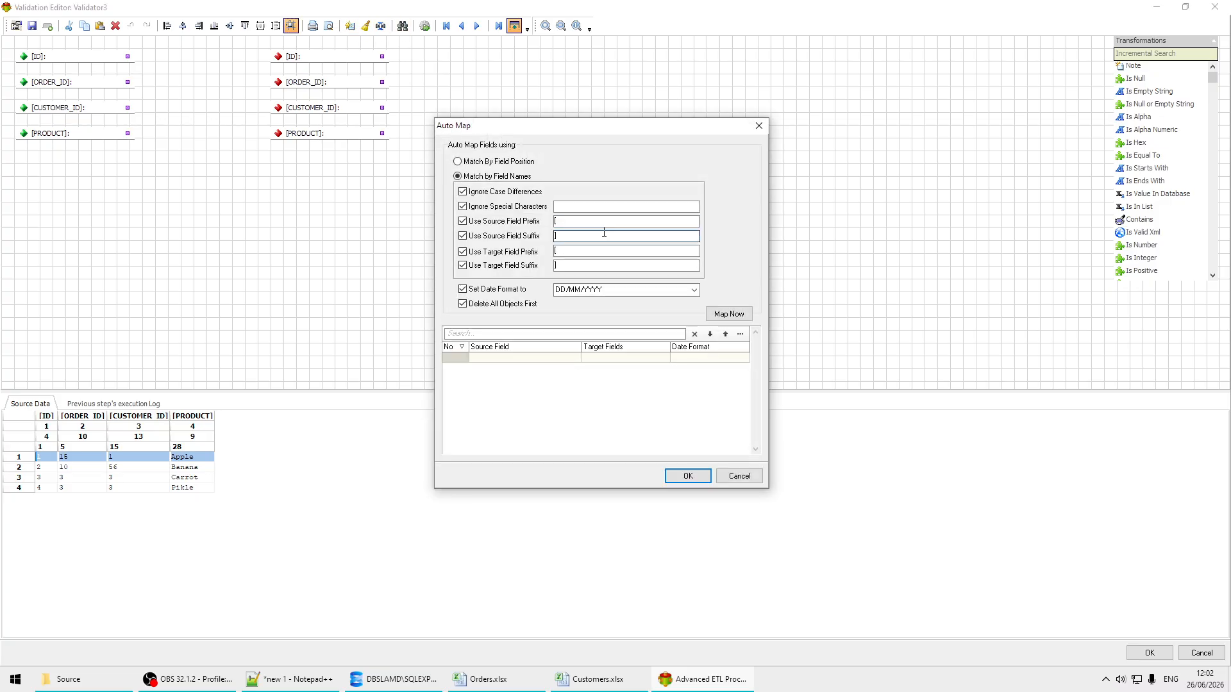
left_click(729, 313)
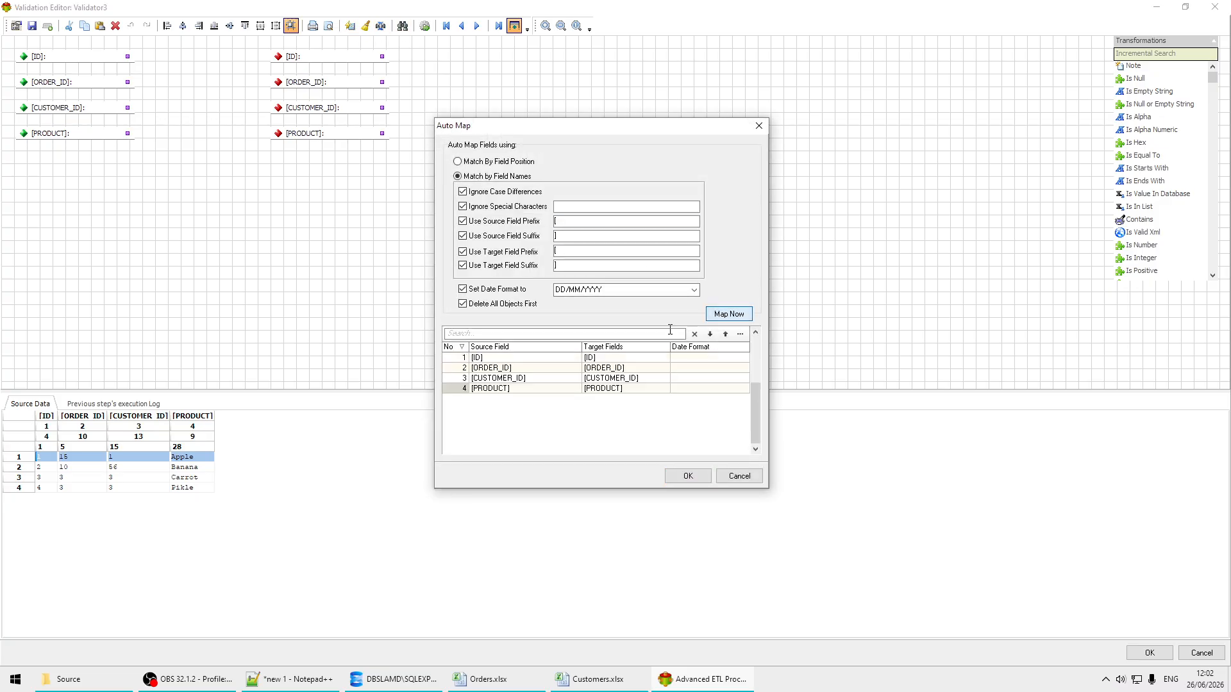
left_click(687, 476)
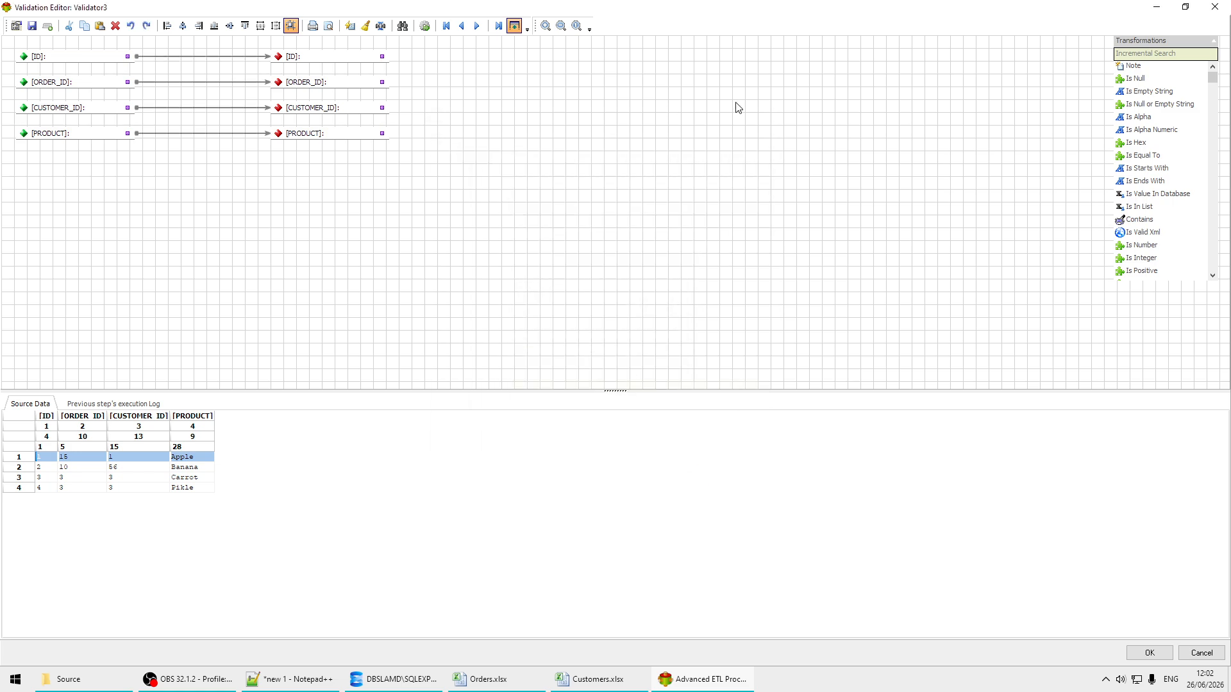
Step: Find the Is In List check by searching for "is in" and place it on the CUSTOMER_ID mapping
left_click(1166, 57)
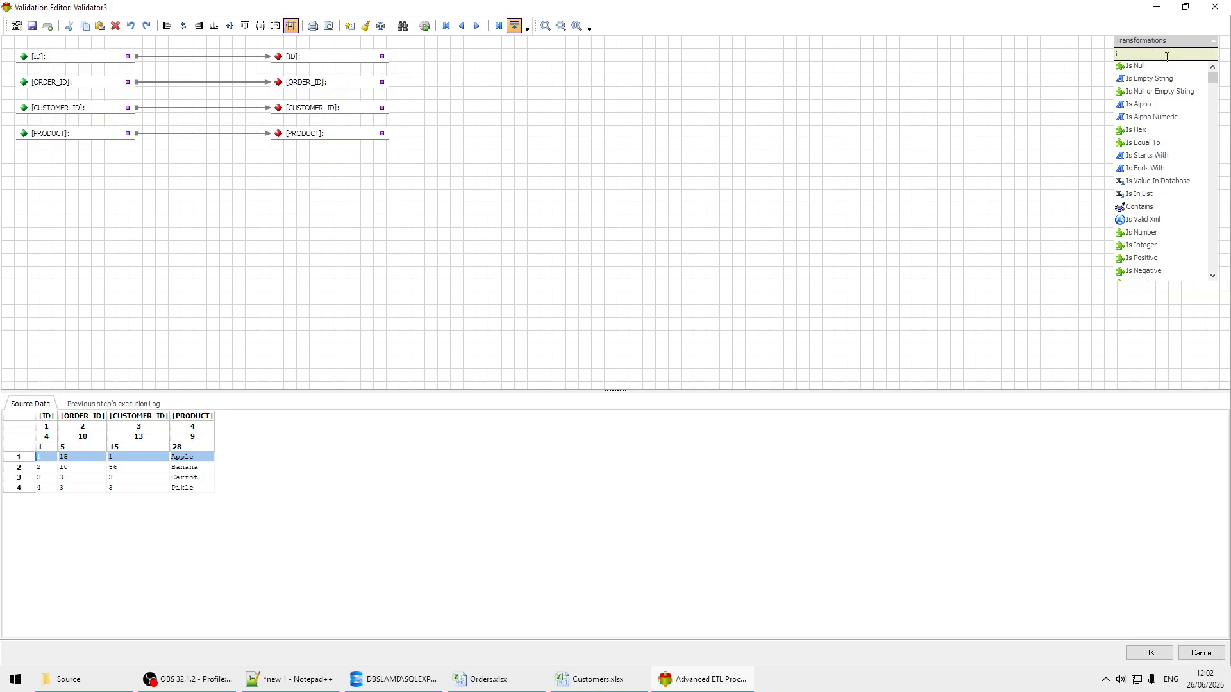
type("i in")
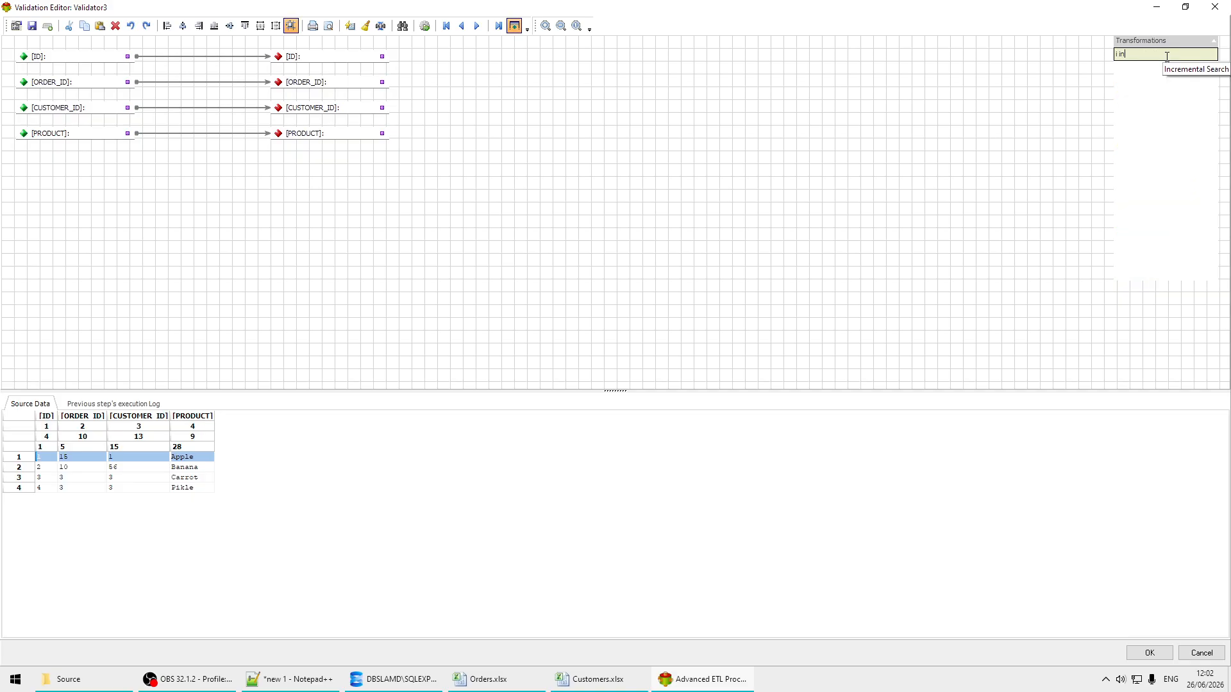
key("BackSpace")
key("BackSpace")
key("BackSpace")
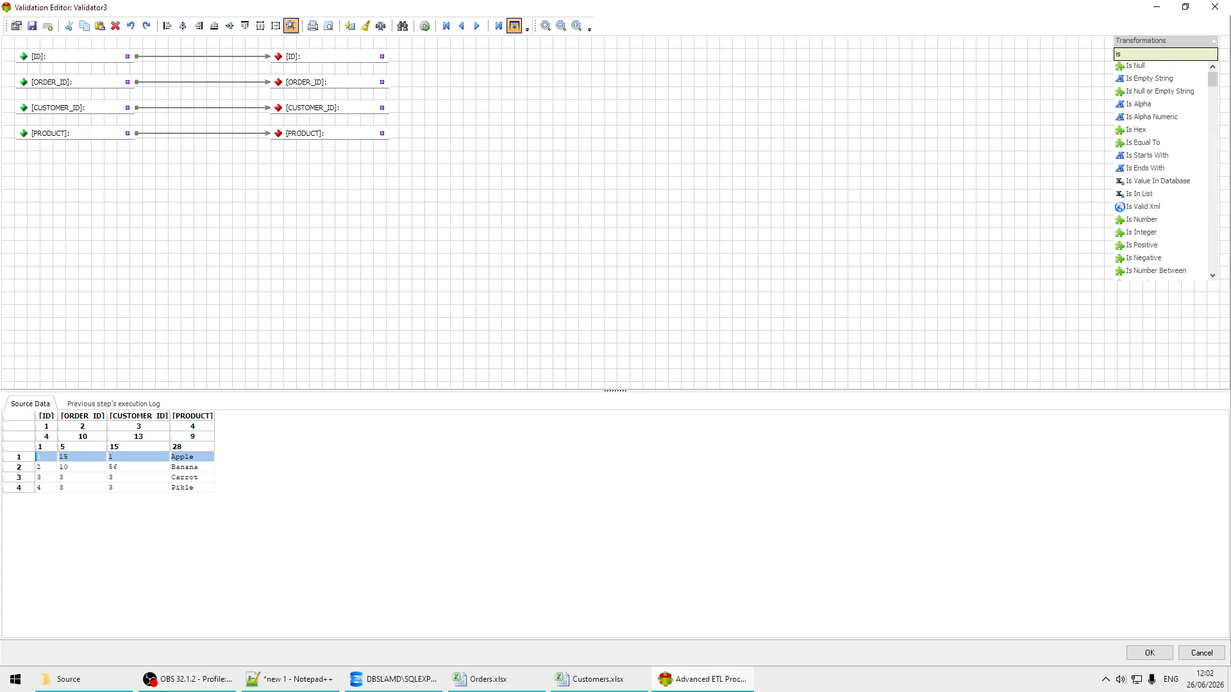
type("s in")
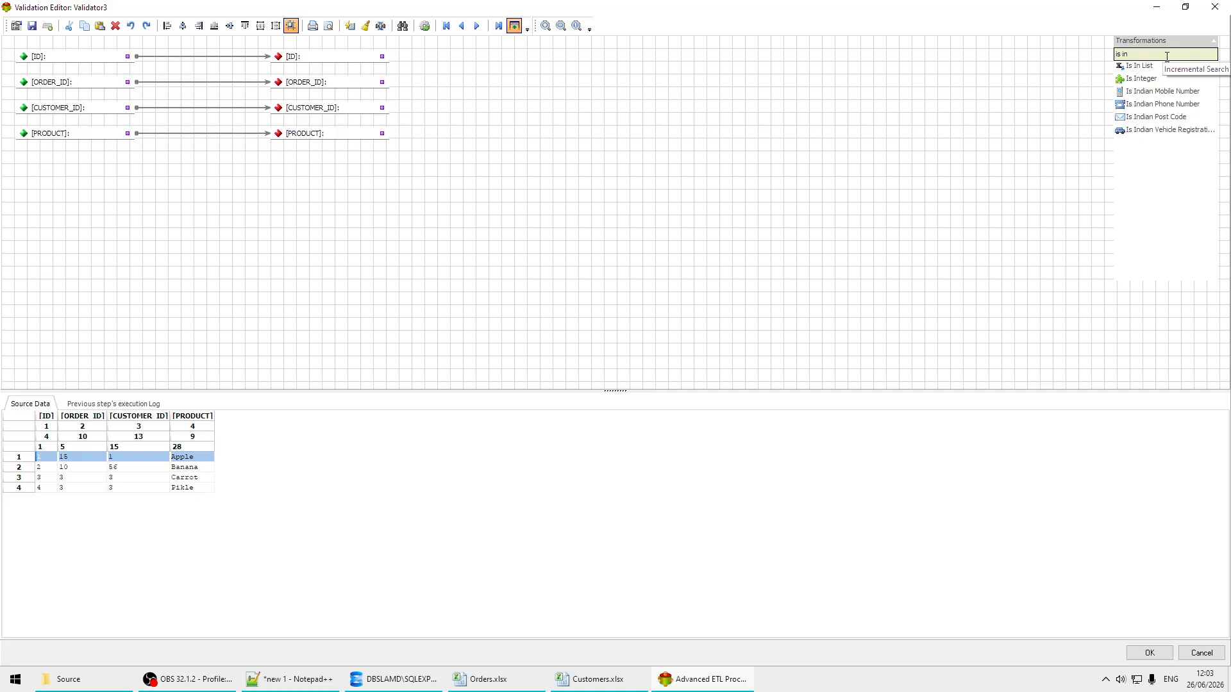
left_click_drag(1145, 67, 206, 107)
Step: Move the target CUSTOMER_ID field clear of the Is In List check and link the source CUSTOMER_ID to the check
left_click_drag(349, 115, 423, 115)
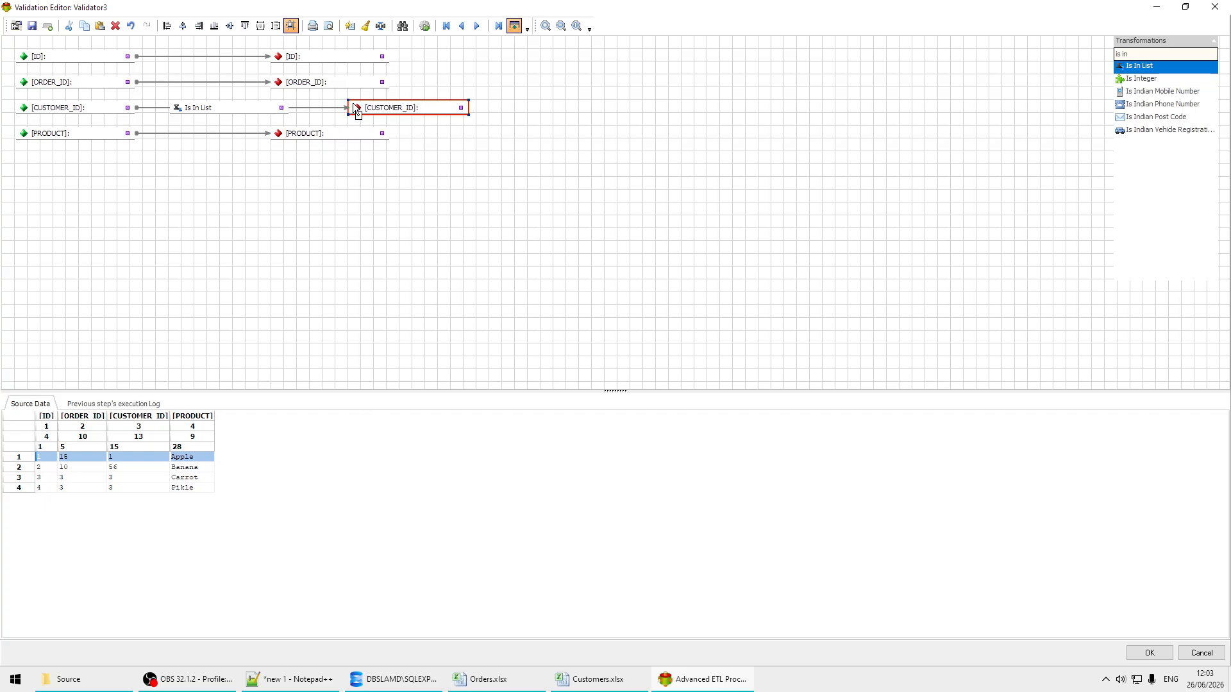
left_click_drag(353, 103, 353, 103)
left_click_drag(127, 108, 177, 110)
Step: Set the Is In List source to MS SQL Server with the SQL Server connection, and review its failure action and server settings
double_click(202, 112)
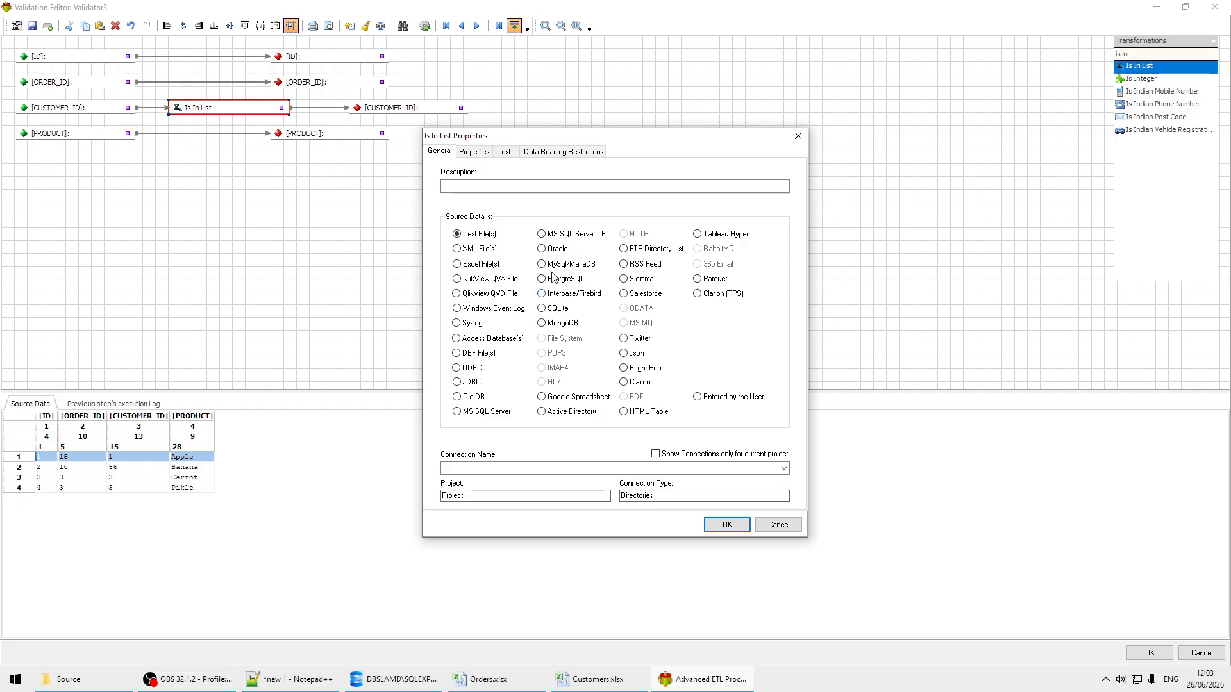
left_click(504, 412)
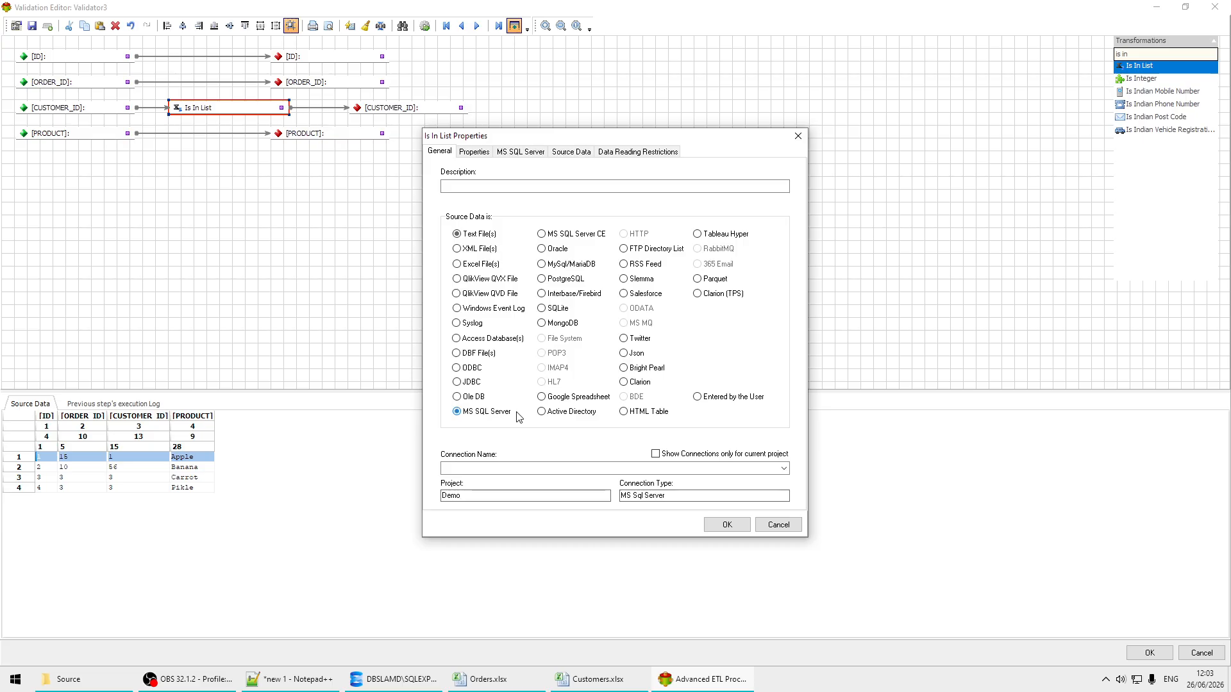
left_click(783, 468)
left_click(516, 478)
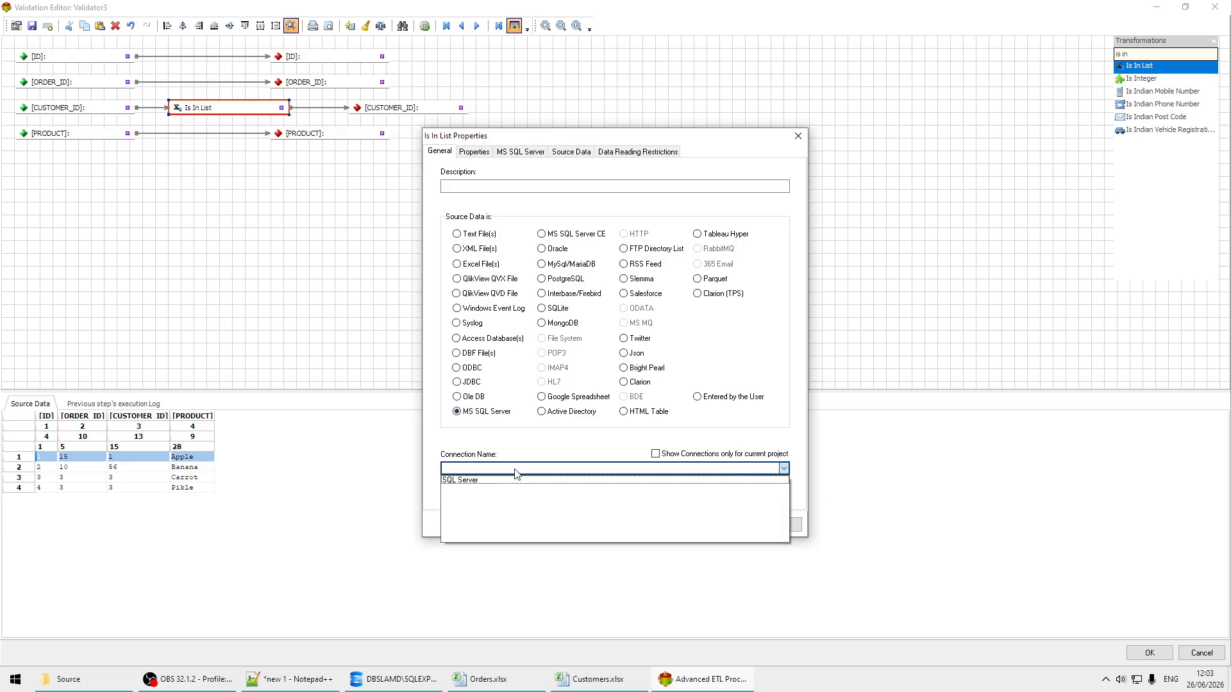
left_click(474, 152)
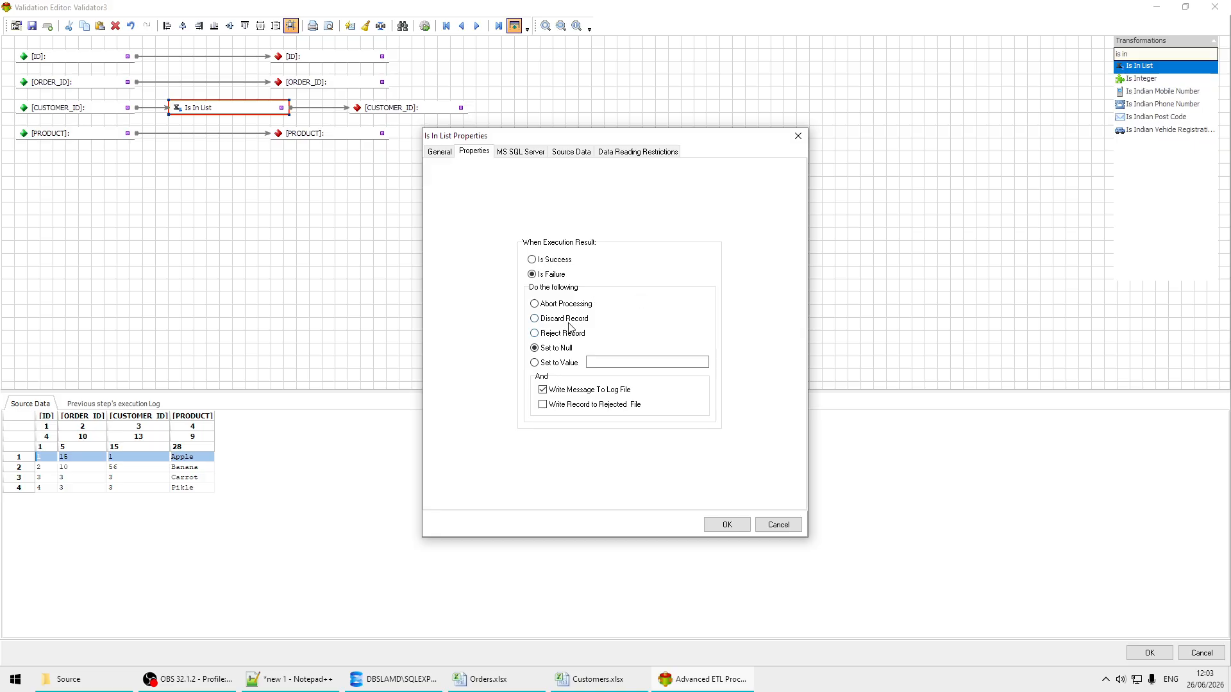
left_click(526, 154)
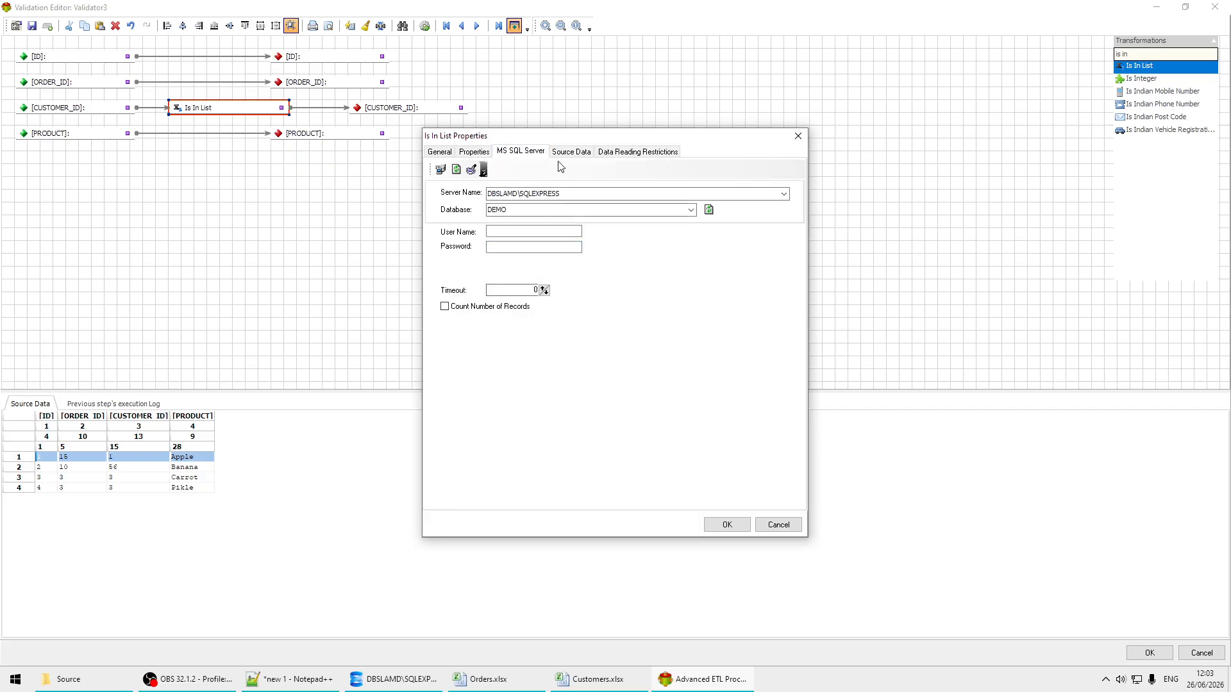
Step: Switch the Is In List source data to a select statement and add the CUSTOMERS table to it in the query builder
left_click(580, 157)
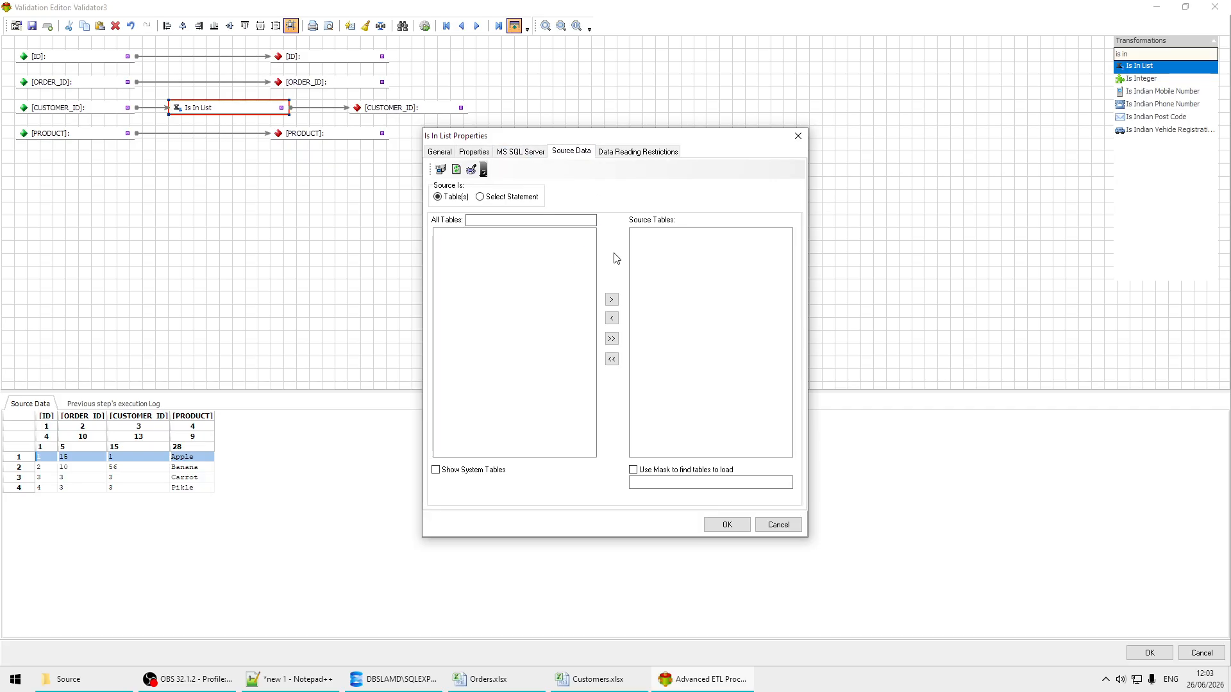
left_click(481, 197)
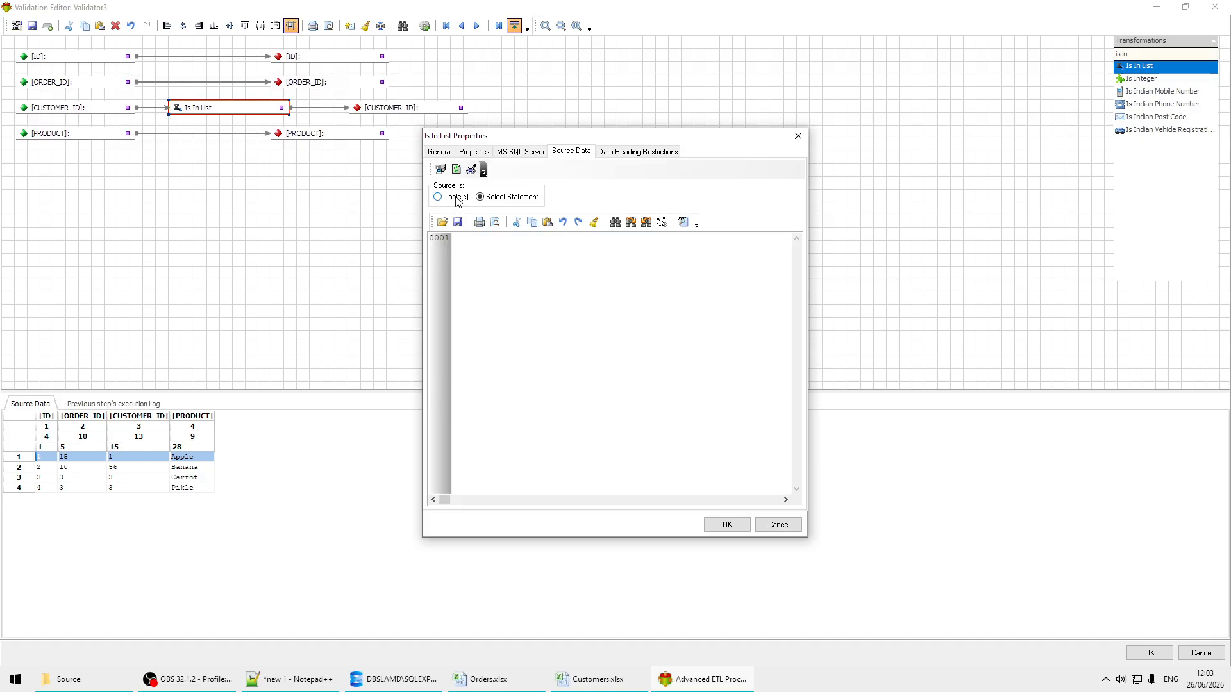
left_click(457, 198)
left_click(492, 199)
left_click(683, 222)
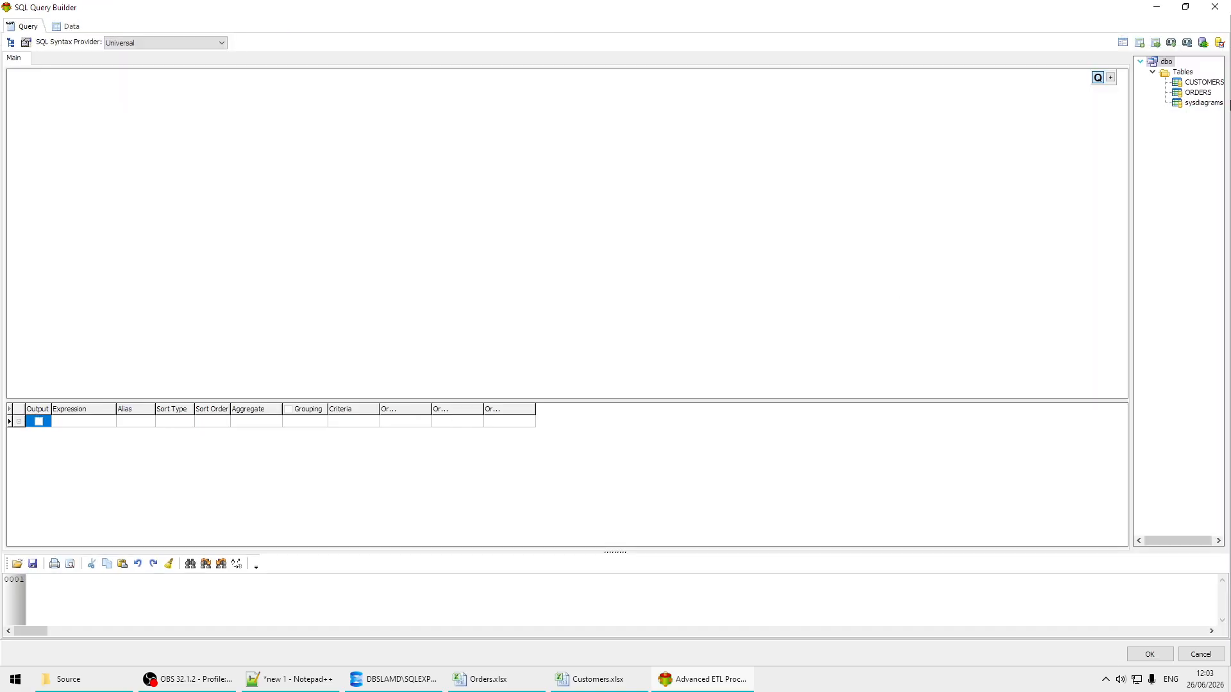
left_click_drag(1201, 84, 386, 96)
left_click_drag(71, 131, 71, 131)
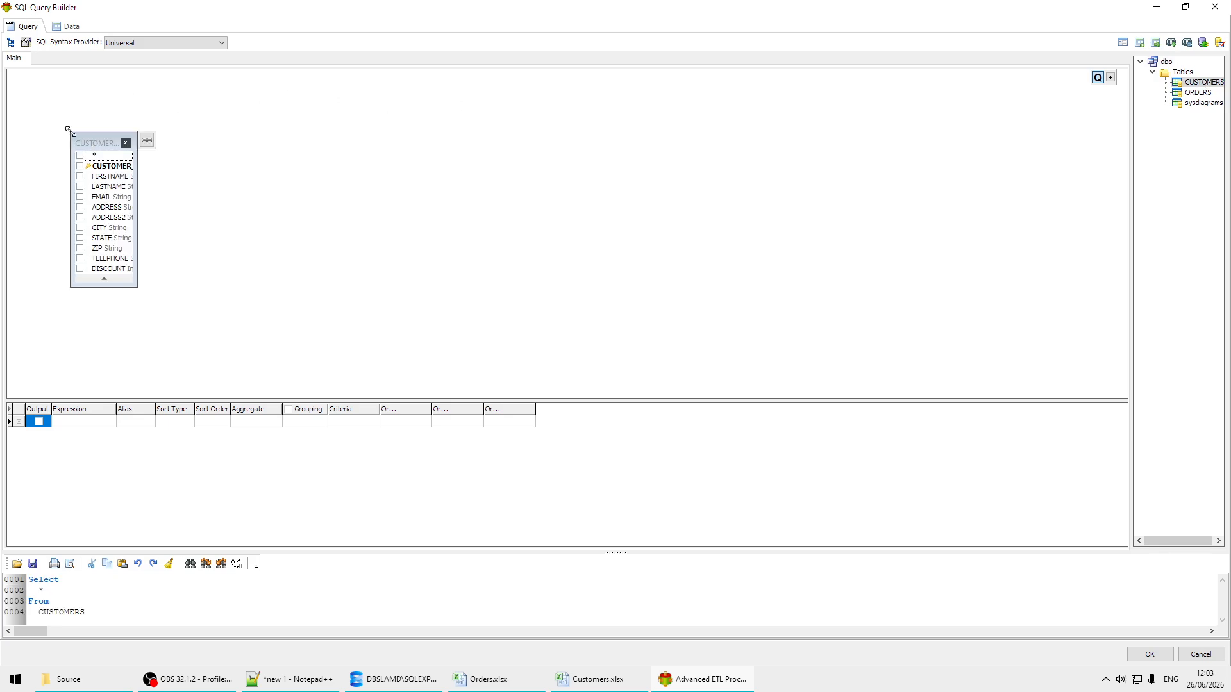
Step: Output only CUSTOMER_ID from the CUSTOMERS table in the query and apply the select statement to the Is In List check
left_click(80, 166)
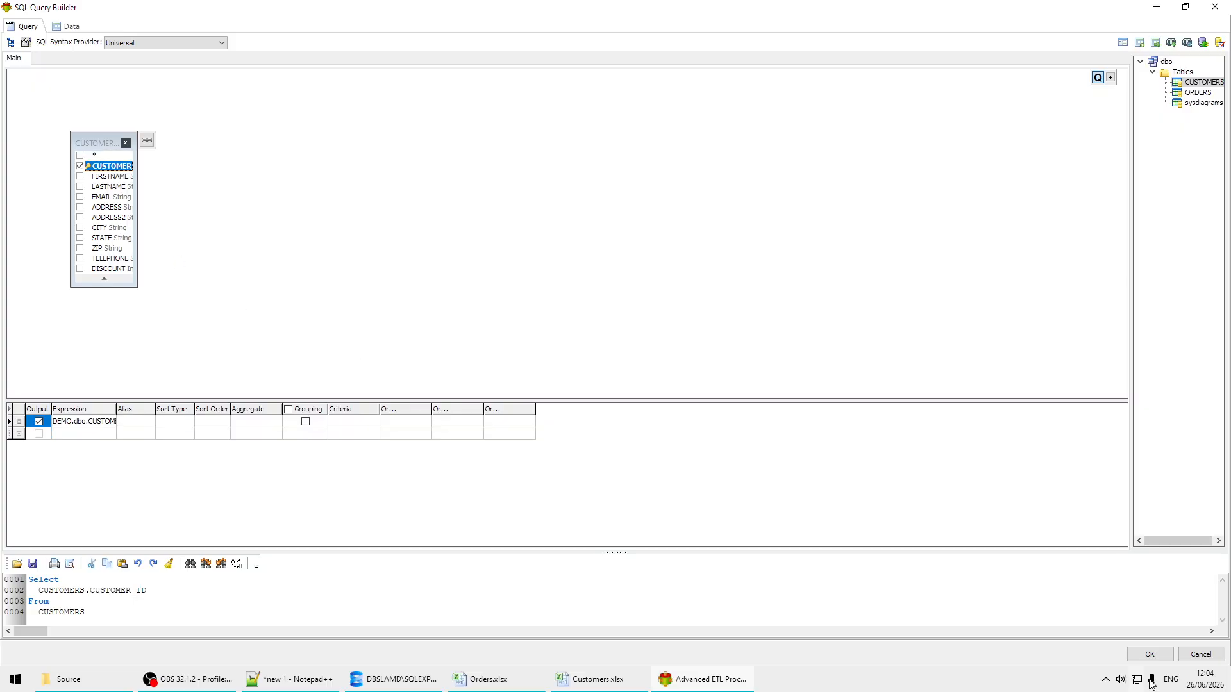
left_click(1149, 654)
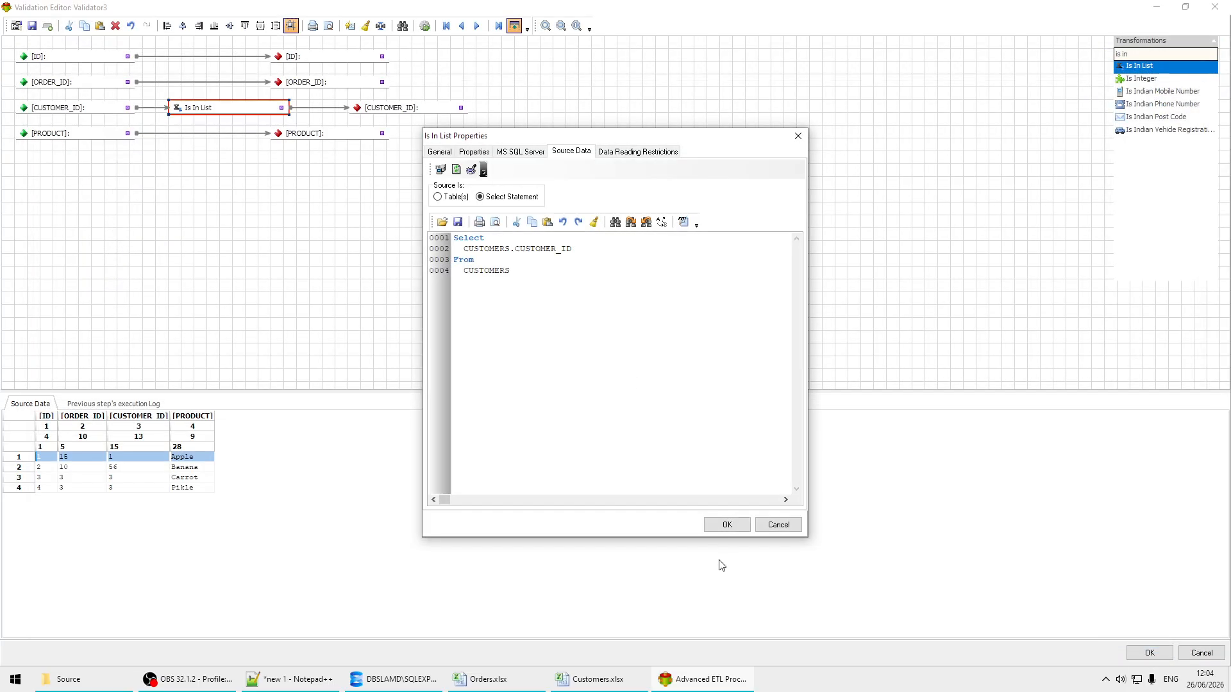
left_click(733, 527)
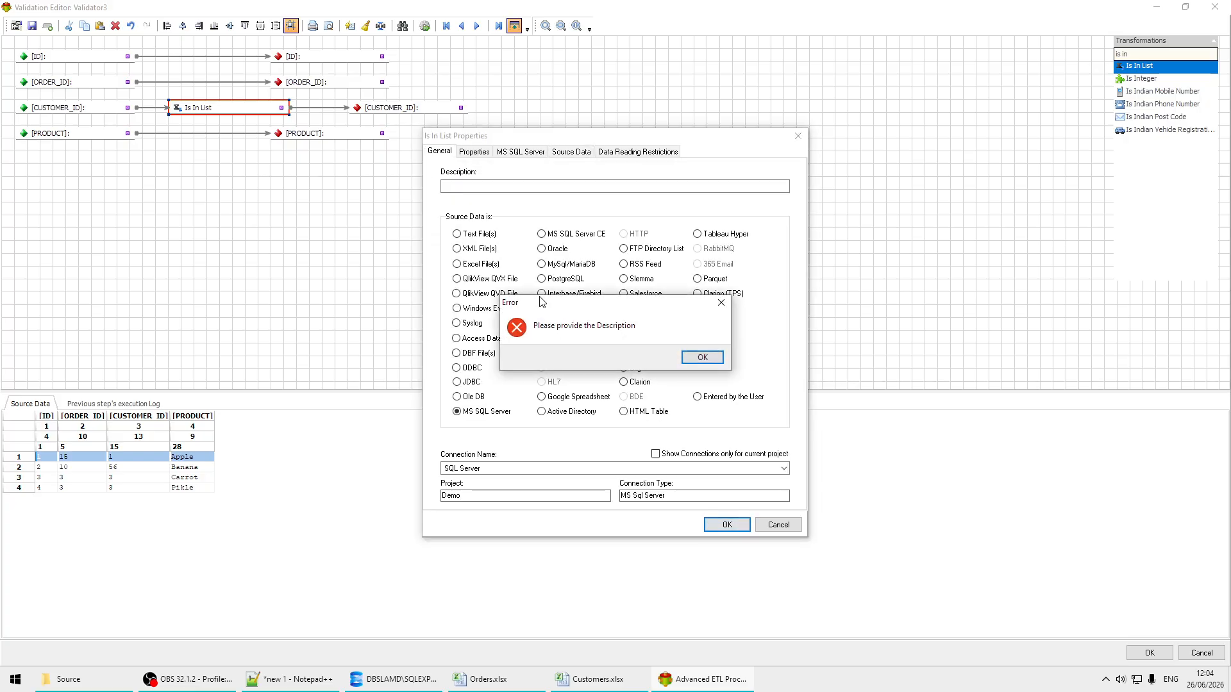
Step: Set the Is In List check's description to "Customr Check", review its failure action and accept the properties
left_click(707, 362)
left_click(511, 188)
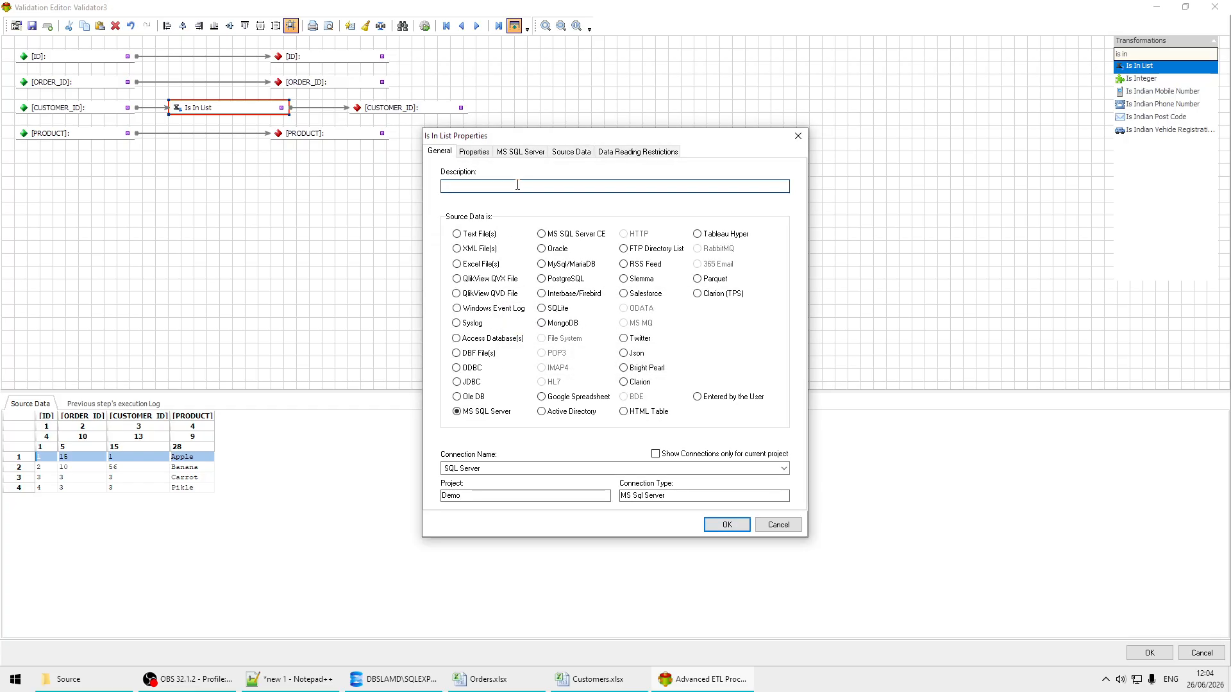
left_click(577, 187)
type("Customer")
key("BackSpace")
key("BackSpace")
key("BackSpace")
key("BackSpace")
key("BackSpace")
key("BackSpace")
key("BackSpace")
type("mr Check")
left_click(474, 151)
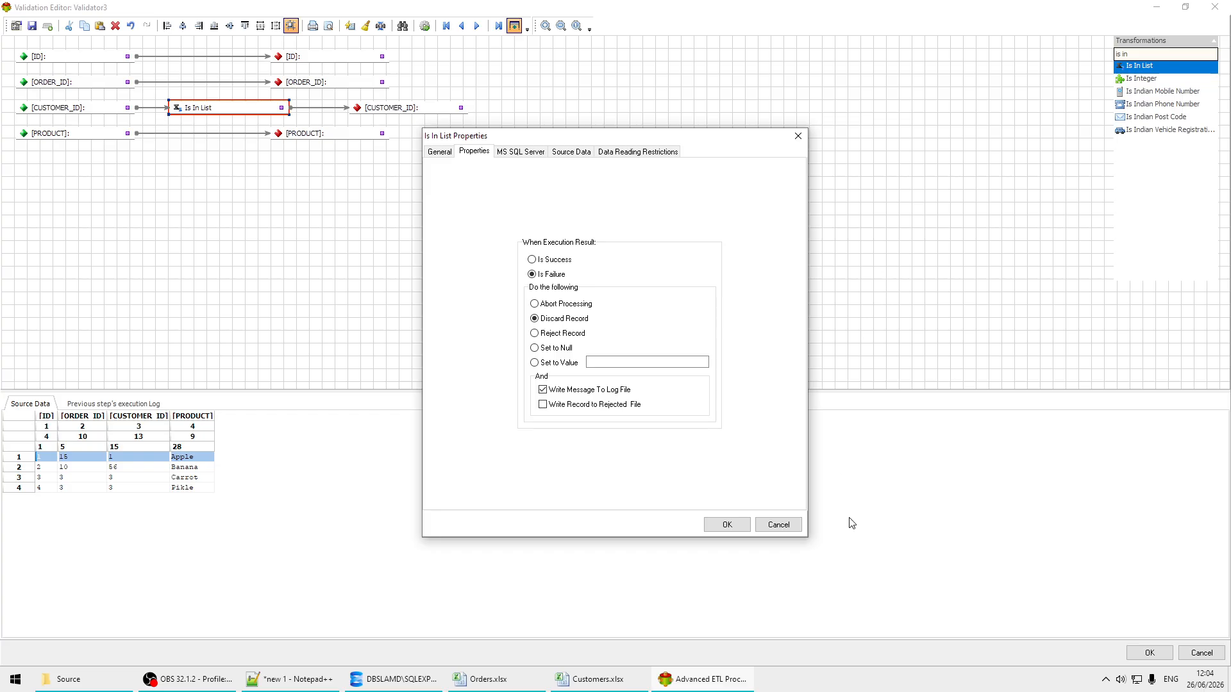
left_click(725, 526)
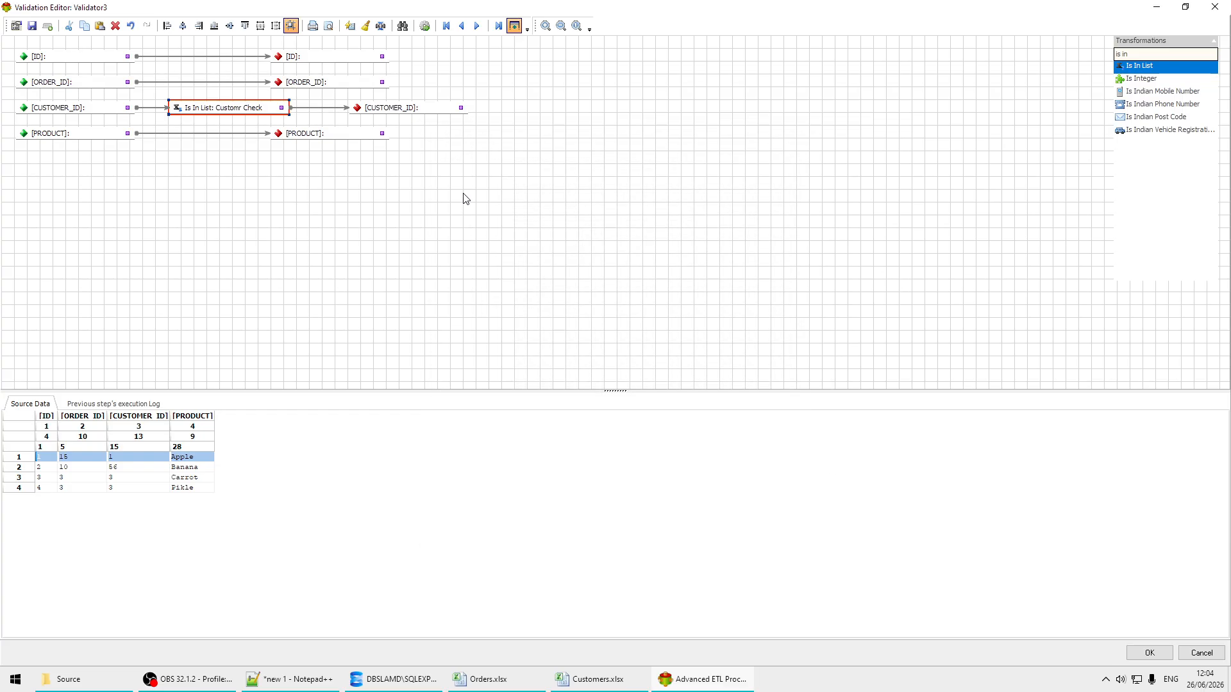
Step: Test the validation on the source data, examining the Customr Check result for the individual order records, and stop the test
left_click(425, 26)
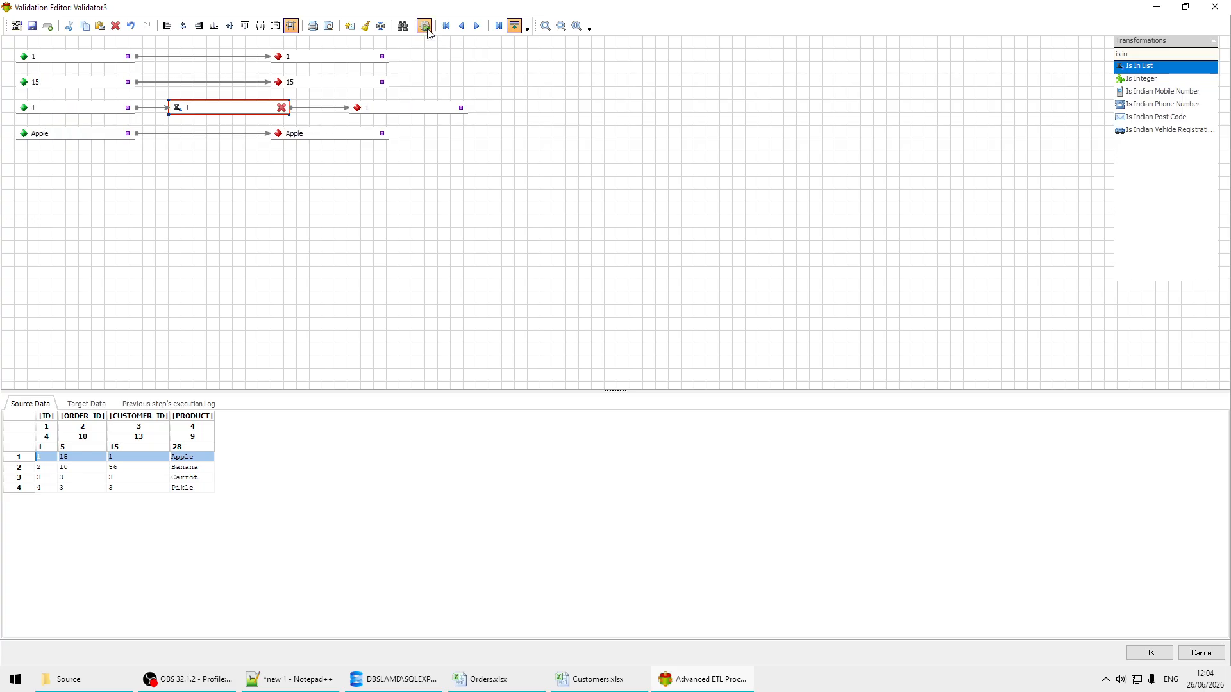
left_click(425, 26)
left_click(425, 27)
left_click(141, 467)
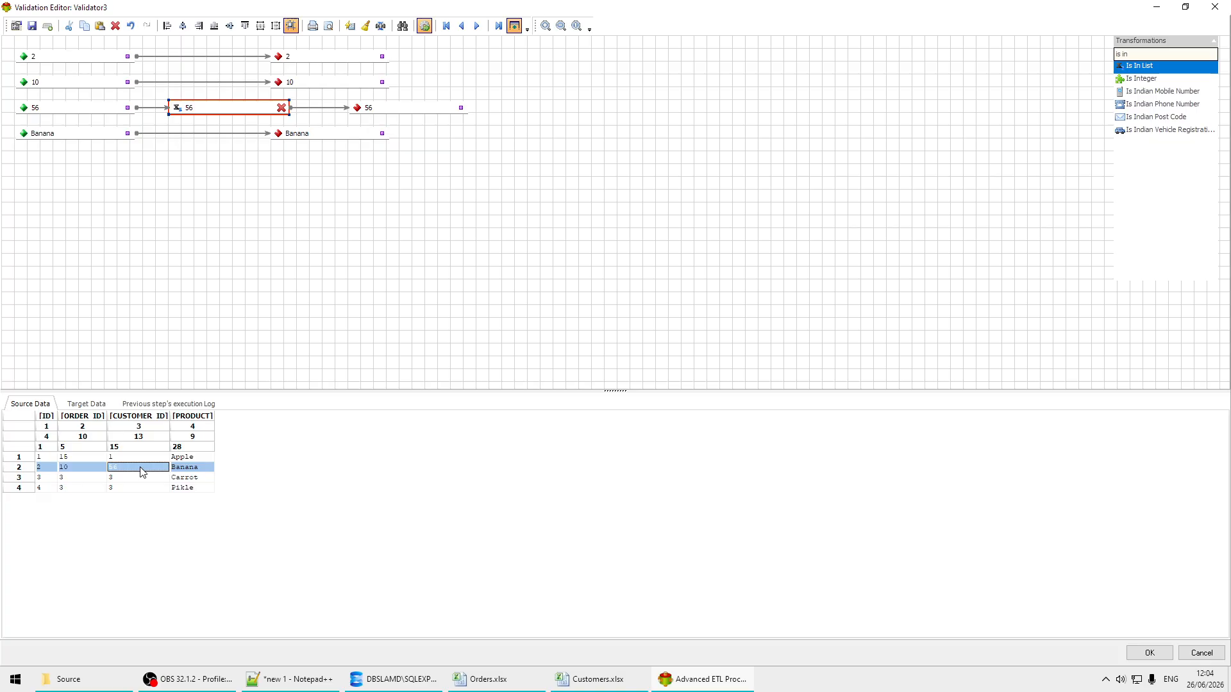
left_click(132, 475)
left_click(150, 457)
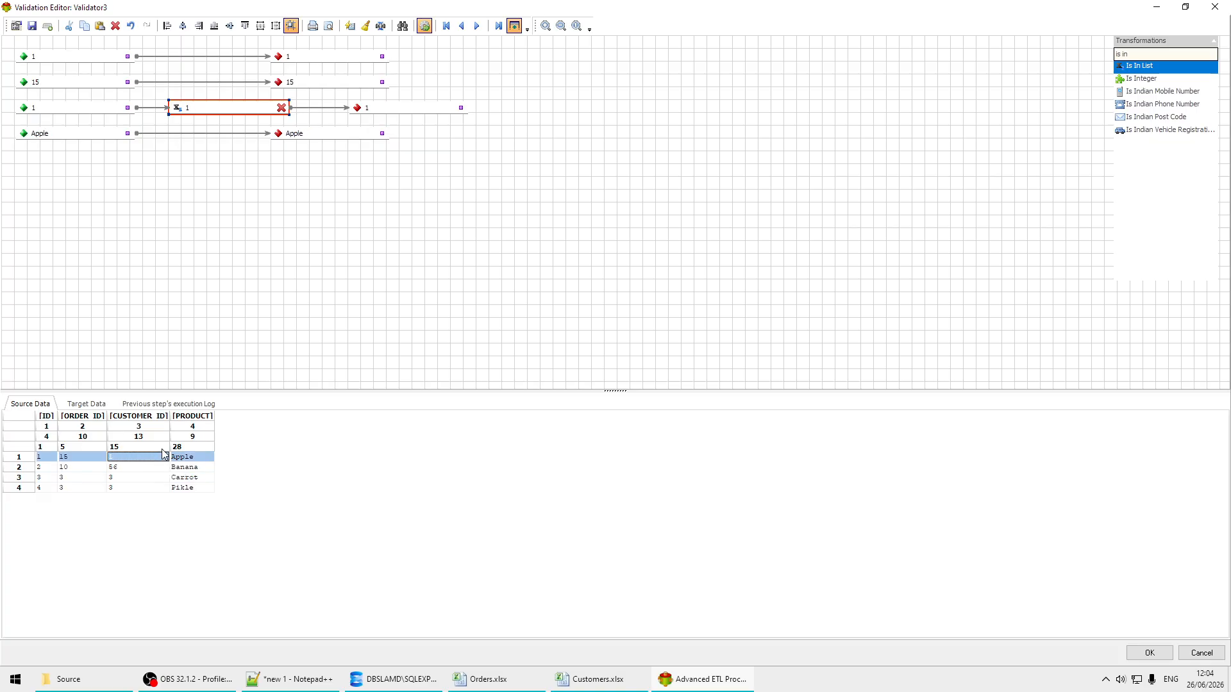
left_click(141, 468)
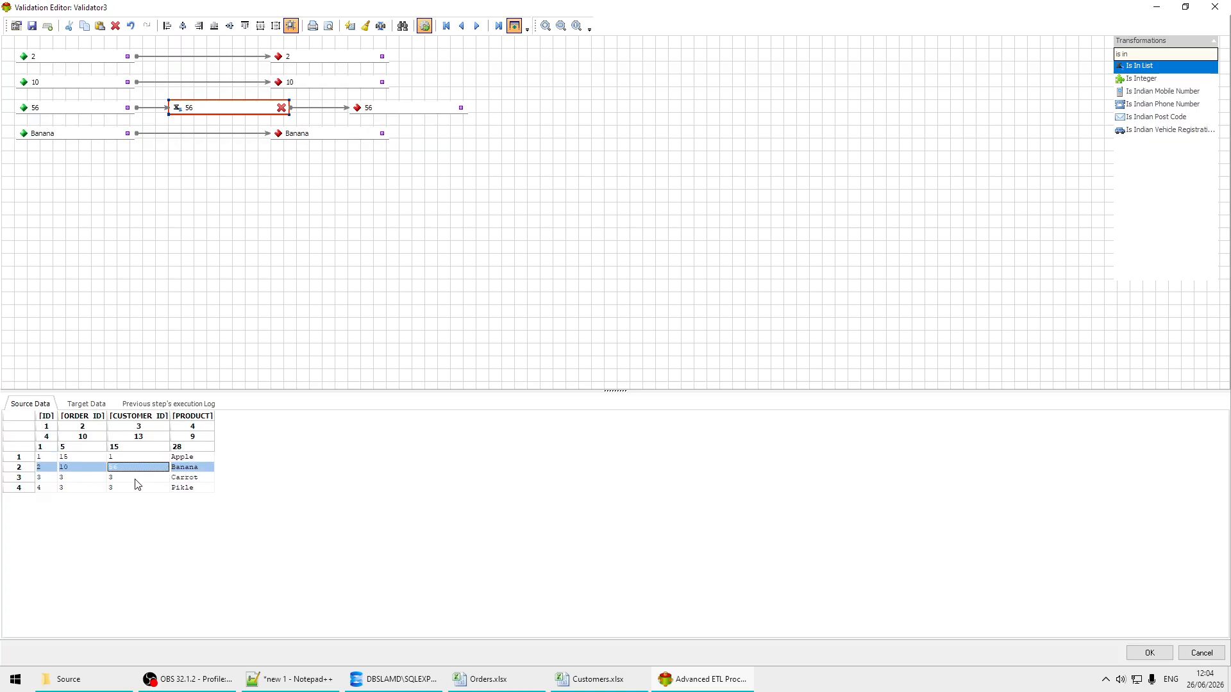
left_click(136, 479)
left_click(134, 482)
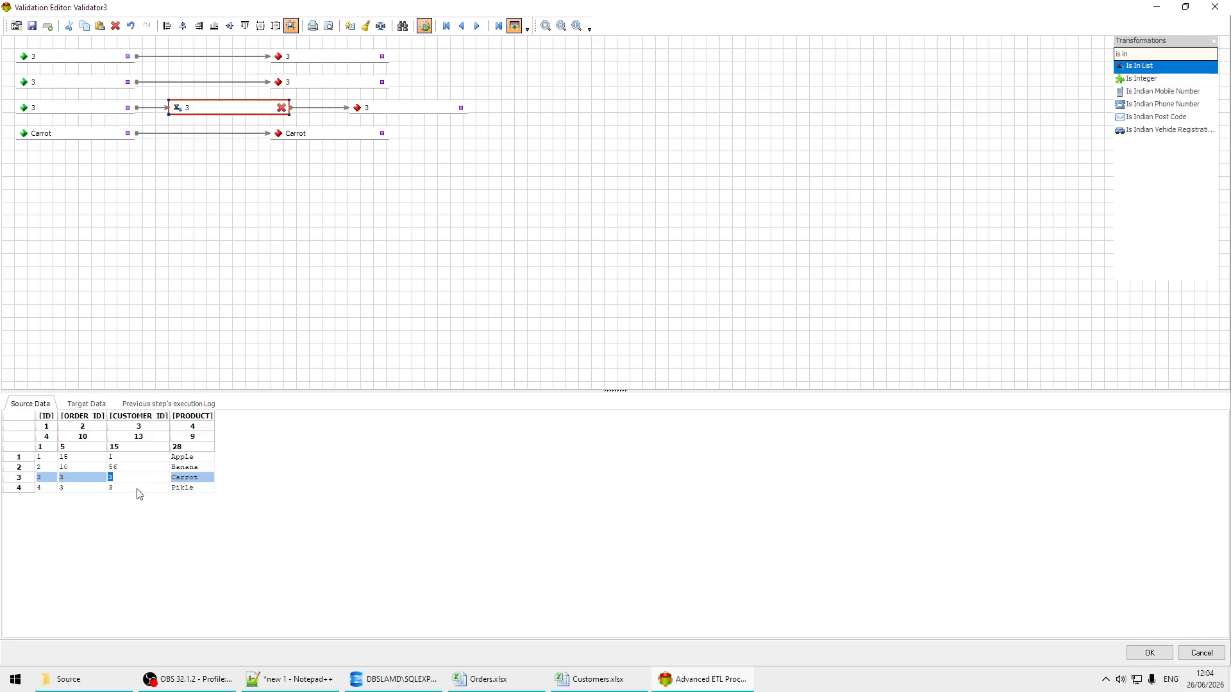
left_click(140, 489)
left_click(146, 459)
left_click(131, 479)
left_click(422, 28)
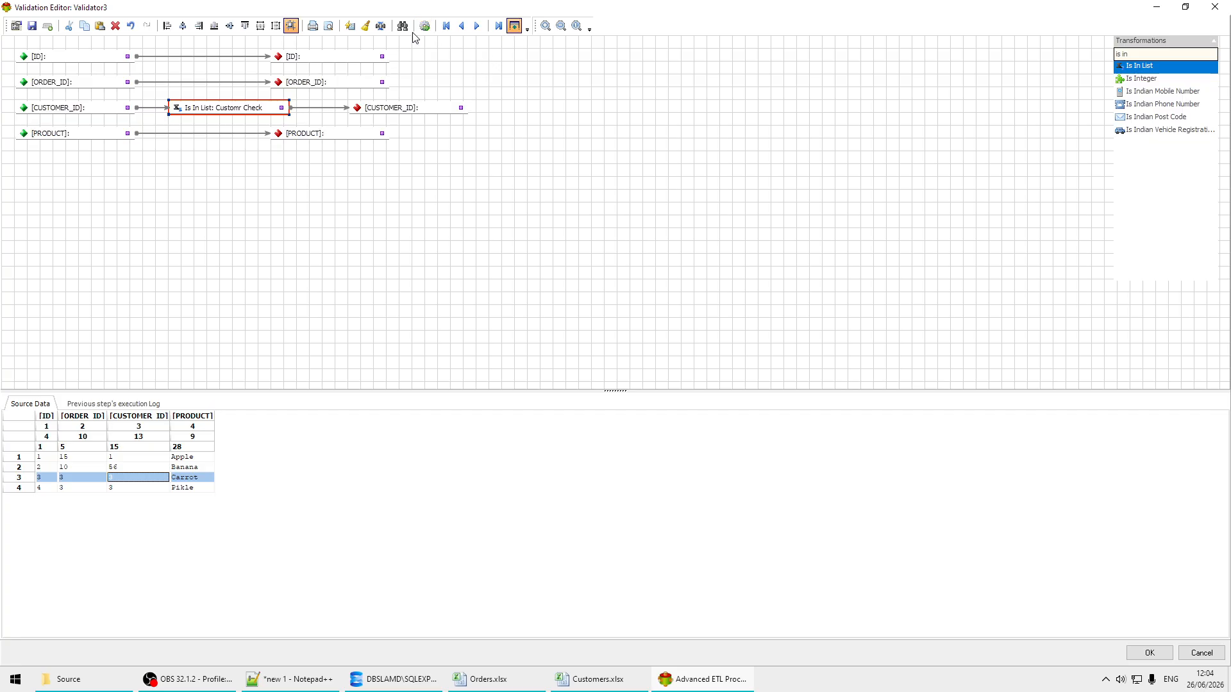
double_click(246, 111)
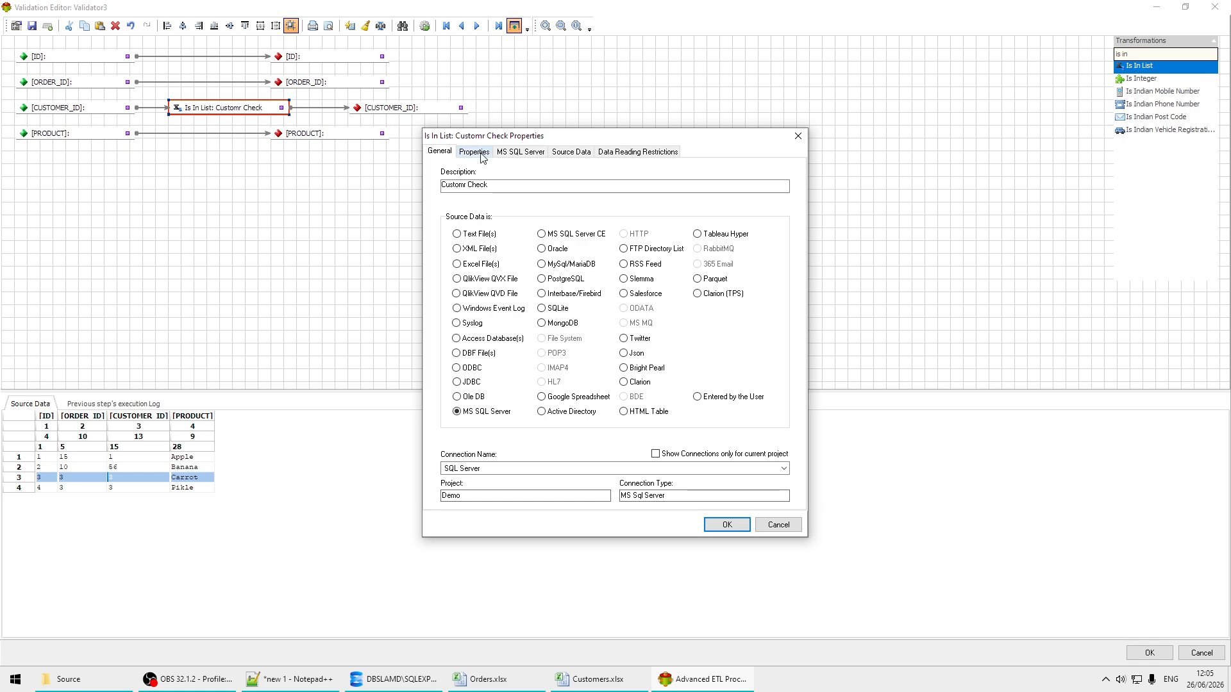
left_click(482, 154)
left_click(511, 154)
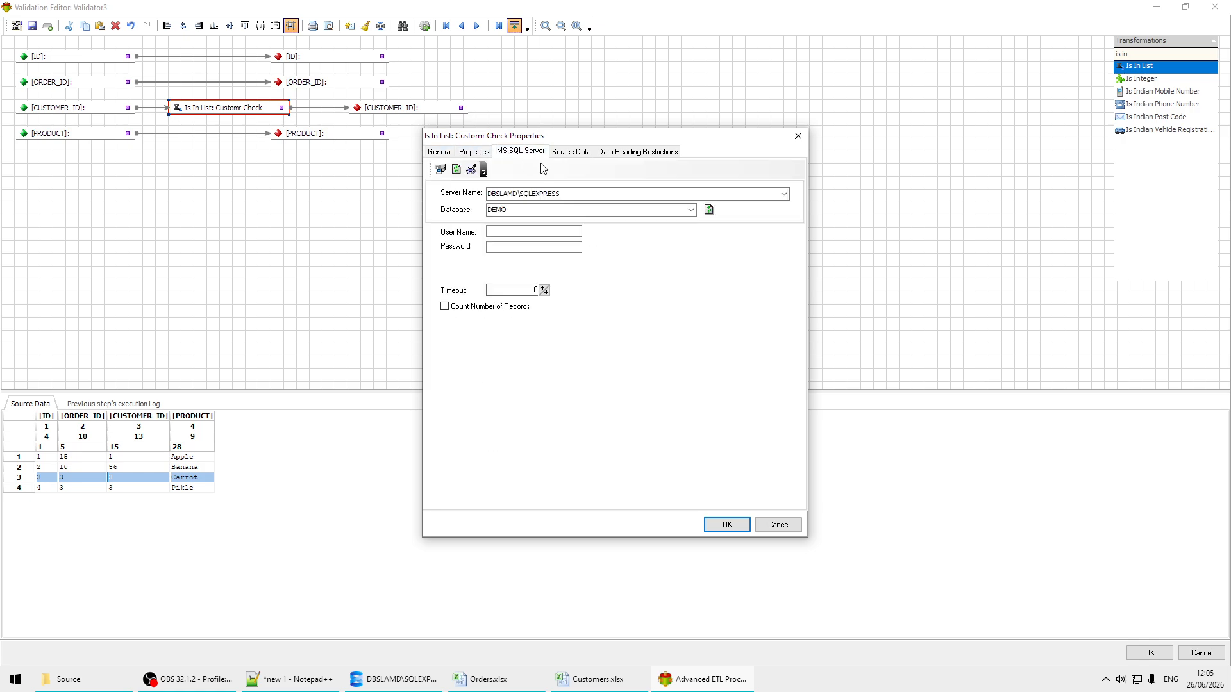
left_click(569, 153)
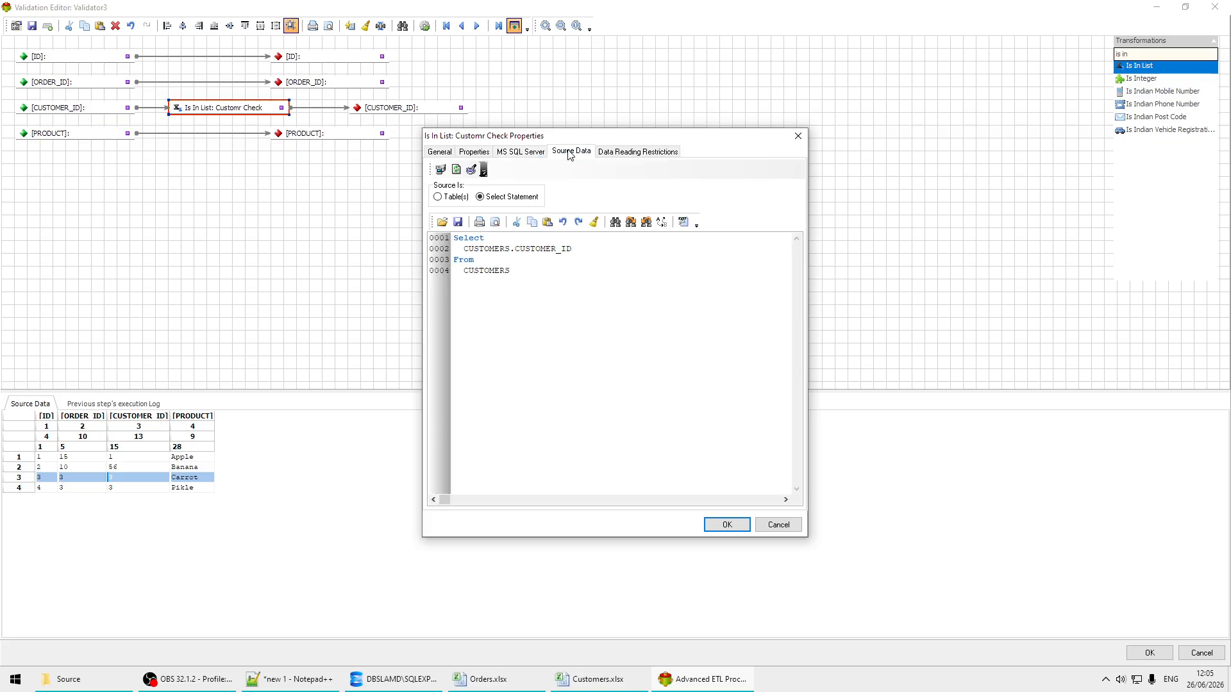
left_click(684, 223)
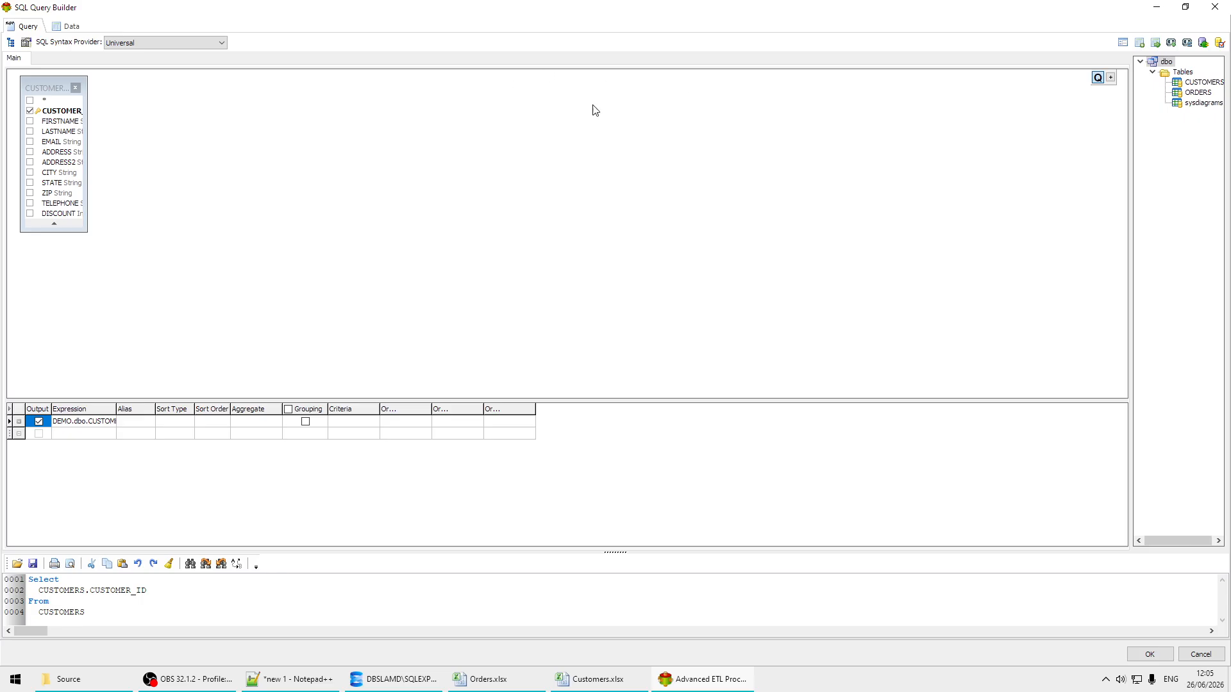
left_click(78, 31)
left_click(28, 28)
left_click_drag(87, 154, 128, 153)
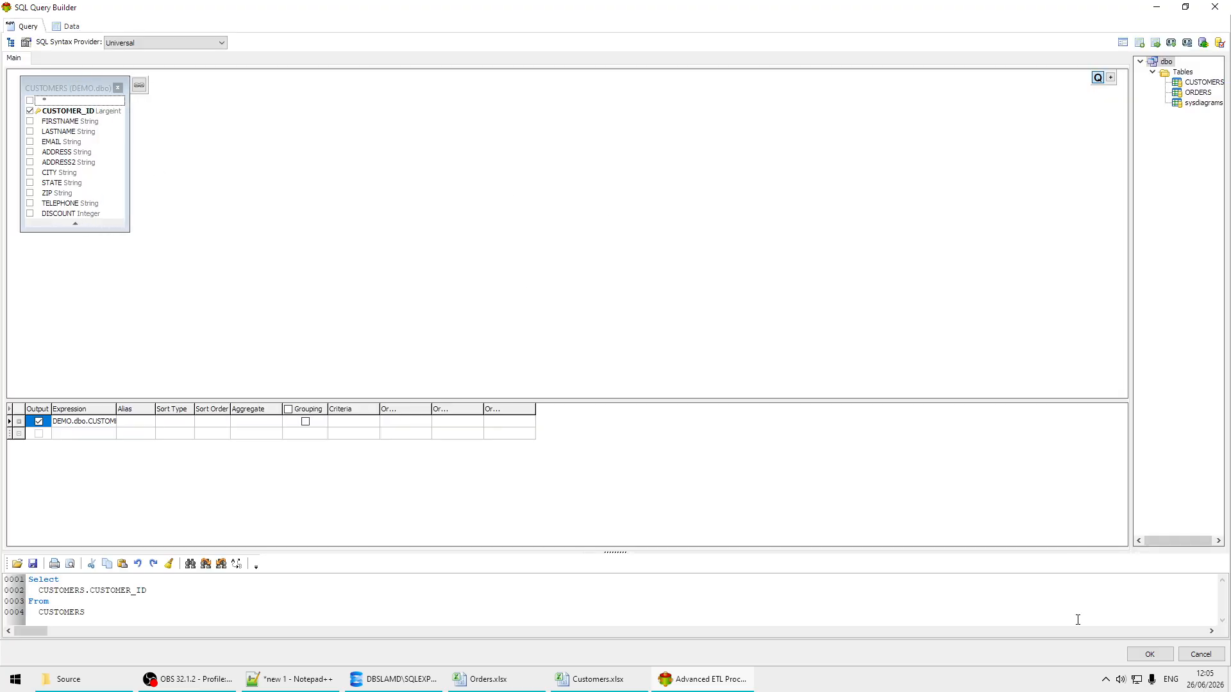
left_click(1144, 654)
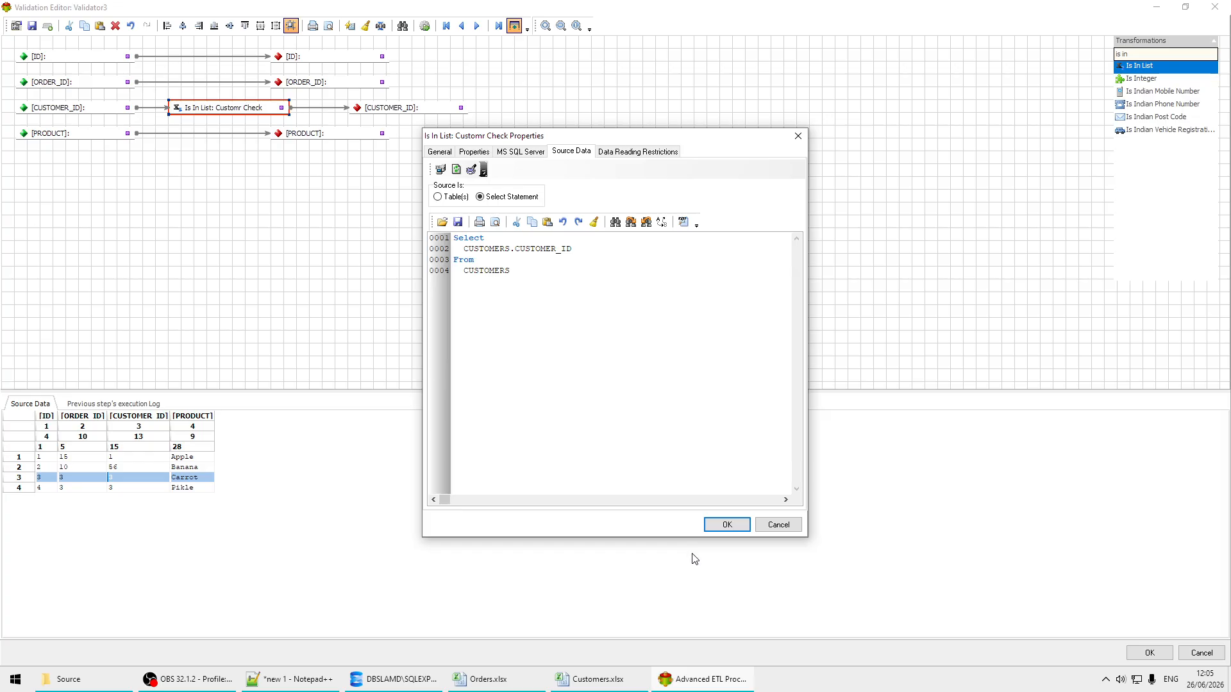
left_click(729, 526)
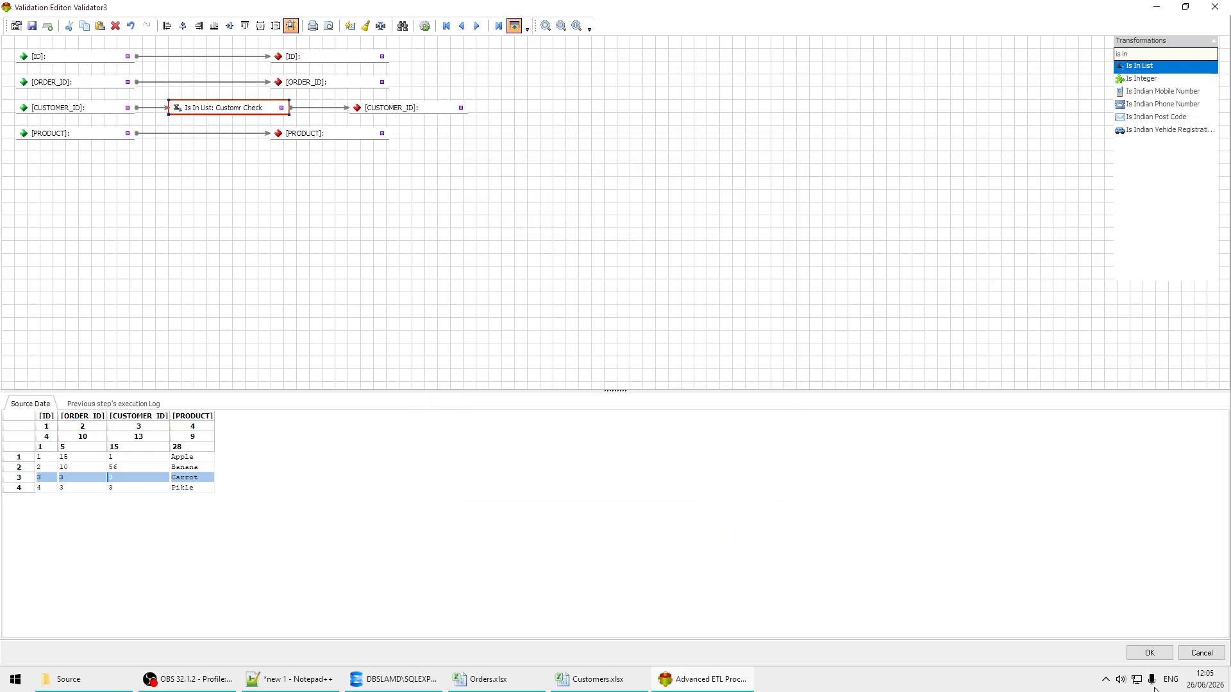
Step: Accept the Validator3 mapping and save the transformation
left_click(1148, 653)
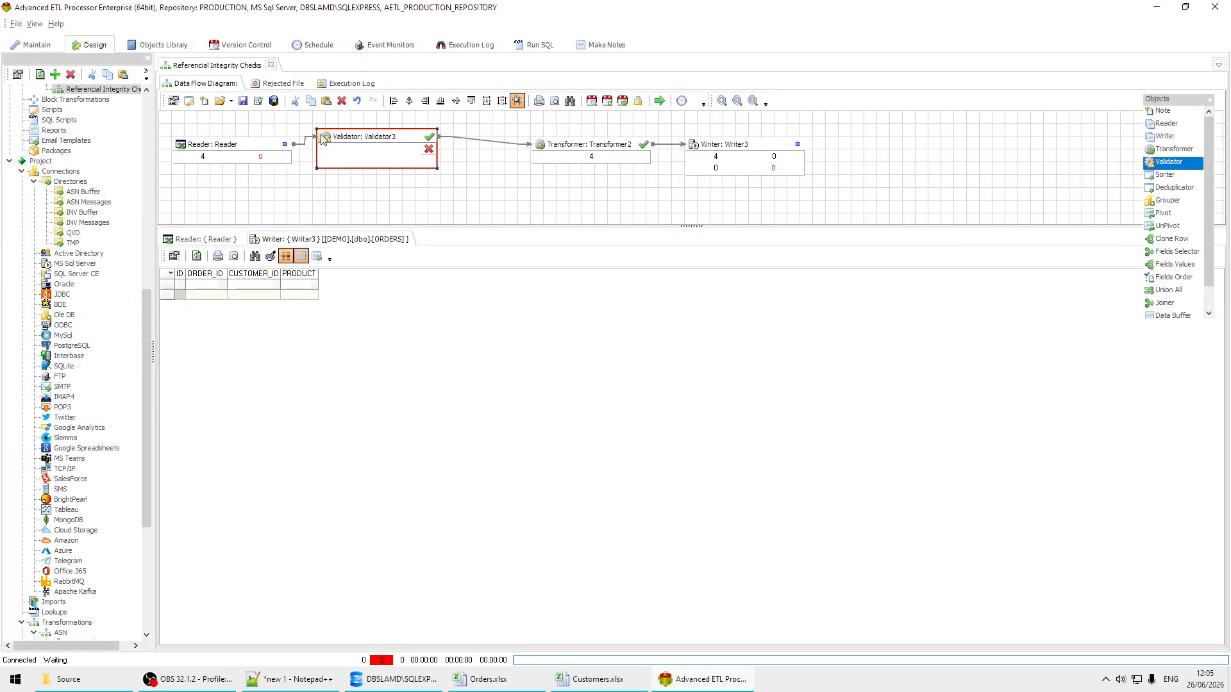
left_click(273, 102)
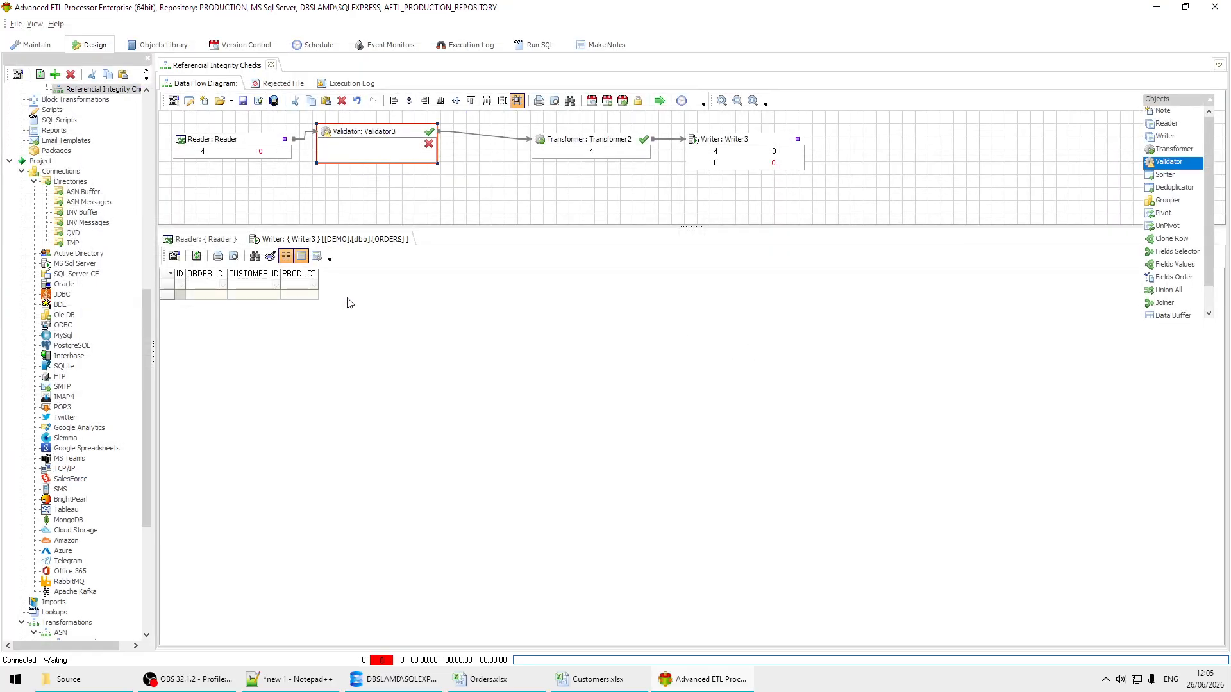
Step: Browse the contents of the CUSTOMERS table through Writer3's SQL Server connection and leave the writer's properties as they are
double_click(736, 146)
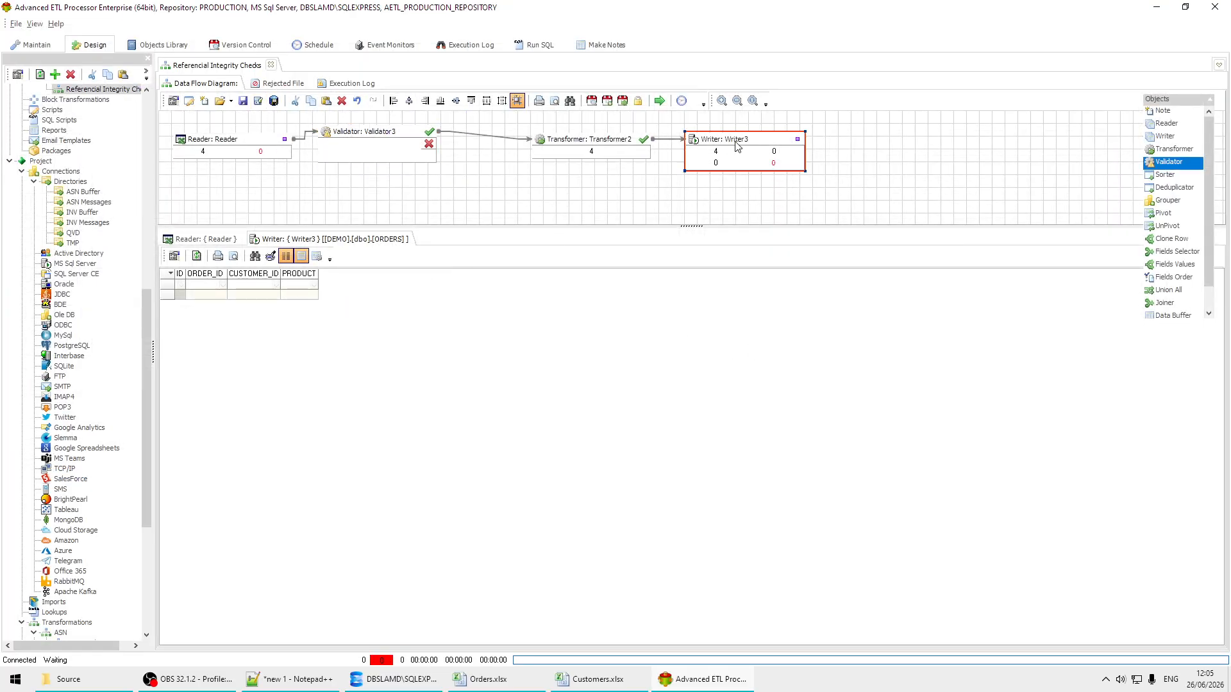
left_click(502, 150)
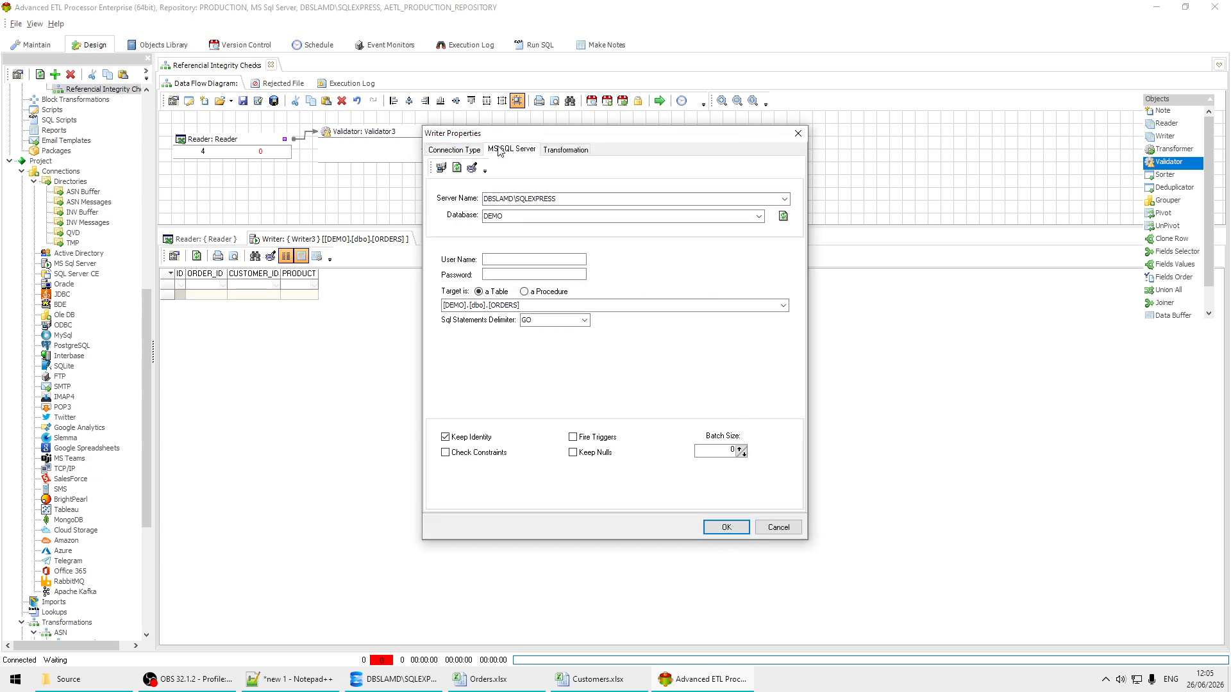
left_click(471, 169)
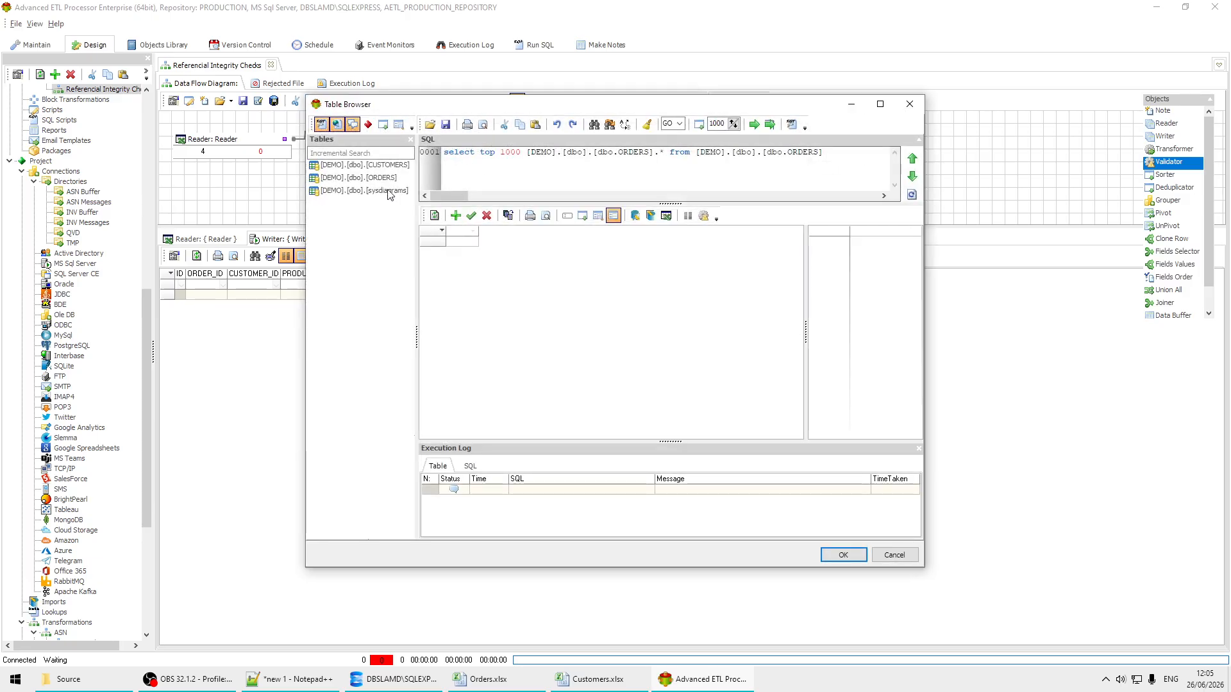
left_click(396, 169)
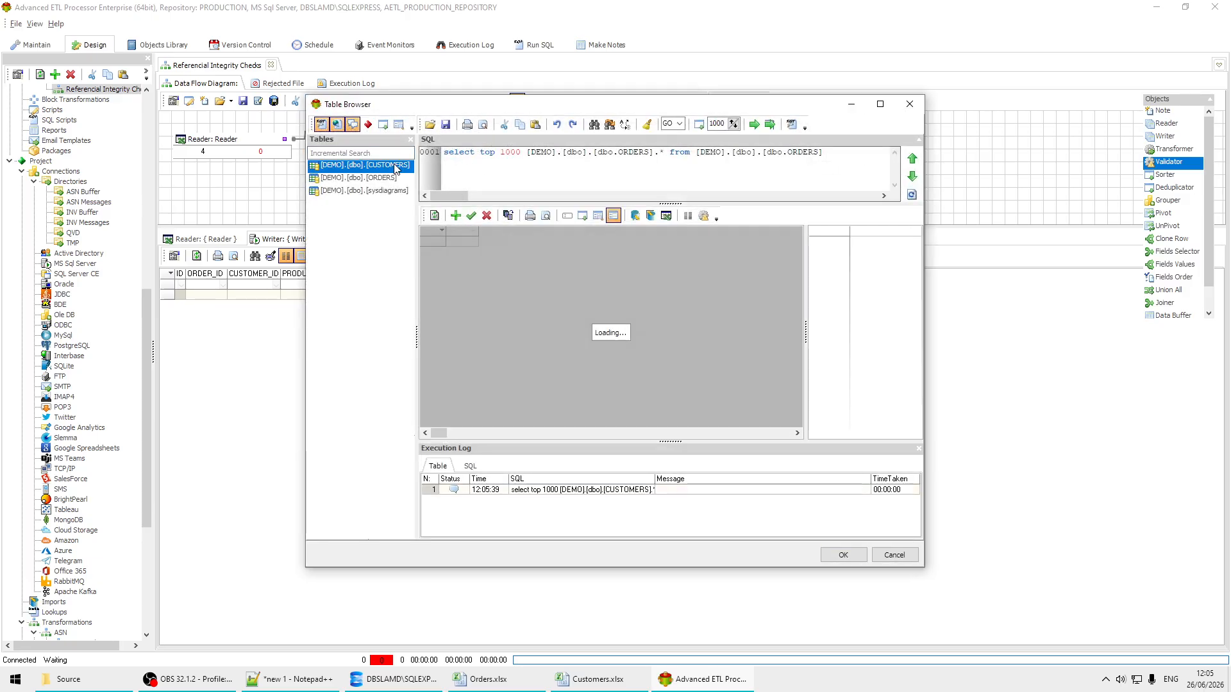
left_click(900, 110)
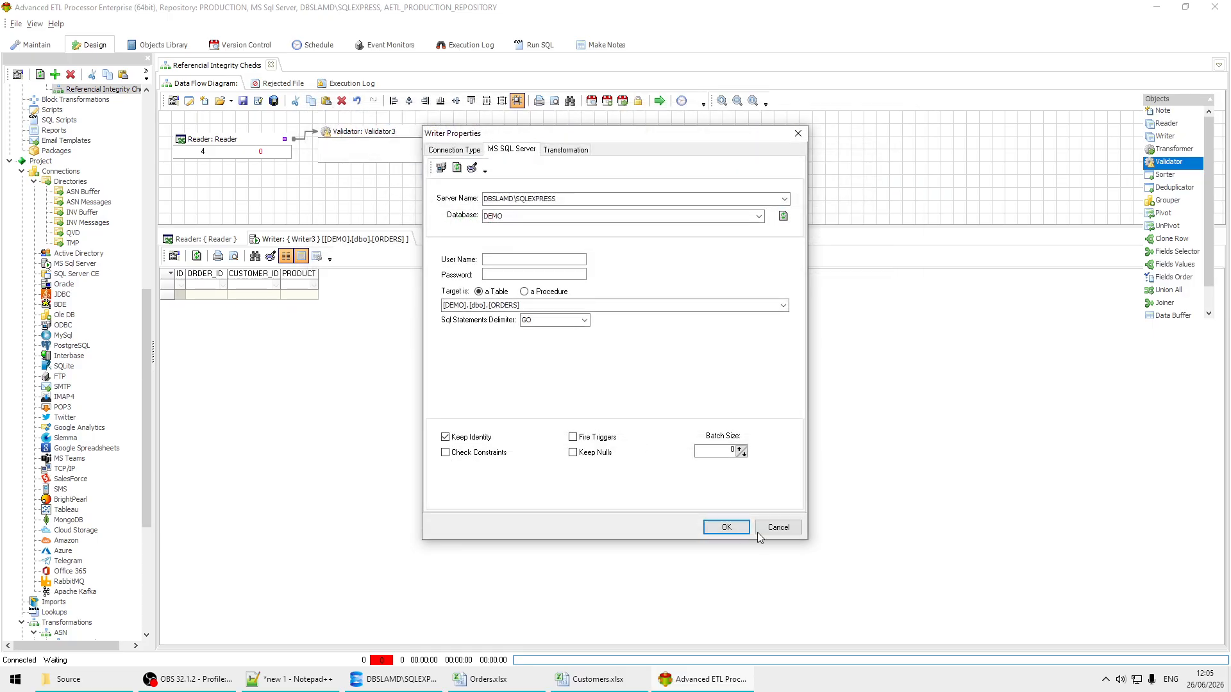
left_click(794, 532)
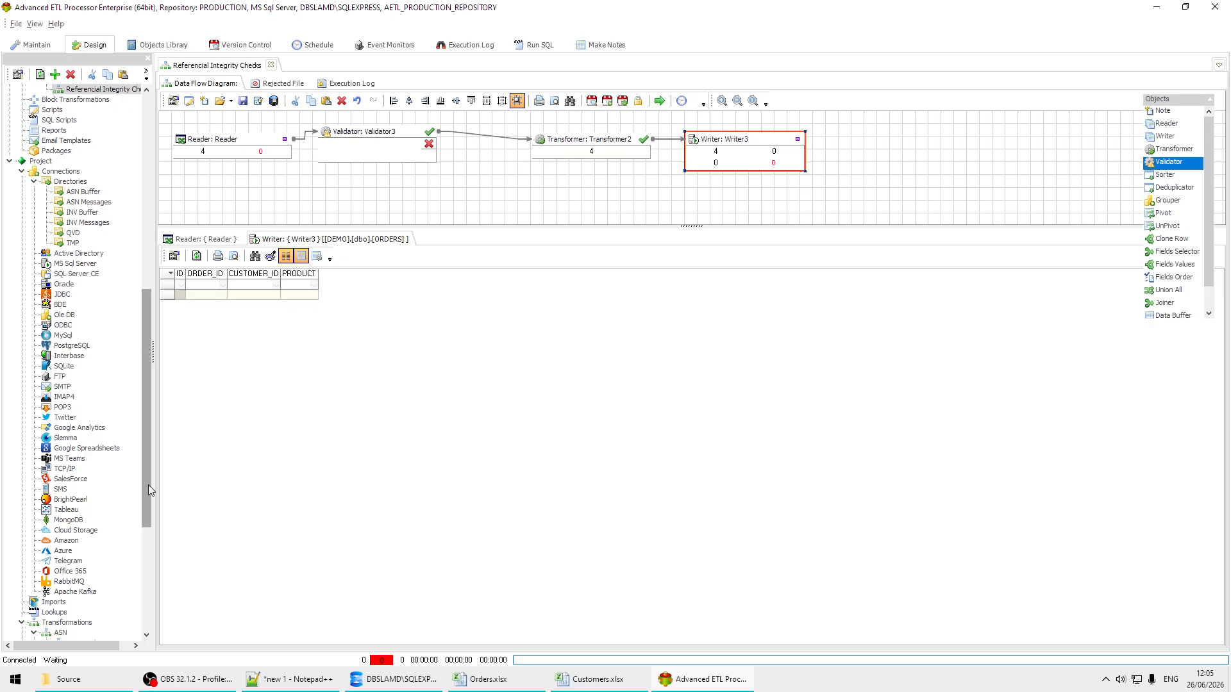
Step: Clone the Referential Integrity Checks transformation under Validations and open the clone for editing
left_click_drag(148, 484, 162, 426)
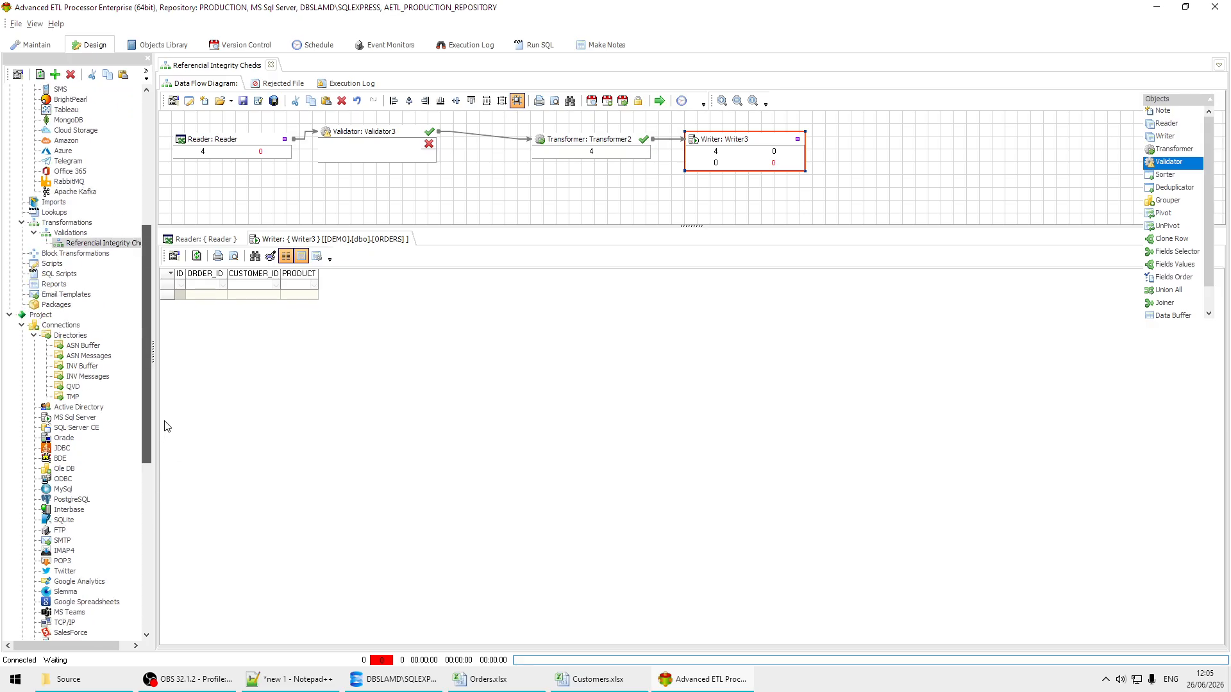
right_click(106, 246)
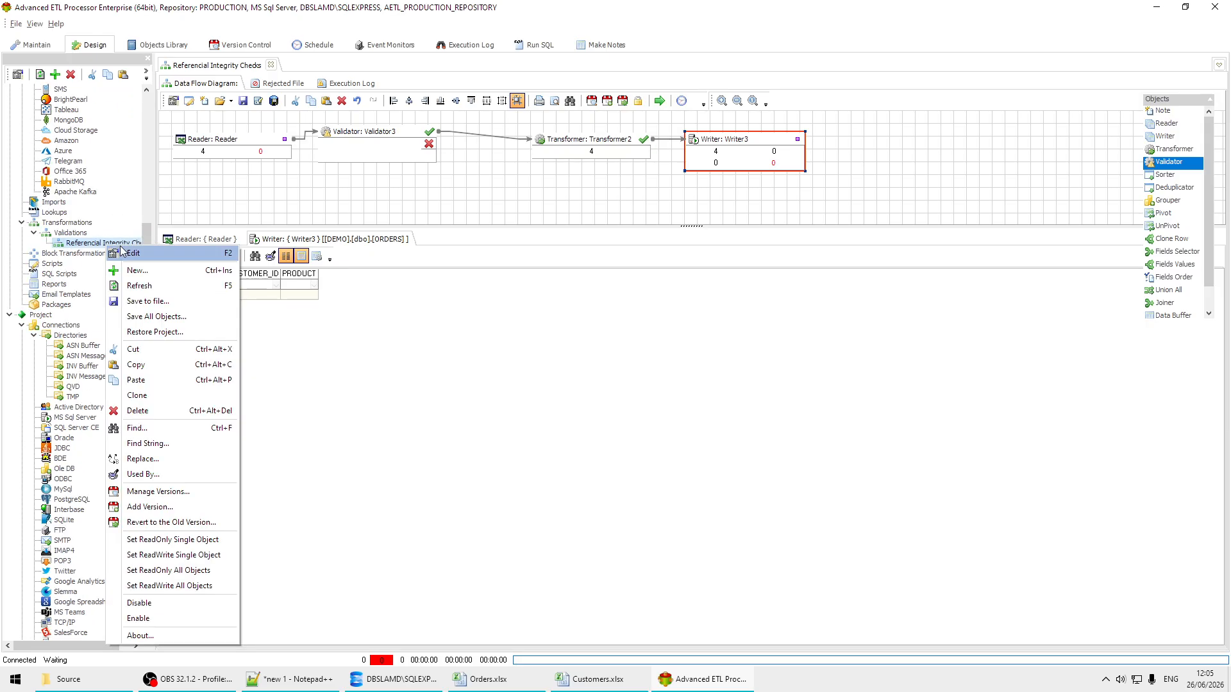
left_click(189, 380)
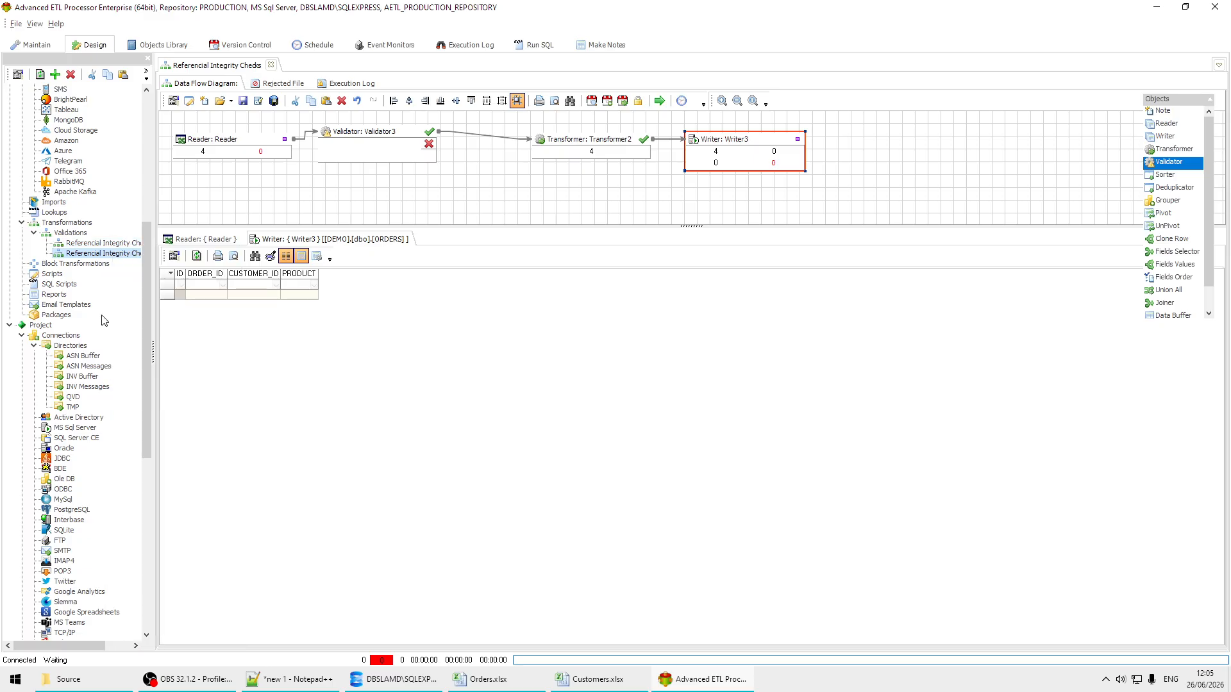
double_click(109, 253)
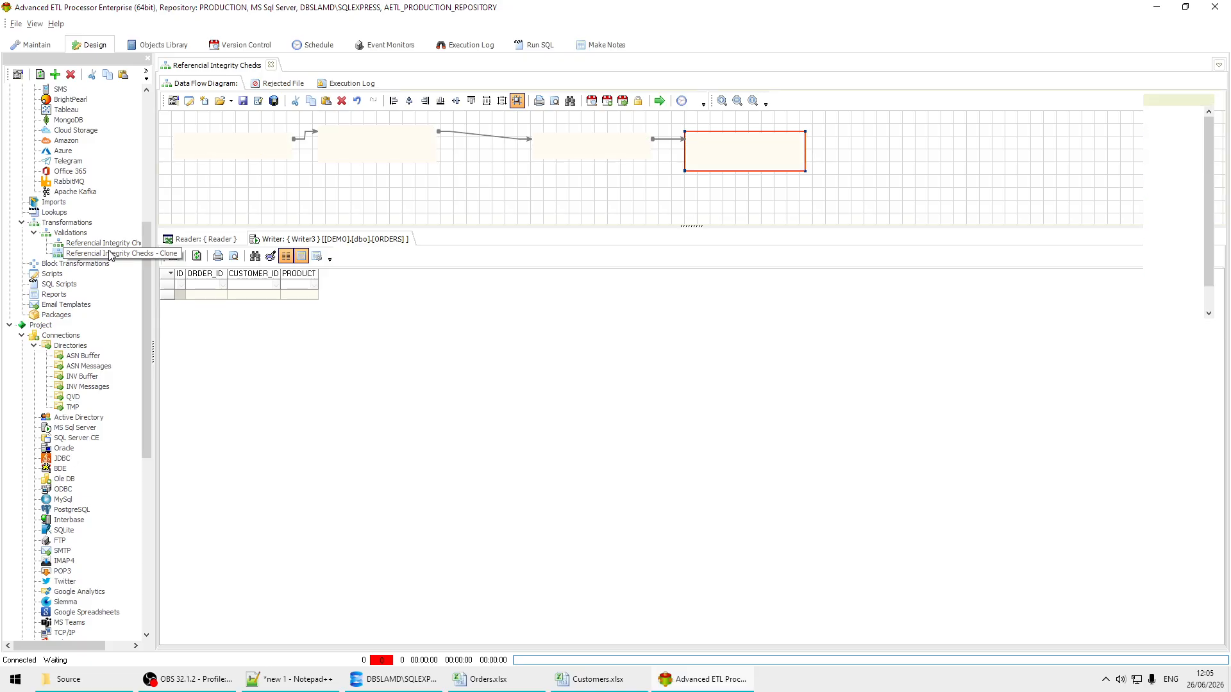
Step: Rename the cloned transformation as Customers
left_click(173, 101)
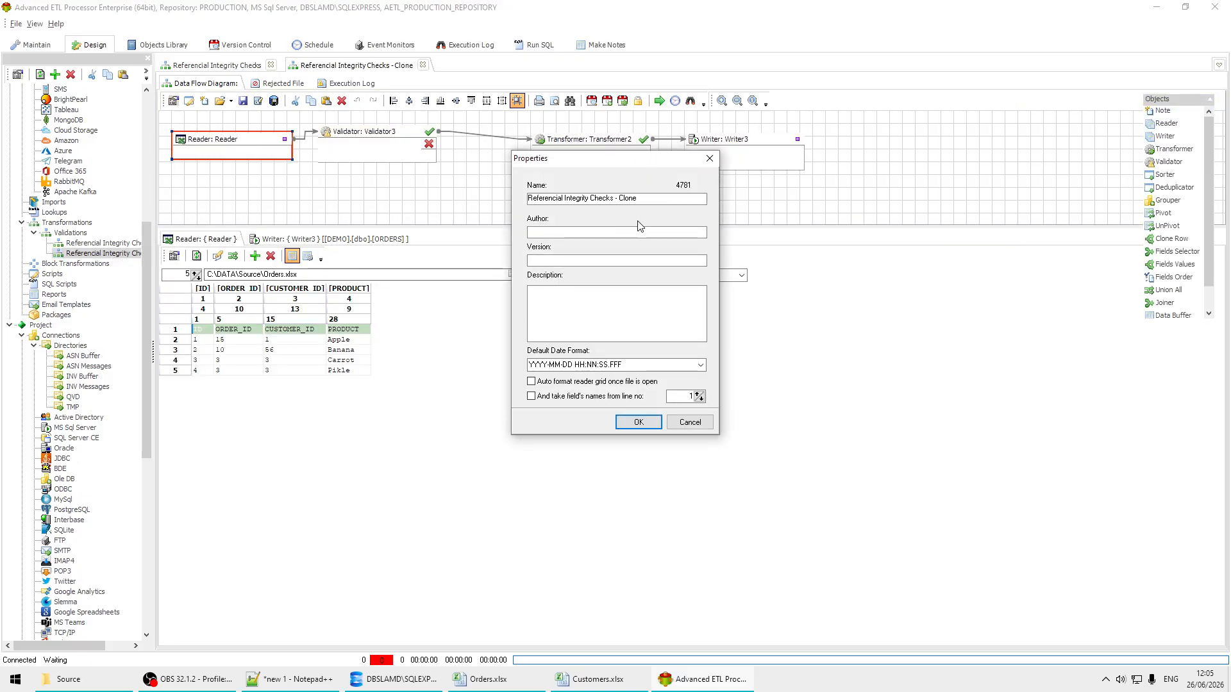
left_click(673, 200)
key("ctrl+a")
type("Cut")
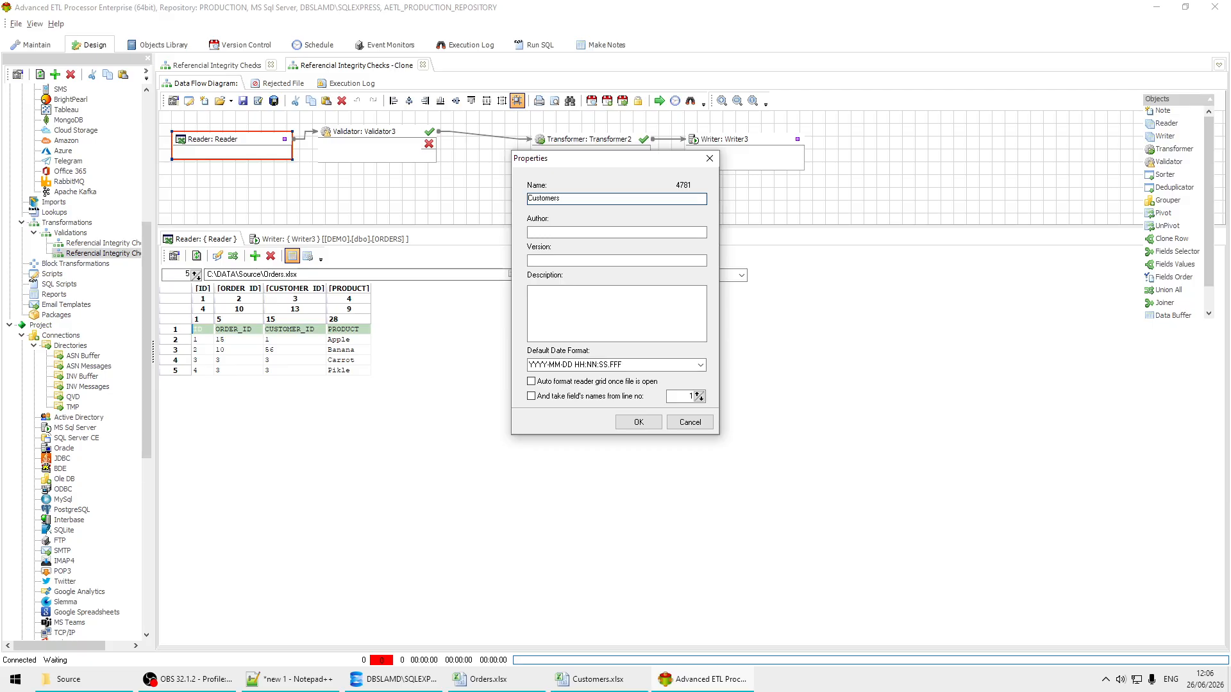
left_click(647, 428)
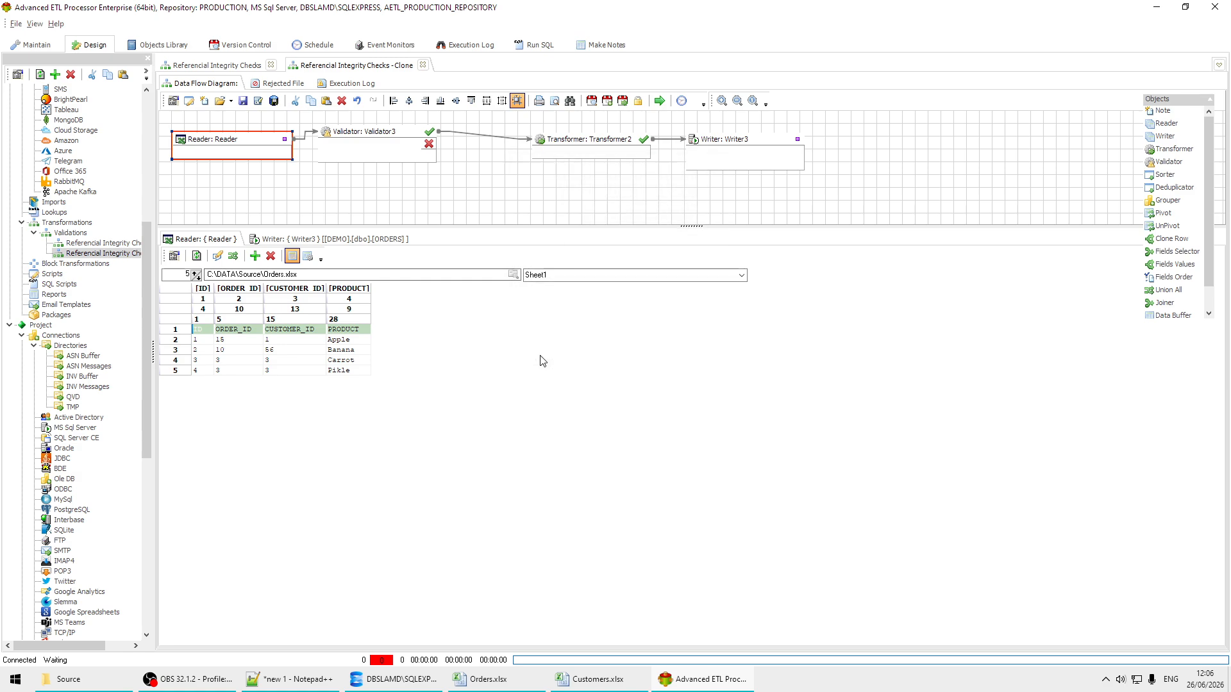
Step: Switch the Reader's source file in the cloned transformation to Customers.xlsx in C:\DATA\Source
left_click(514, 274)
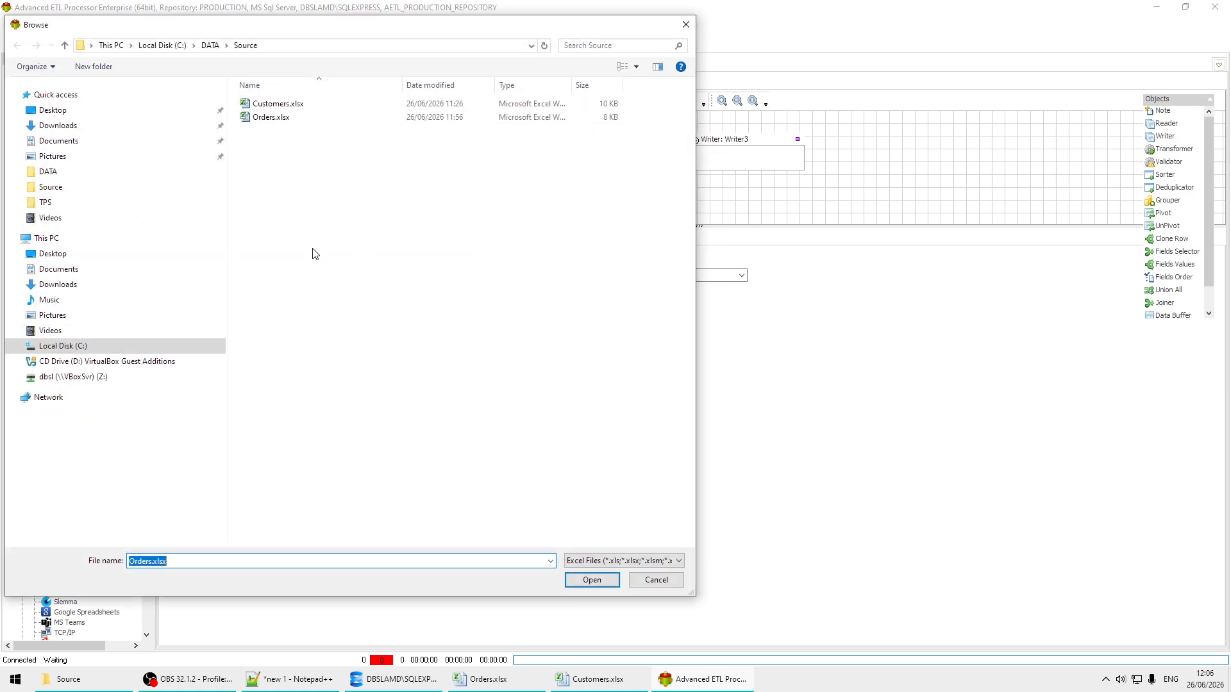
left_click(270, 106)
left_click(592, 579)
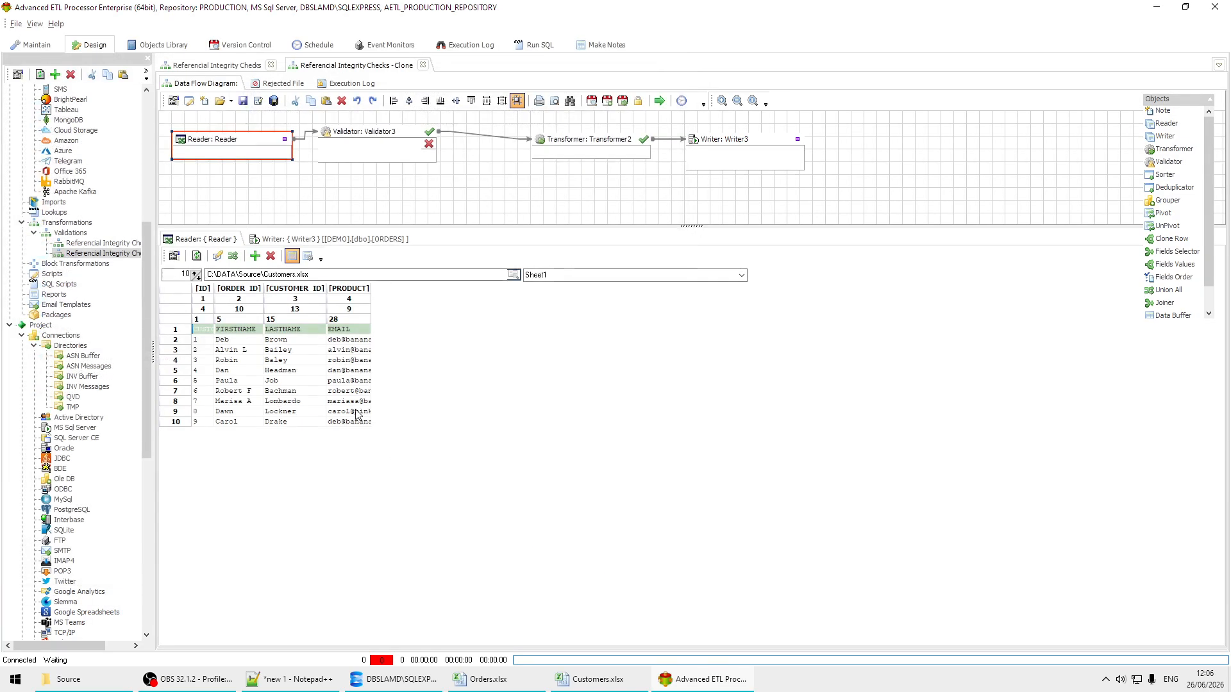
Step: Auto-format the Reader's data grid to show all columns and set the field names from row 1
right_click(339, 361)
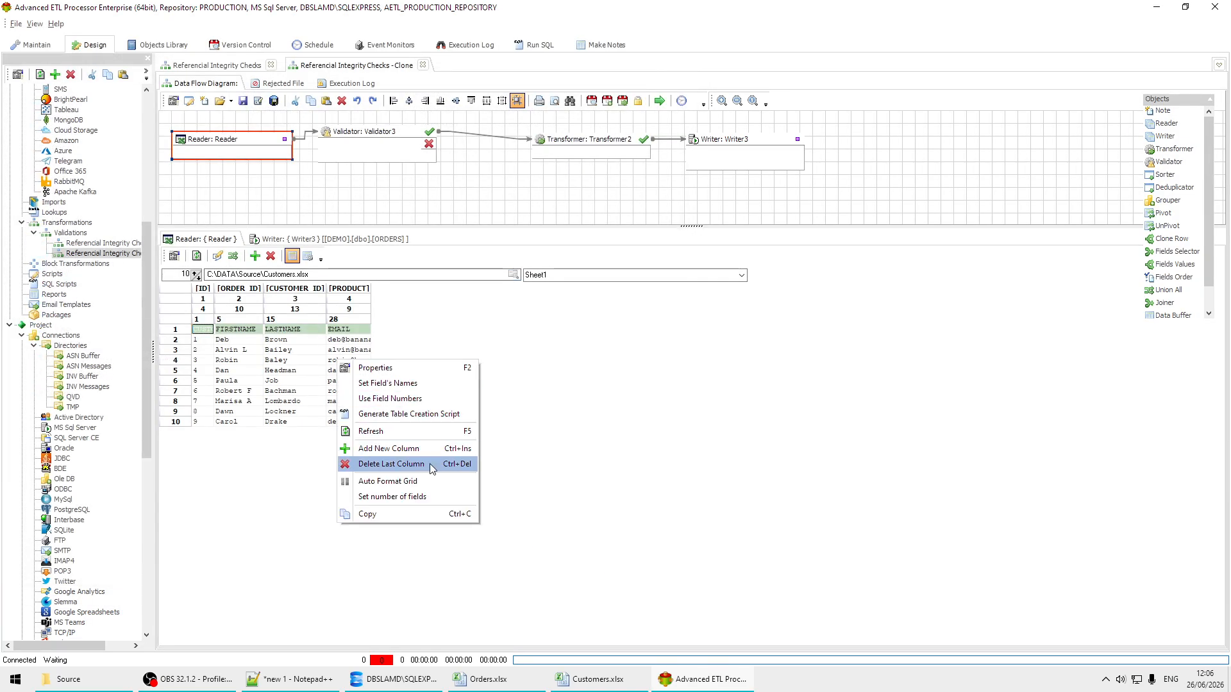
left_click(428, 484)
right_click(407, 359)
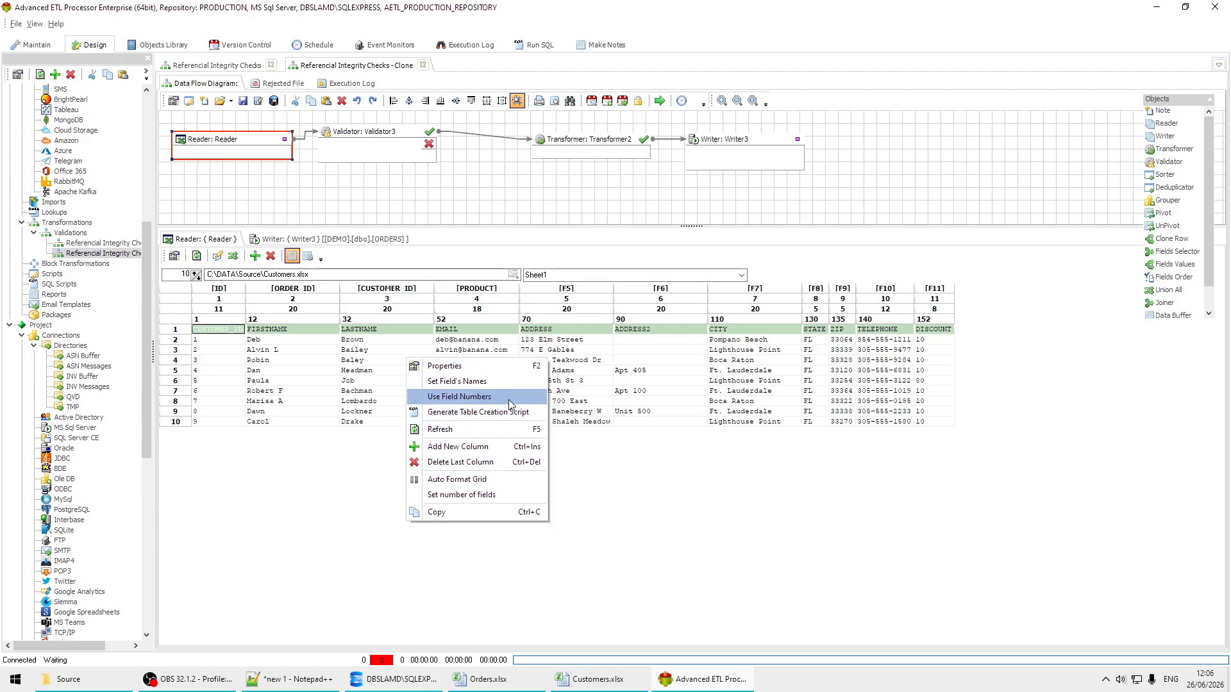
left_click(513, 380)
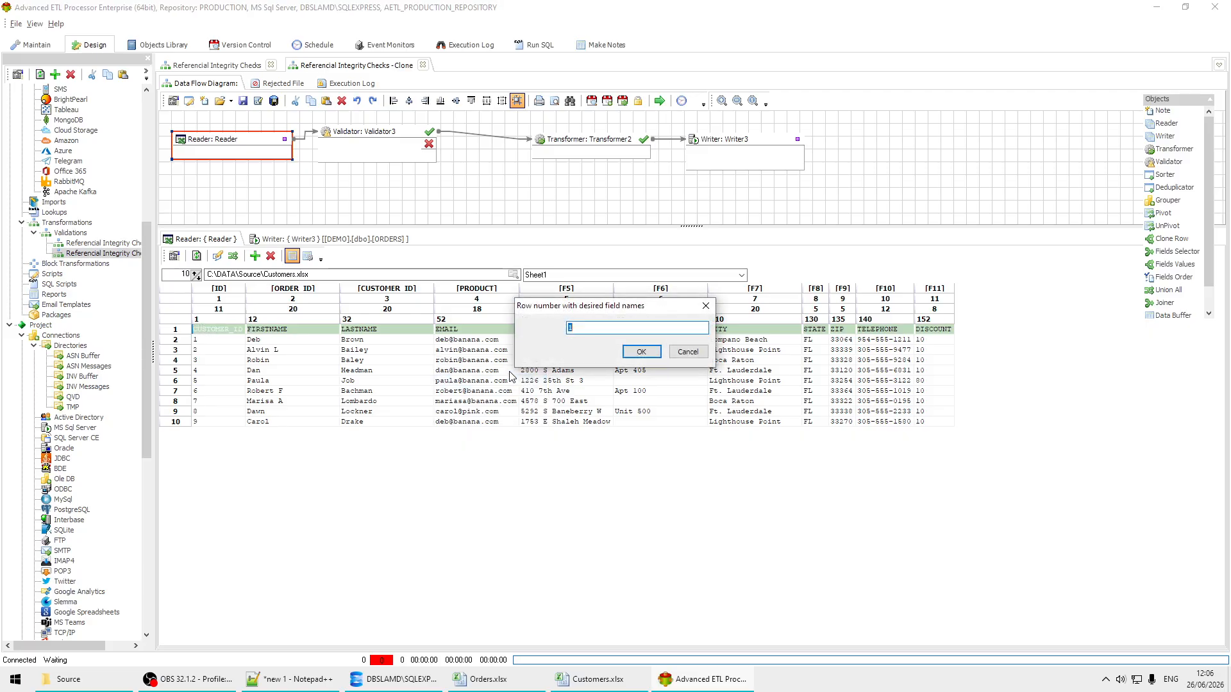
left_click(641, 352)
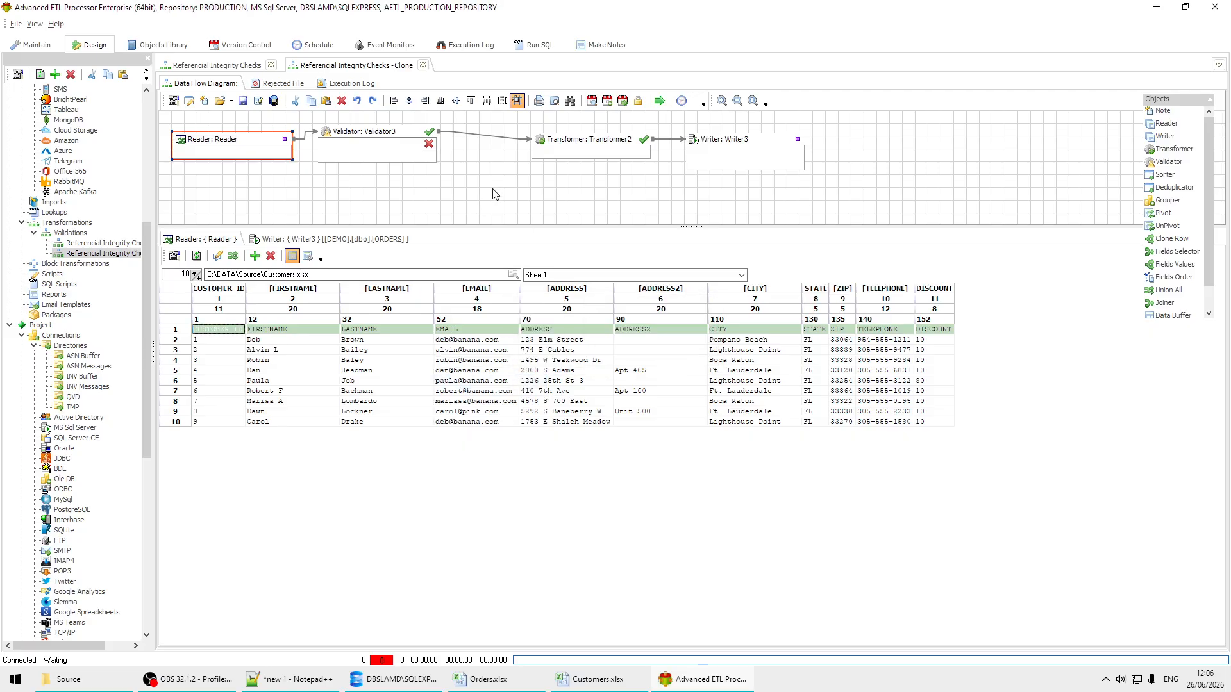
Step: Remove Validator3 from the cloned transformation and connect the Reader directly to Transformer2, placed beside it
left_click(375, 143)
key("ctrl+z")
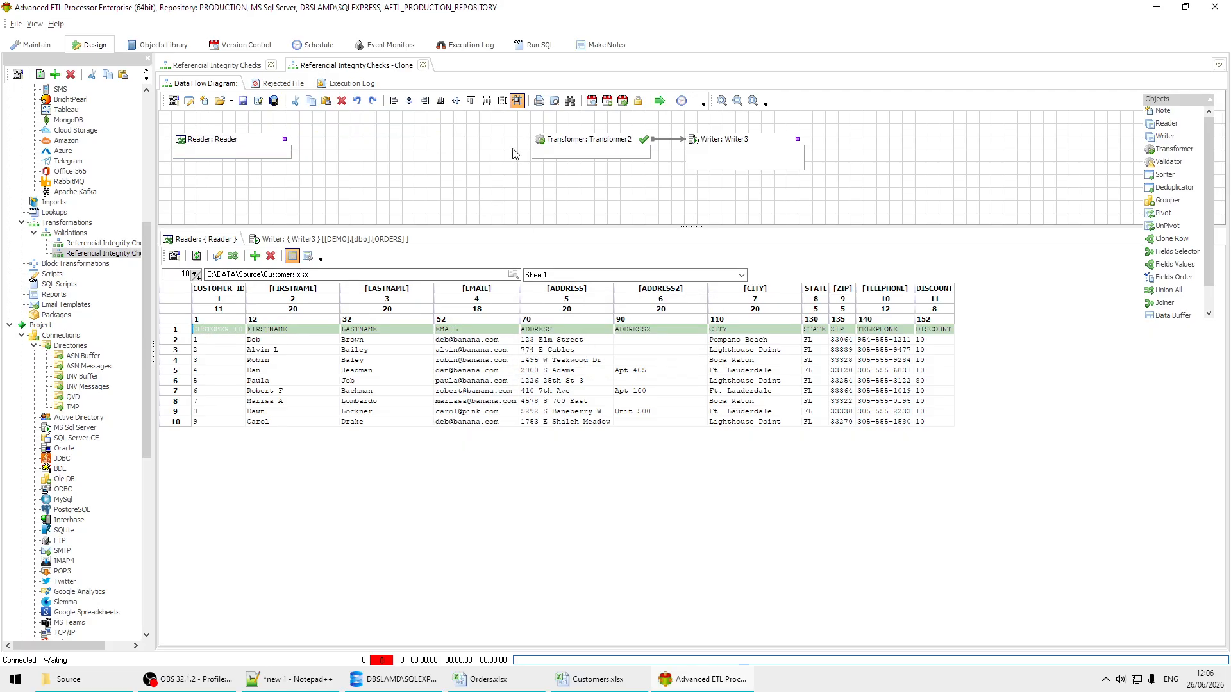
mouse_move(423, 138)
left_mouse_down()
mouse_move(555, 137)
mouse_move(403, 144)
left_mouse_up()
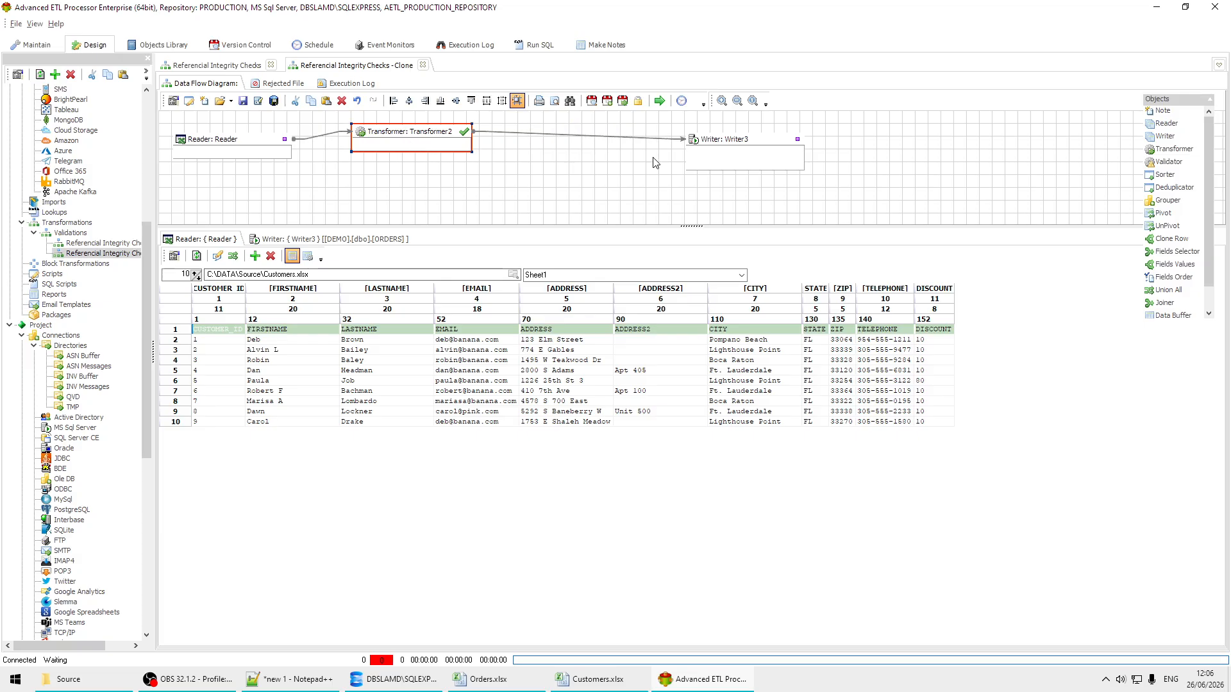
Step: Set Writer3's target table to [DEMO].[dbo].[CUSTOMERS] in its SQL Server settings
double_click(758, 145)
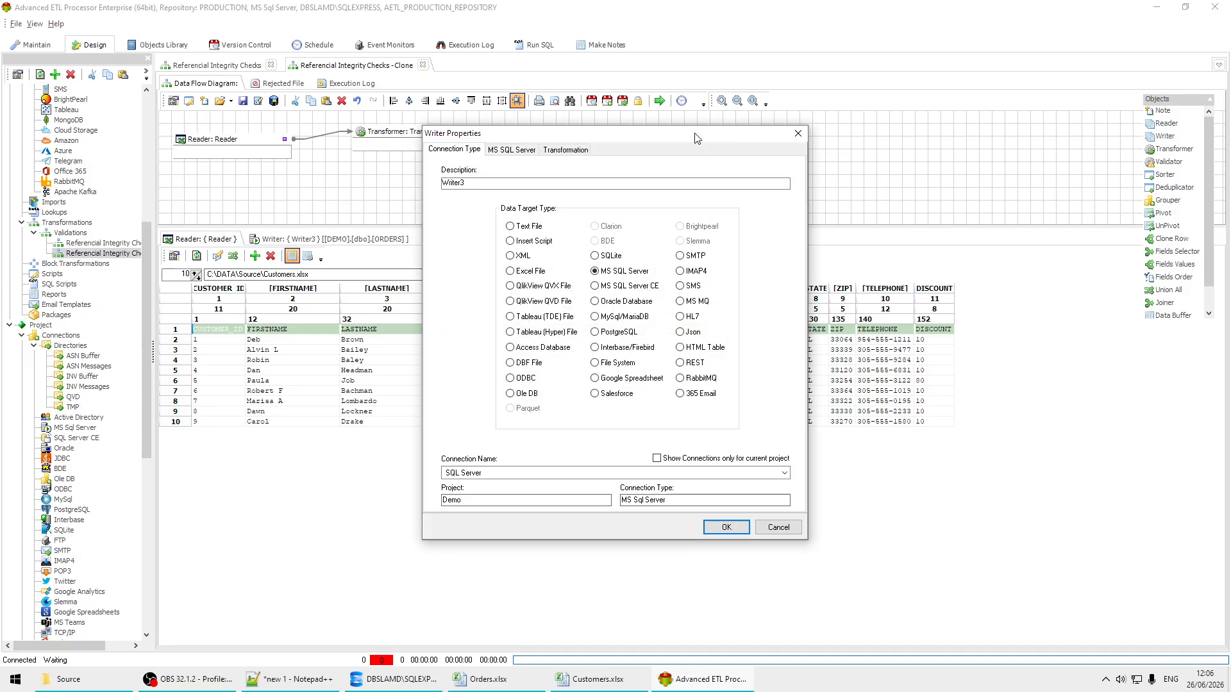
left_click(510, 150)
left_click(782, 305)
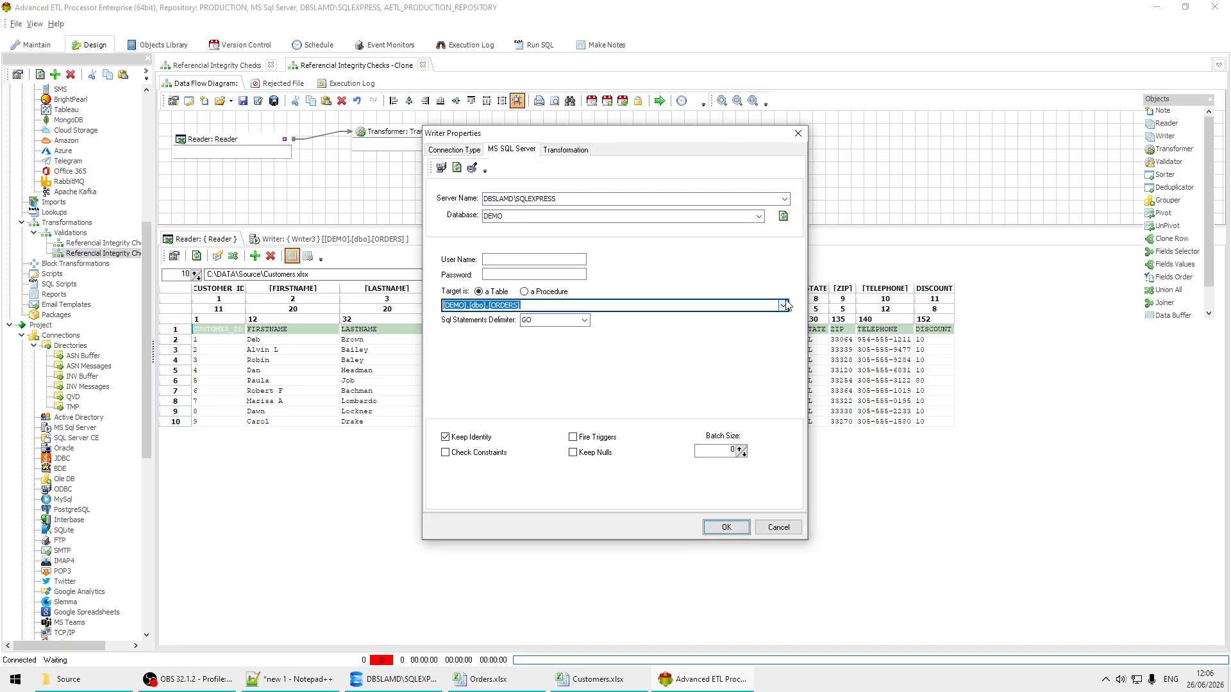
left_click(560, 307)
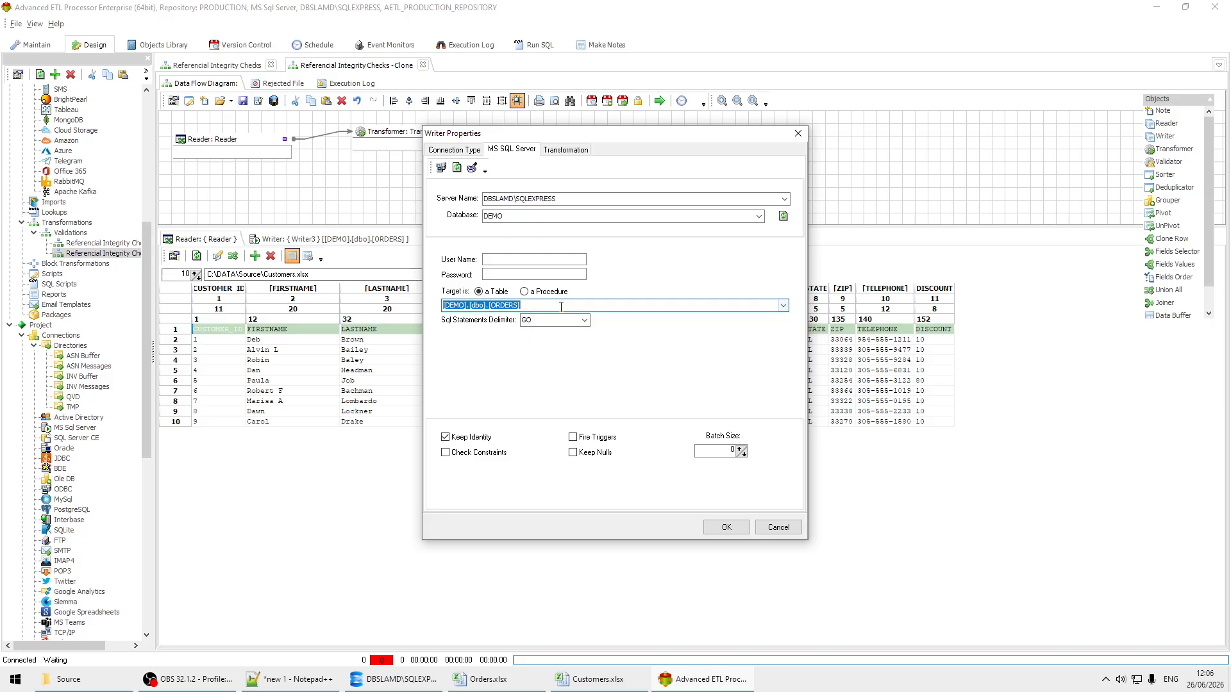
left_click(783, 307)
left_click(598, 317)
left_click(725, 527)
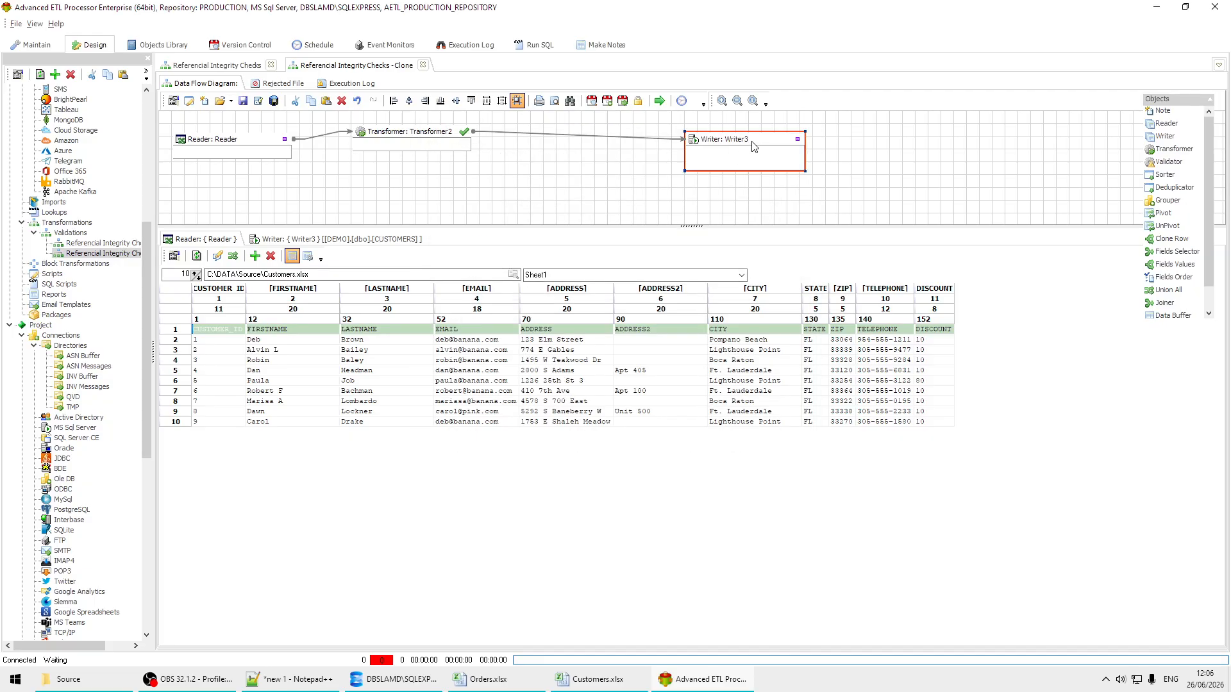
Step: Move Writer3 close to Transformer2 and change its before-load SQL to TRUNCATE table [DEMO].[dbo].[CUSTOMERS]
left_click_drag(753, 146, 587, 126)
right_click(620, 116)
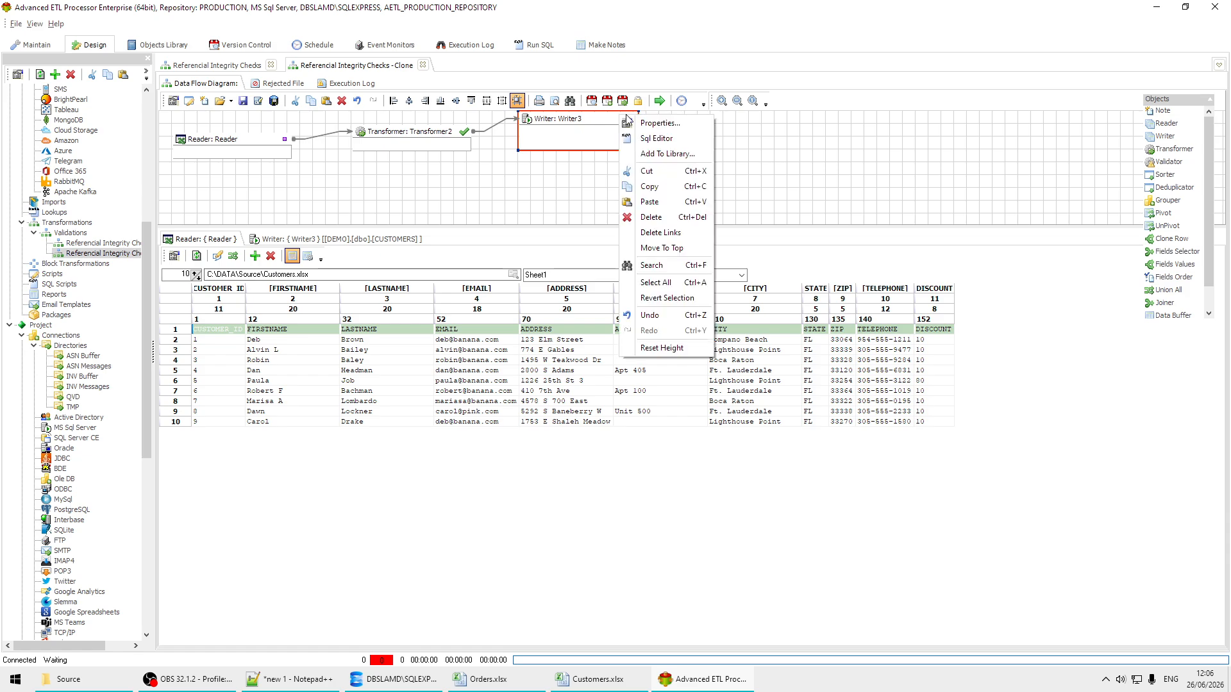
left_click(666, 139)
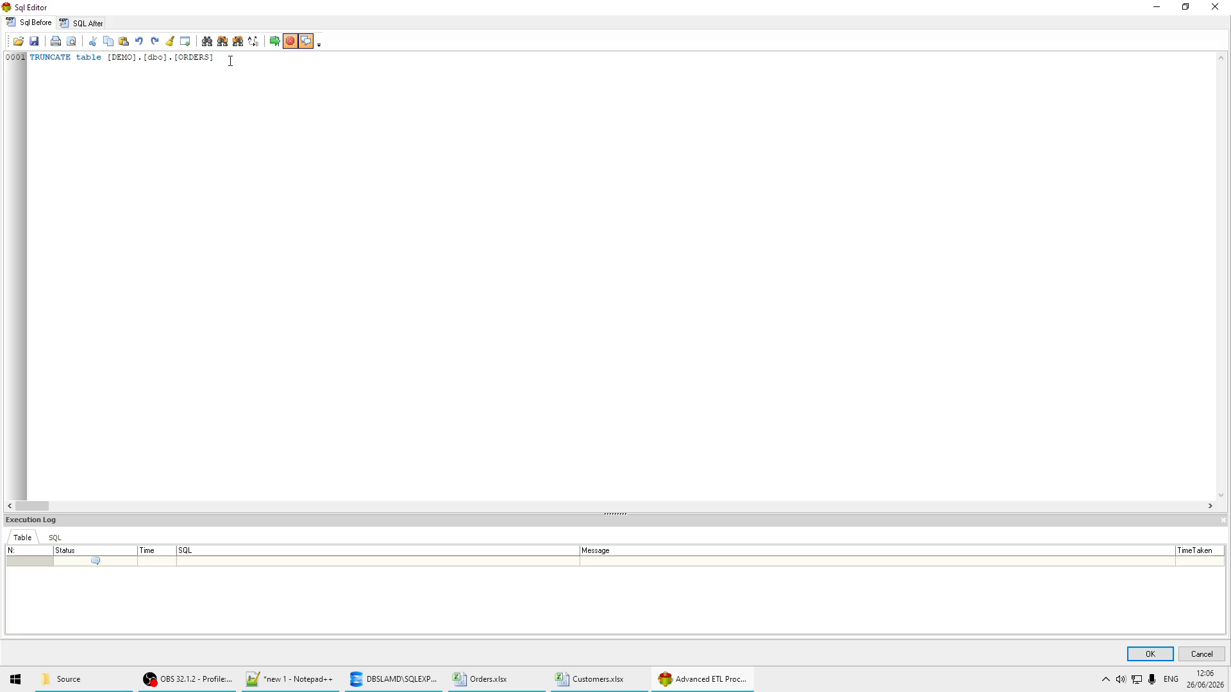
left_click_drag(224, 59, 112, 61)
type("[DEMO].[dbo].[CUSTOMERS]")
left_click(1150, 654)
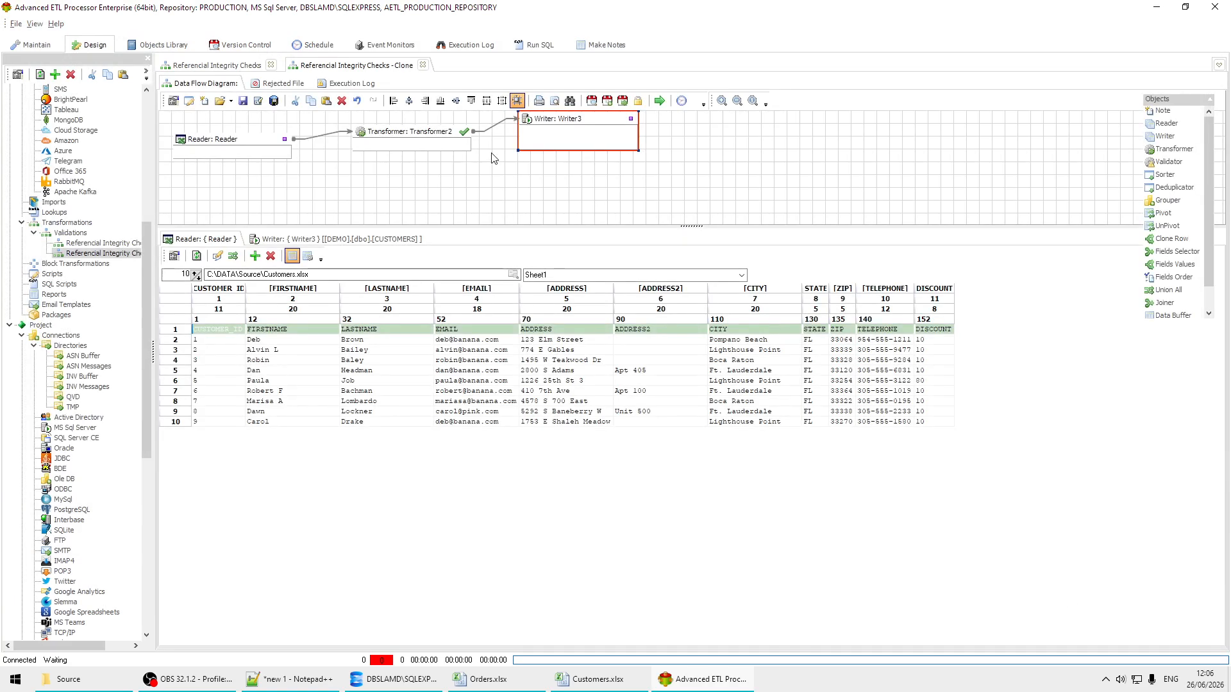
Step: In Transformer2, delete the unused Literal 1 object and auto-map all source fields to the target fields by field name
double_click(430, 133)
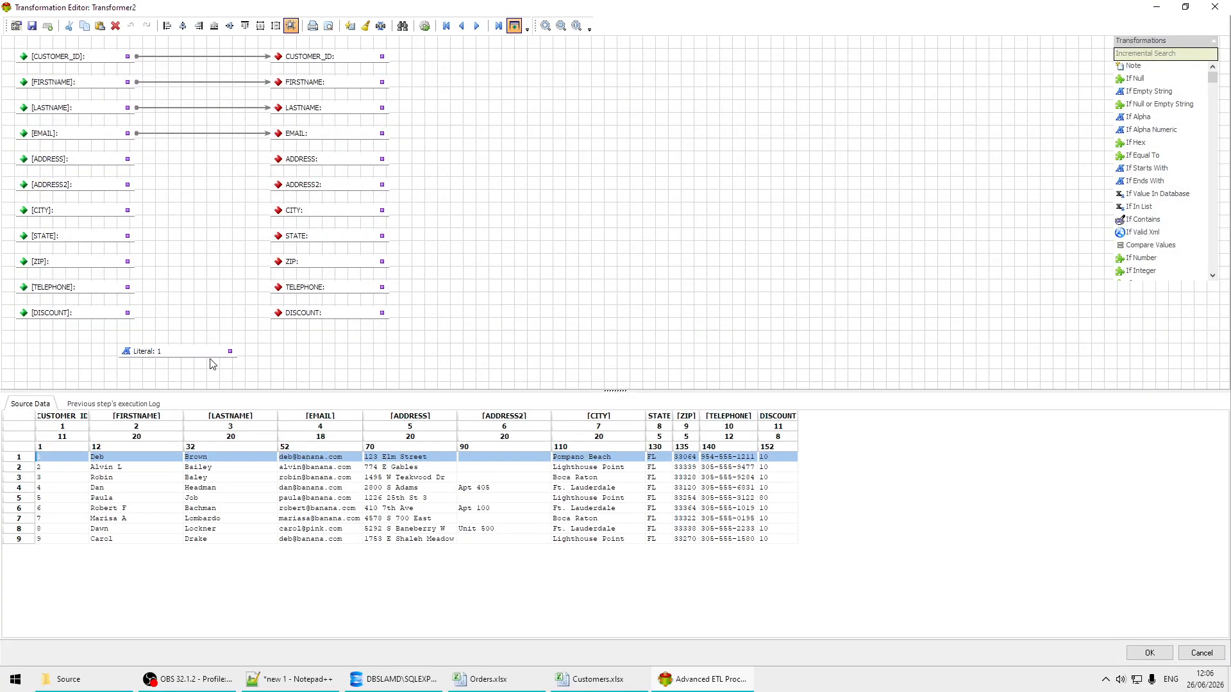
left_click(184, 355)
key("Delete")
left_click(351, 27)
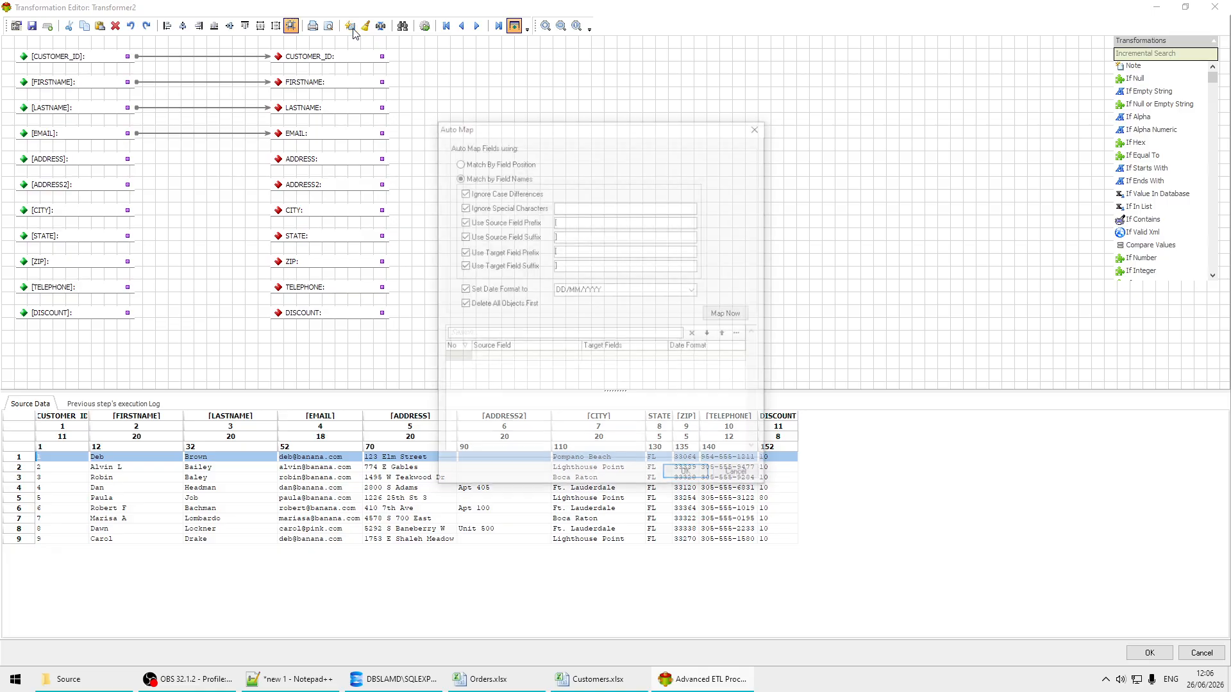
left_click(729, 313)
left_click(688, 476)
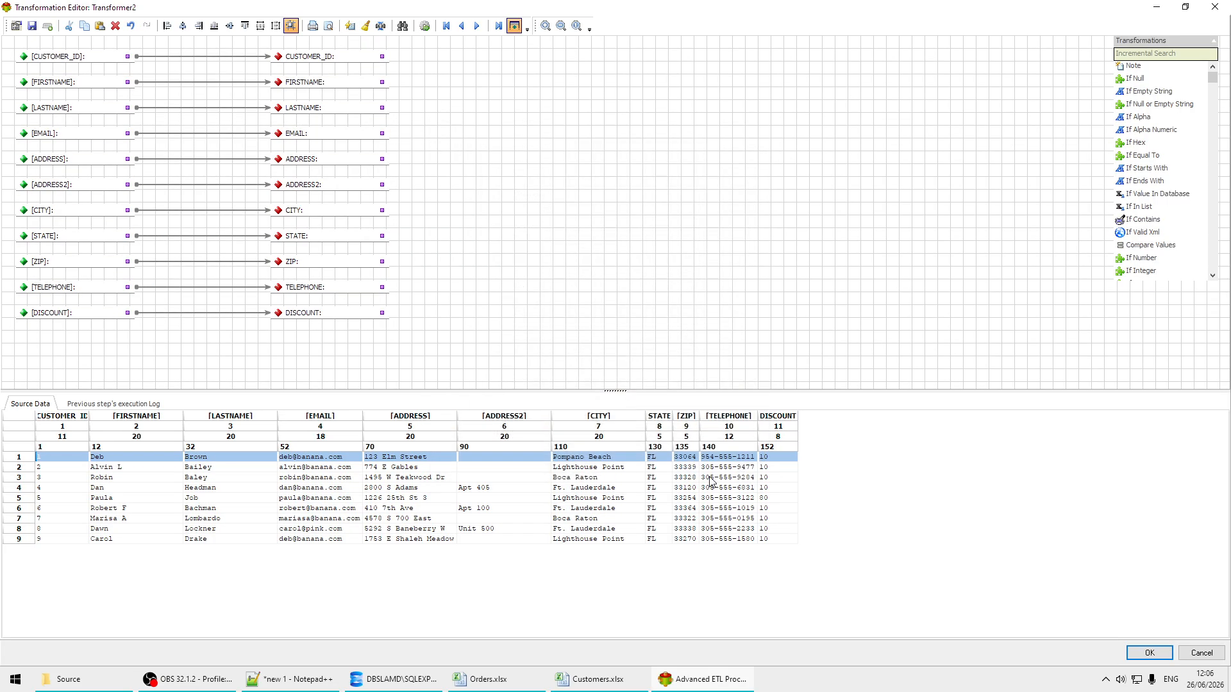
left_click(1149, 652)
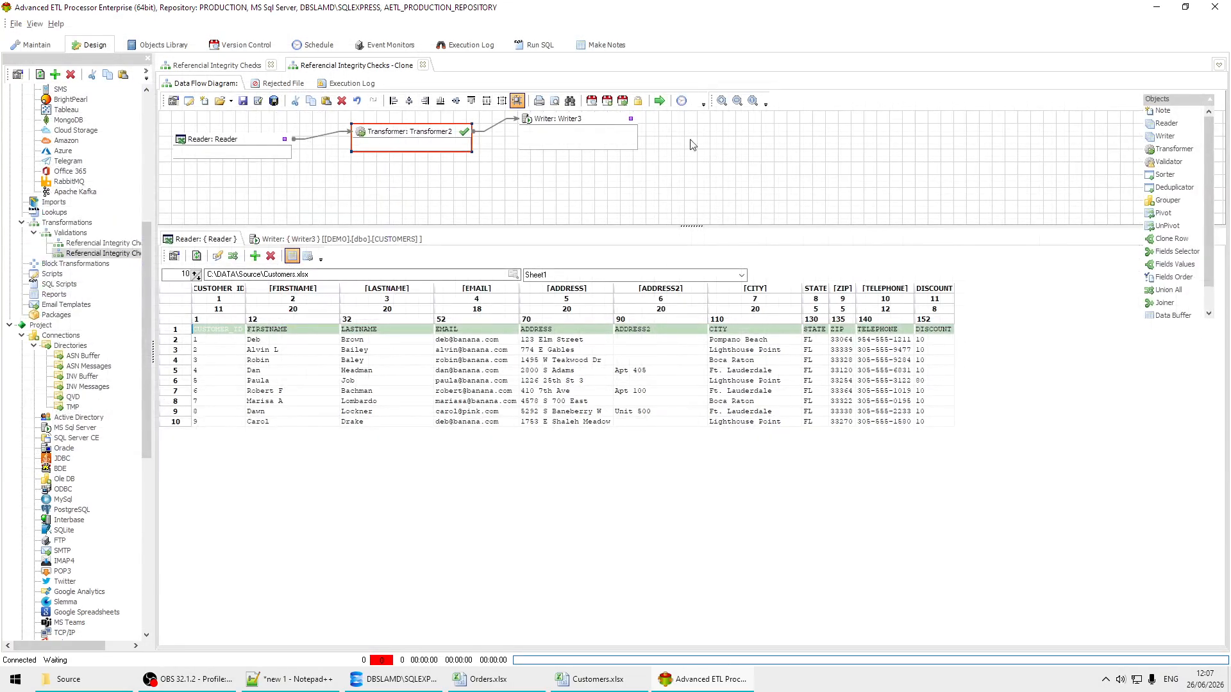
Step: Run the cloned Customers transformation and open its execution log
left_click(659, 101)
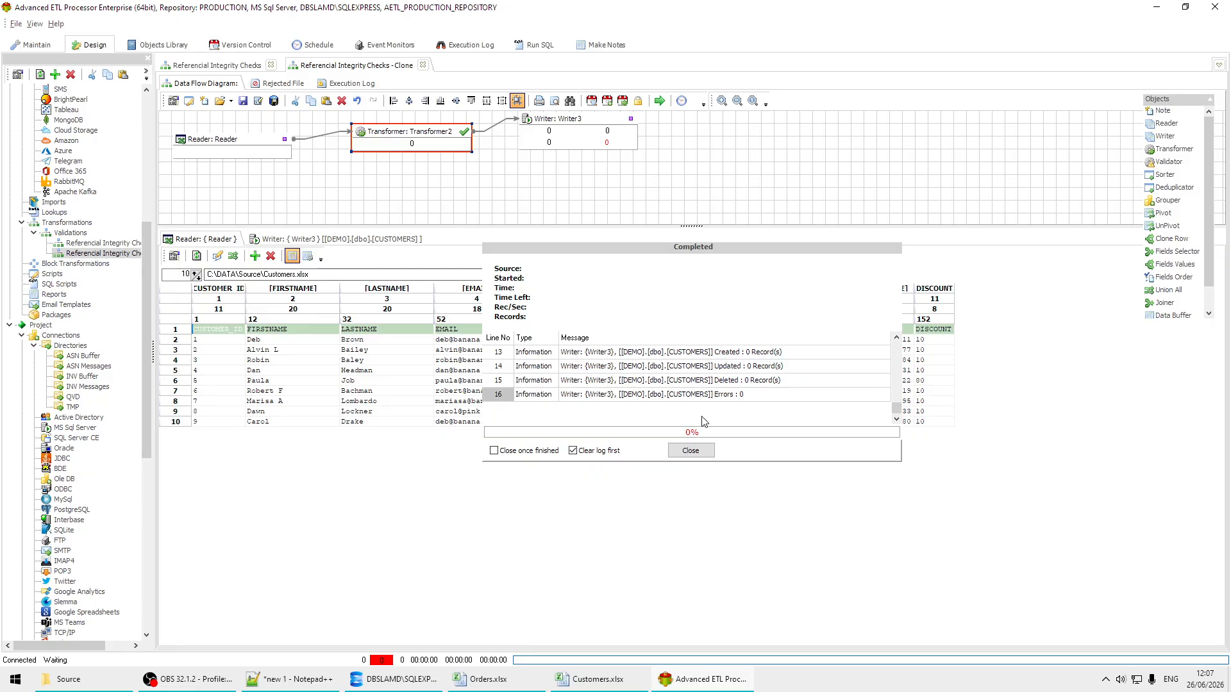
left_click(692, 449)
left_click(360, 85)
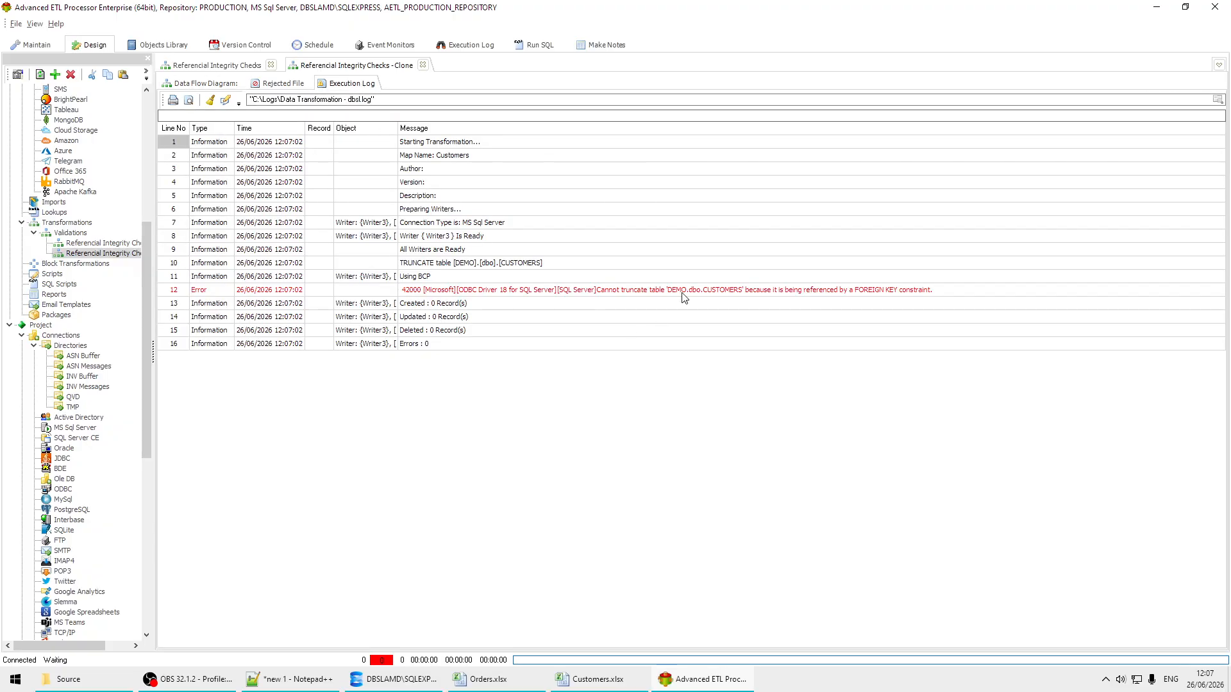
Step: In the original Referential Integrity Checks transformation, delete the TRUNCATE statement for ORDERS from Writer3's before-load SQL
left_click(226, 63)
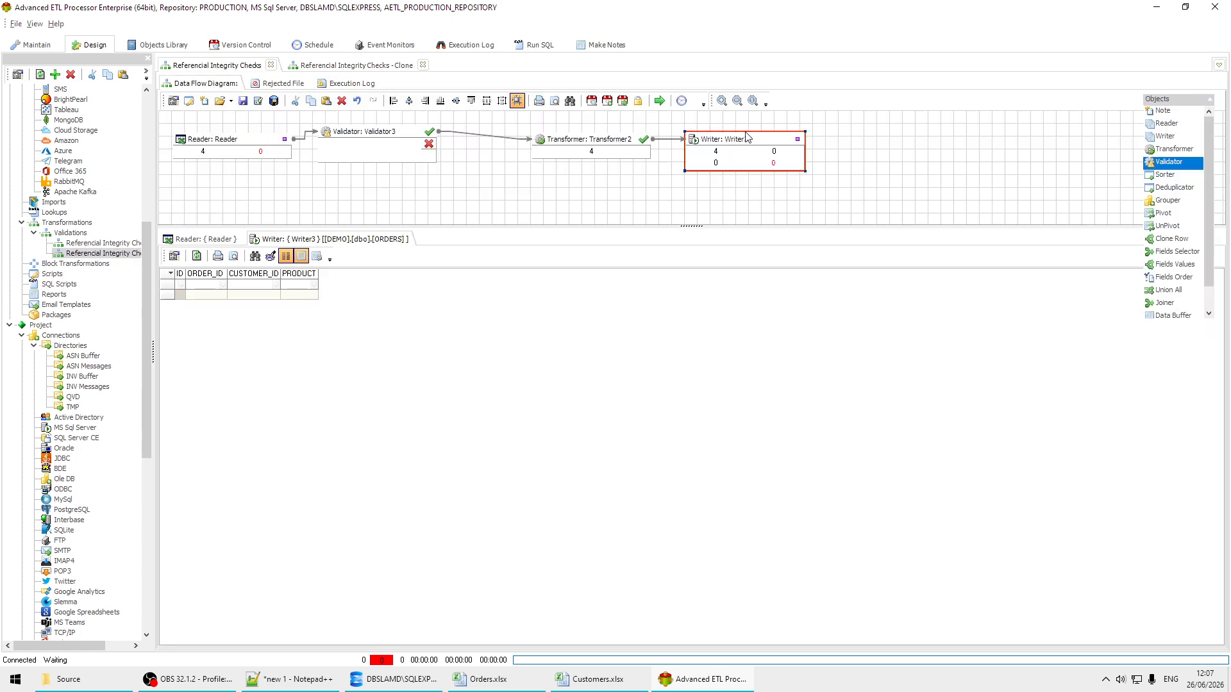
double_click(747, 150)
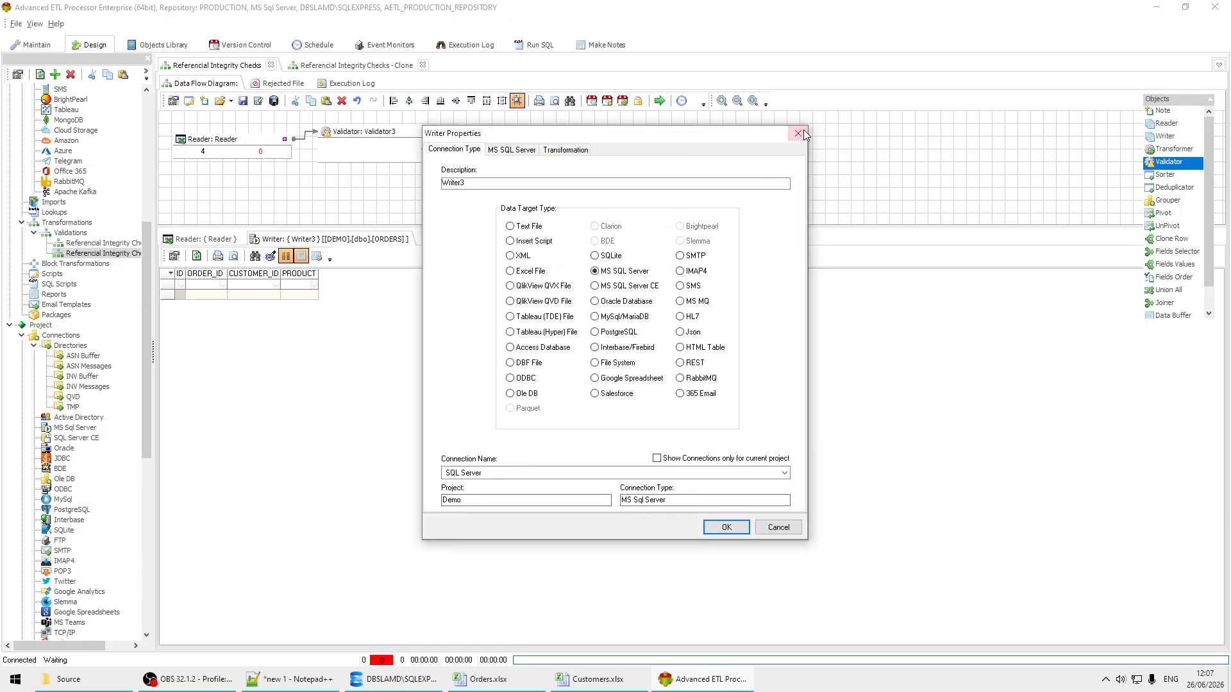
left_click(802, 130)
right_click(749, 139)
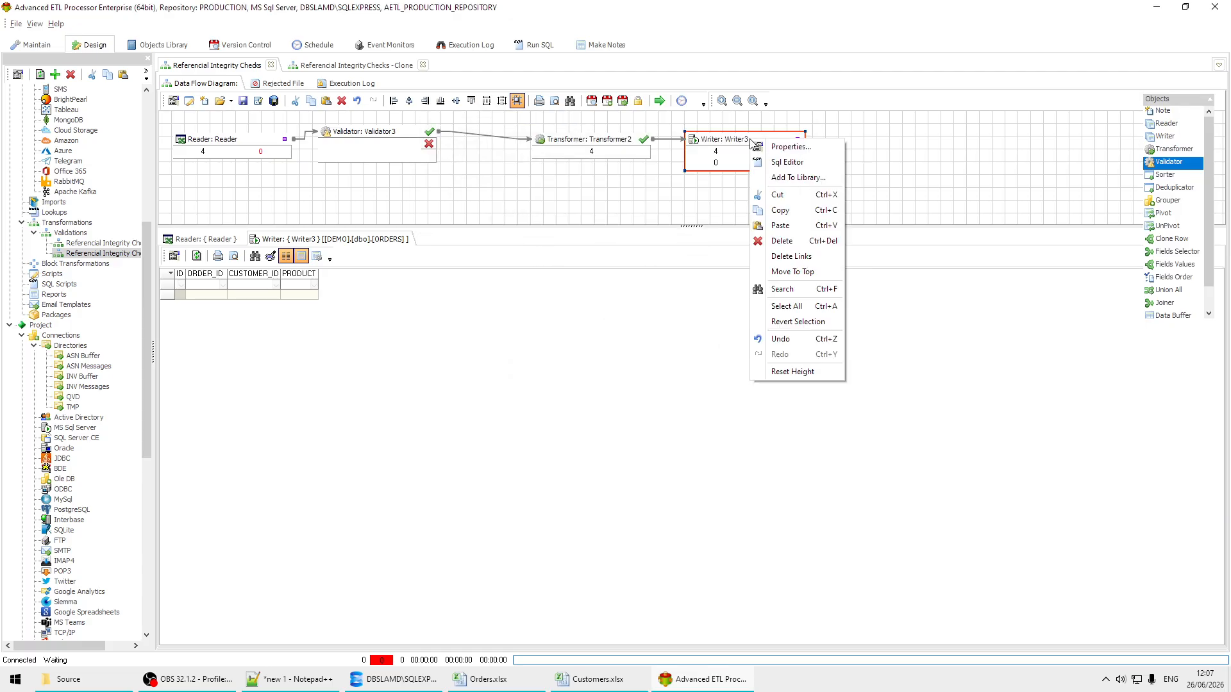
left_click(791, 156)
left_click(16, 61)
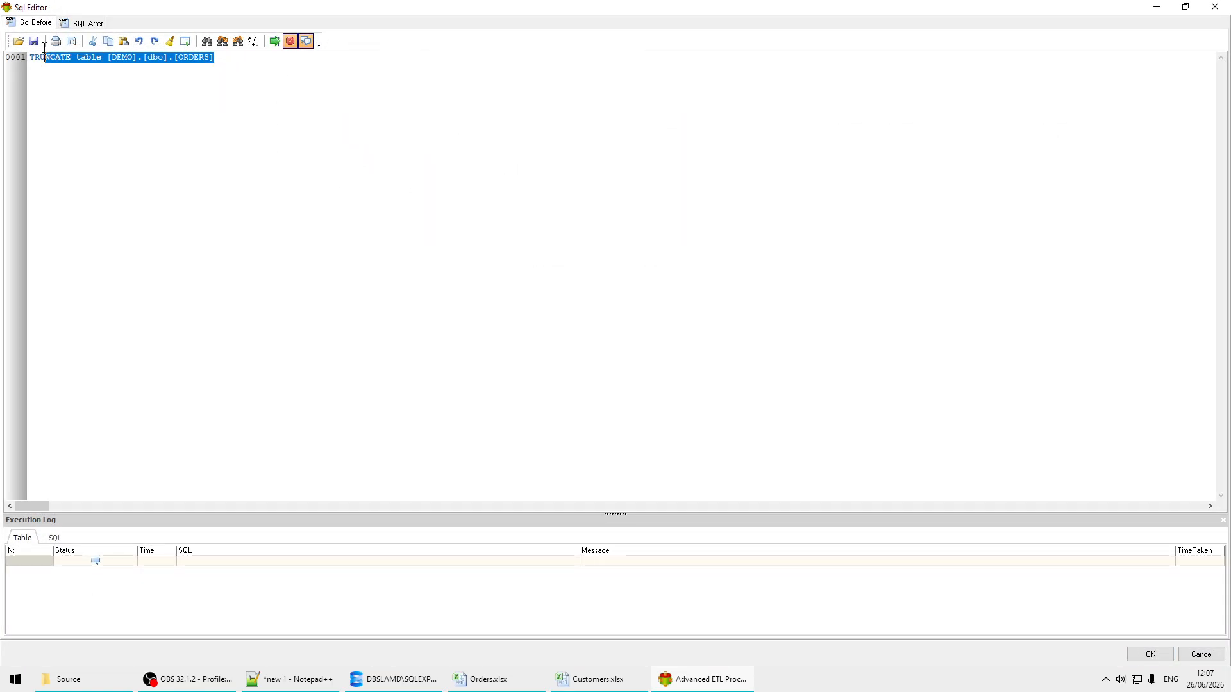
key("Delete")
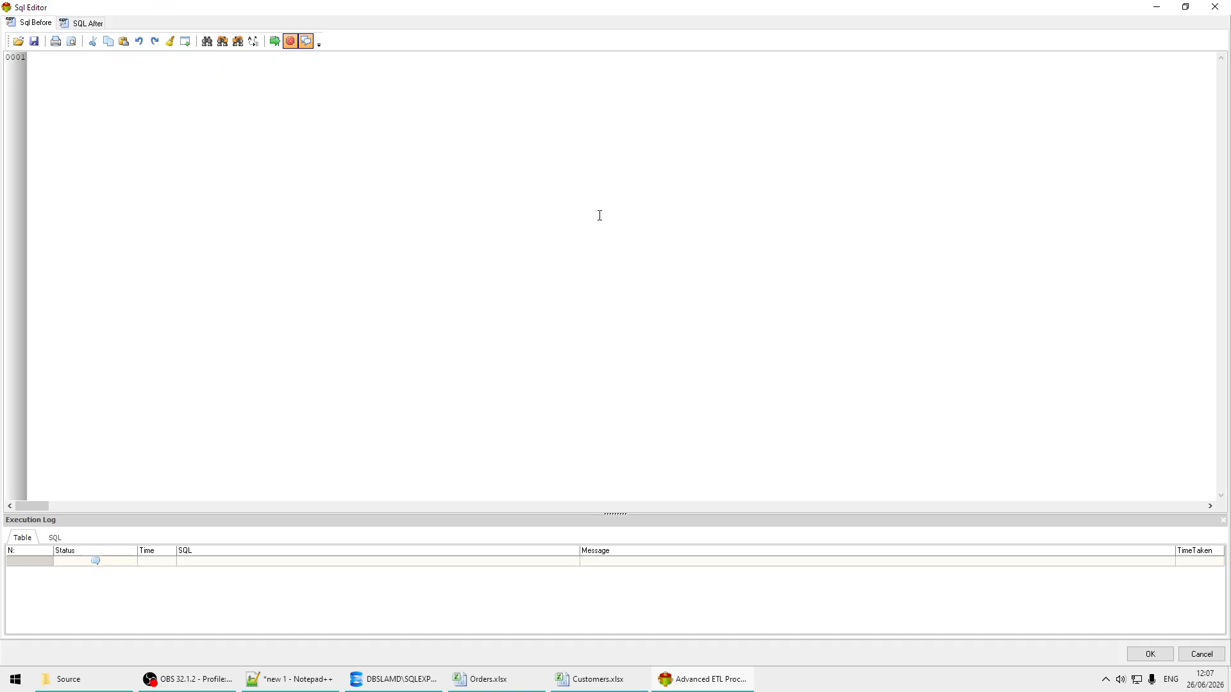
left_click(1145, 655)
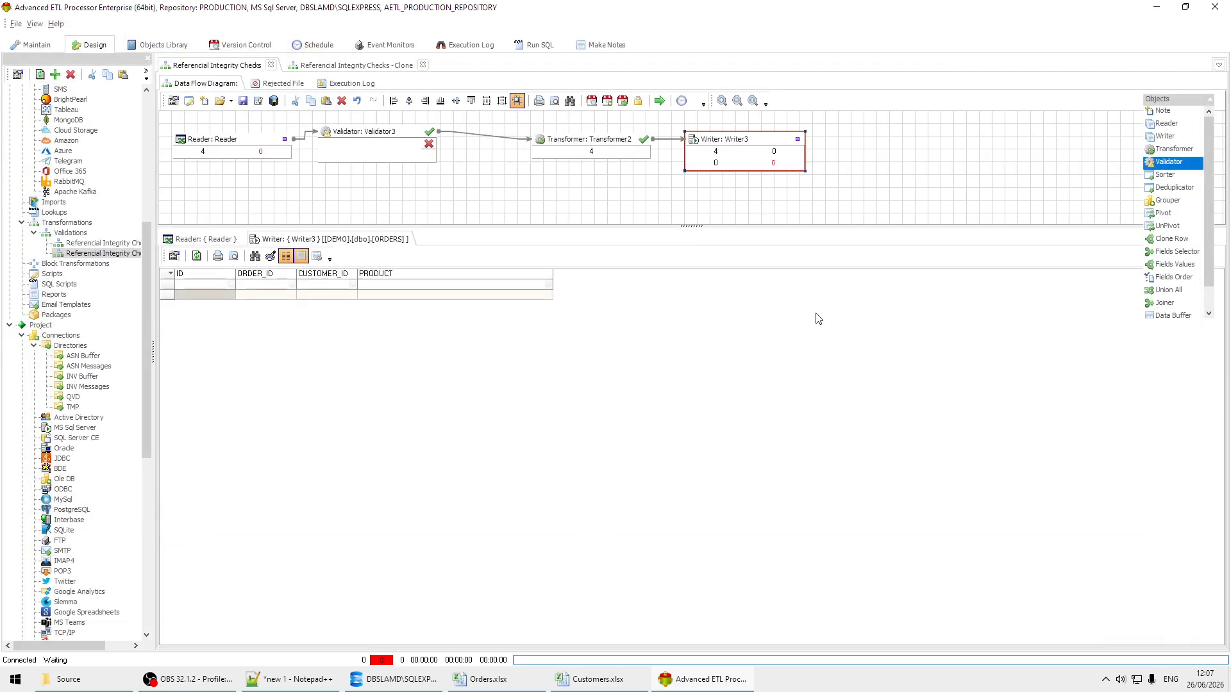
Step: Run the Referential Integrity Checks transformation with Validator3 in place and refresh the writer's ORDERS data preview
left_click(659, 100)
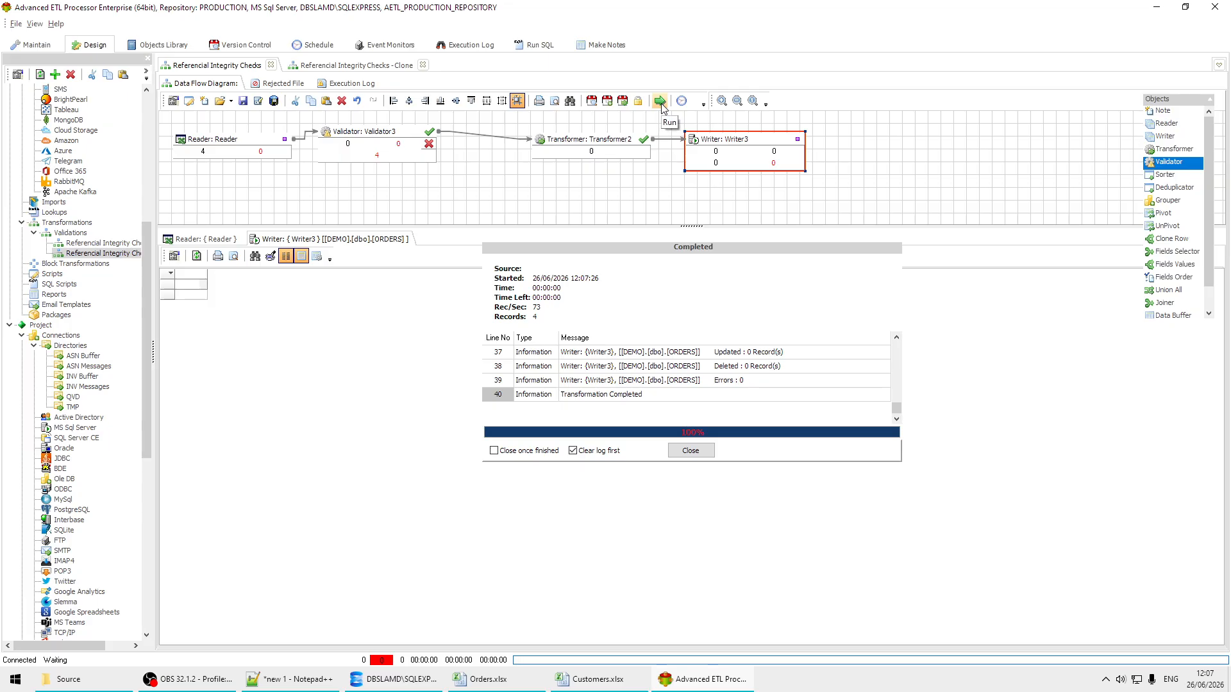
left_click(691, 450)
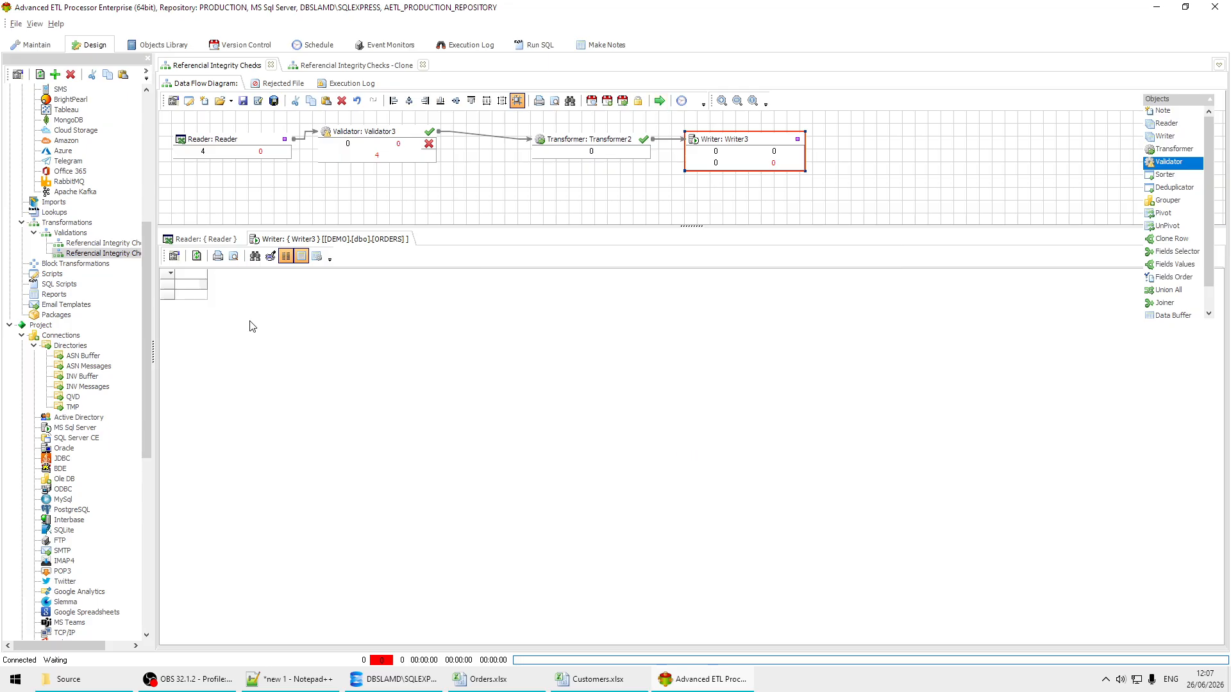
left_click(197, 255)
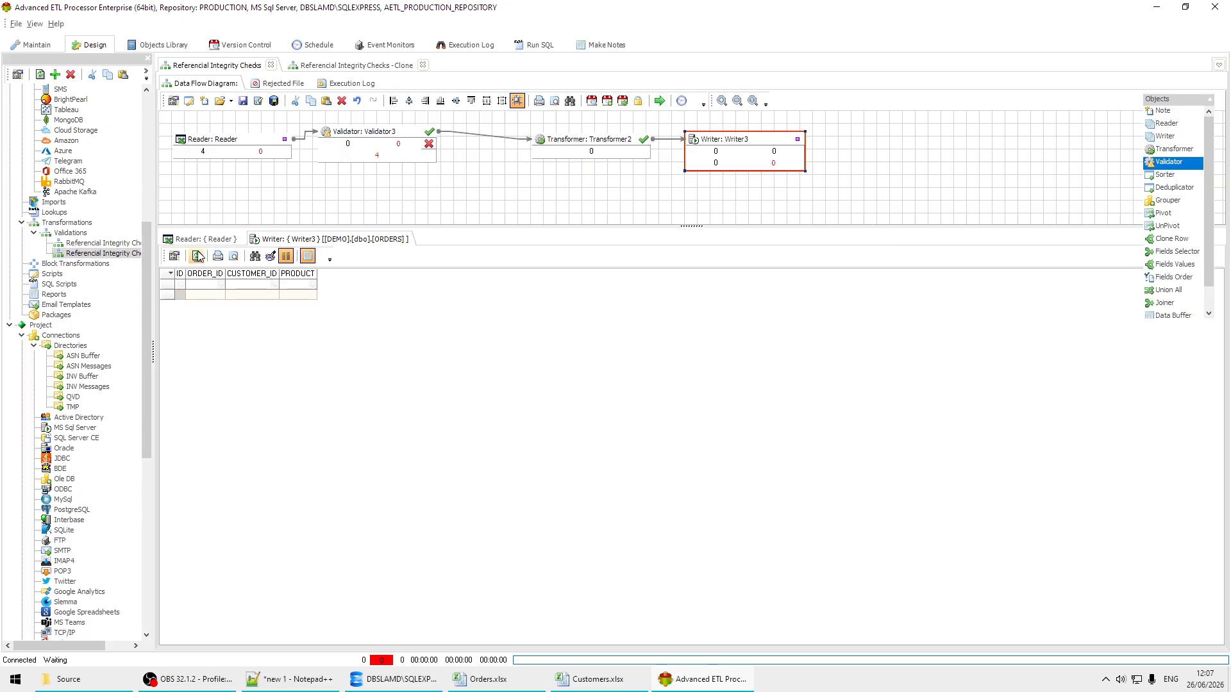
Step: Replace Validator3 with a direct Reader-to-Transformer2 link, line up Transformer2 and Writer3 beside the Reader, and run Referential Integrity Checks again
left_click(378, 134)
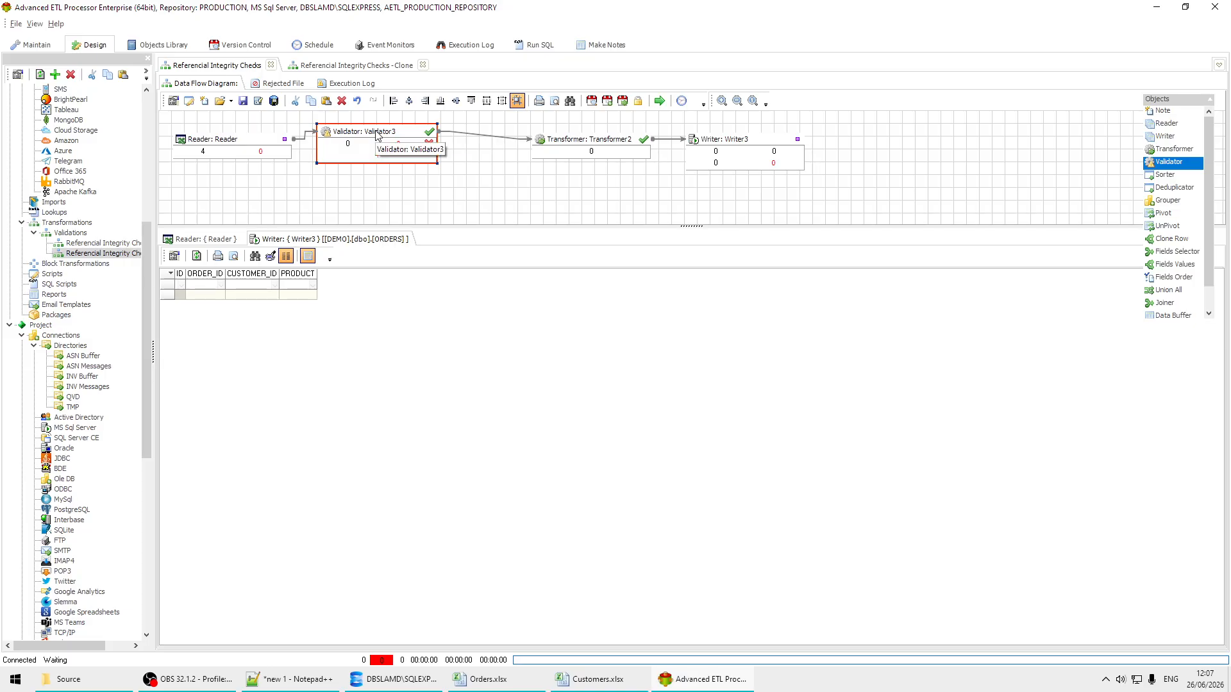
key("ctrl+z")
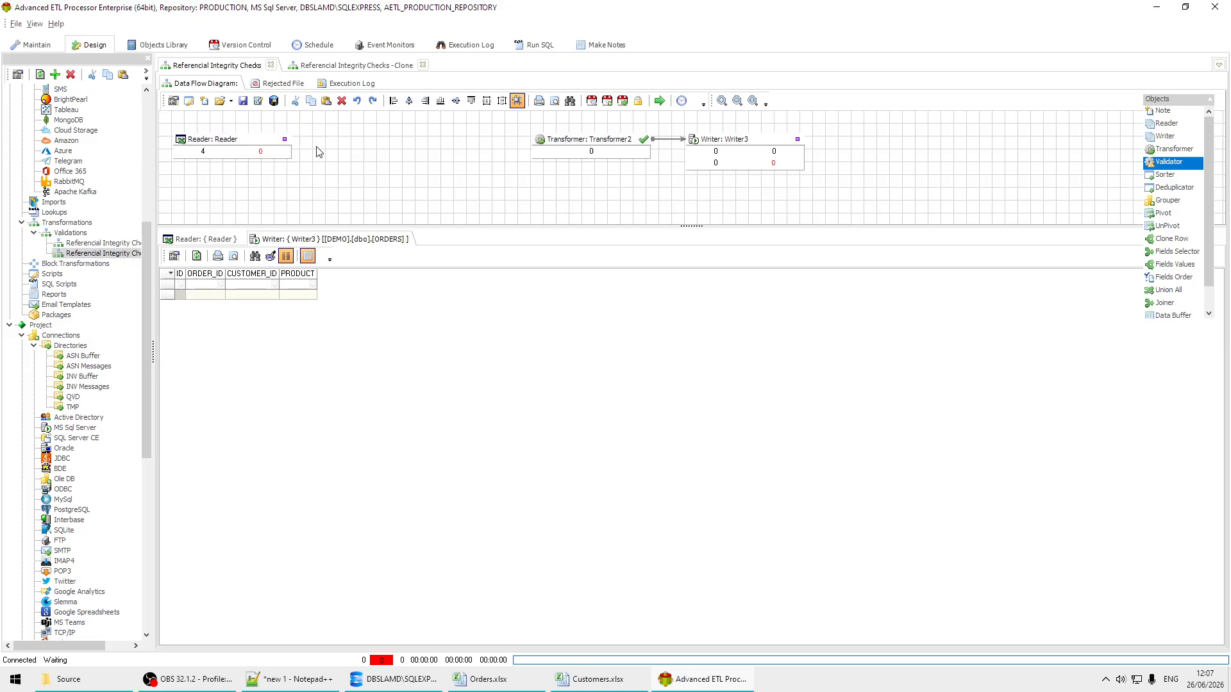
left_click(284, 141)
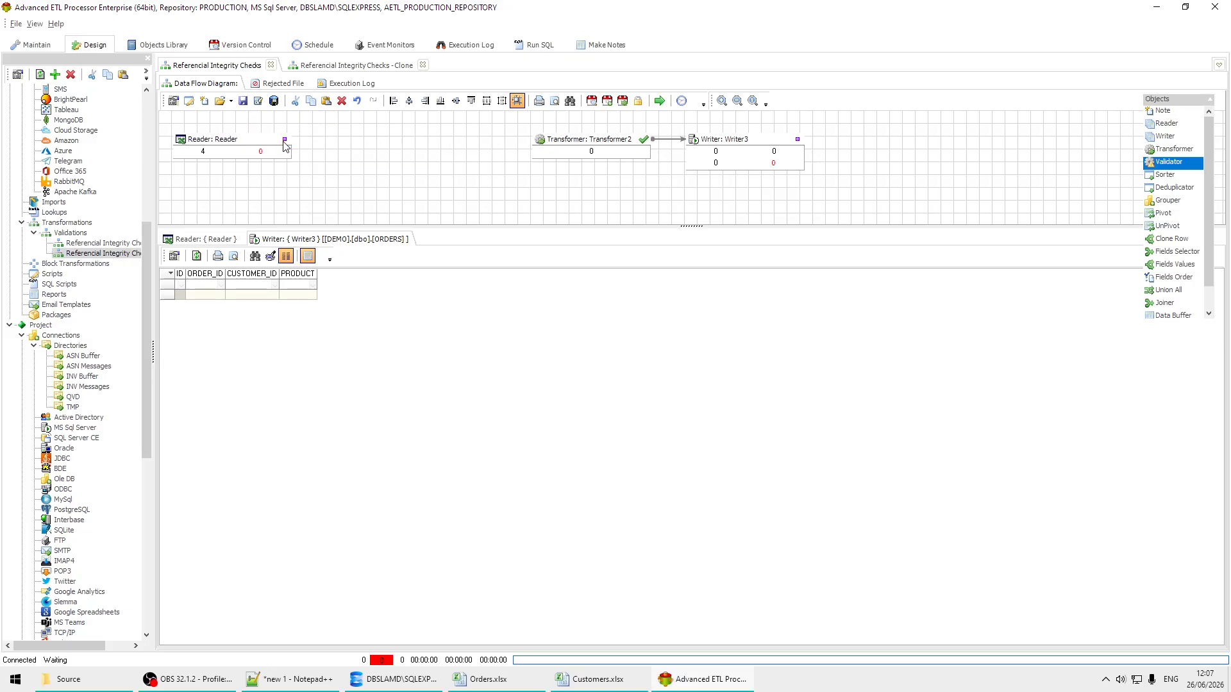
left_click(536, 144)
left_click_drag(595, 150, 397, 157)
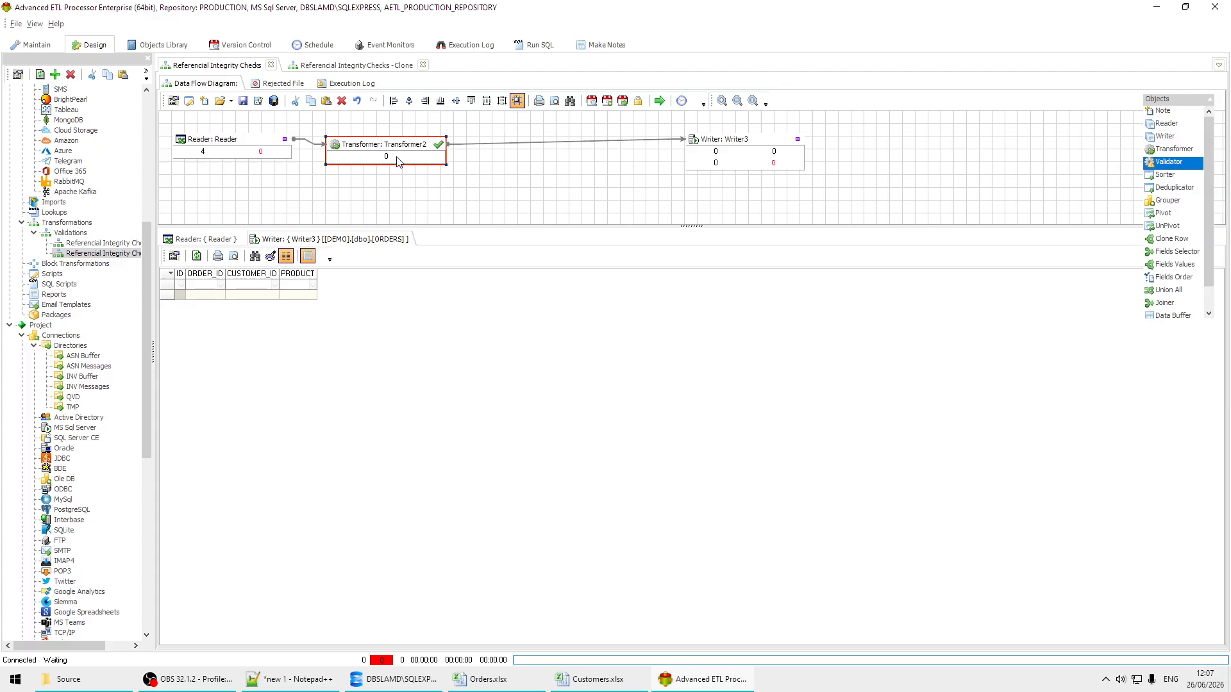
left_click_drag(763, 148, 543, 152)
left_click(659, 100)
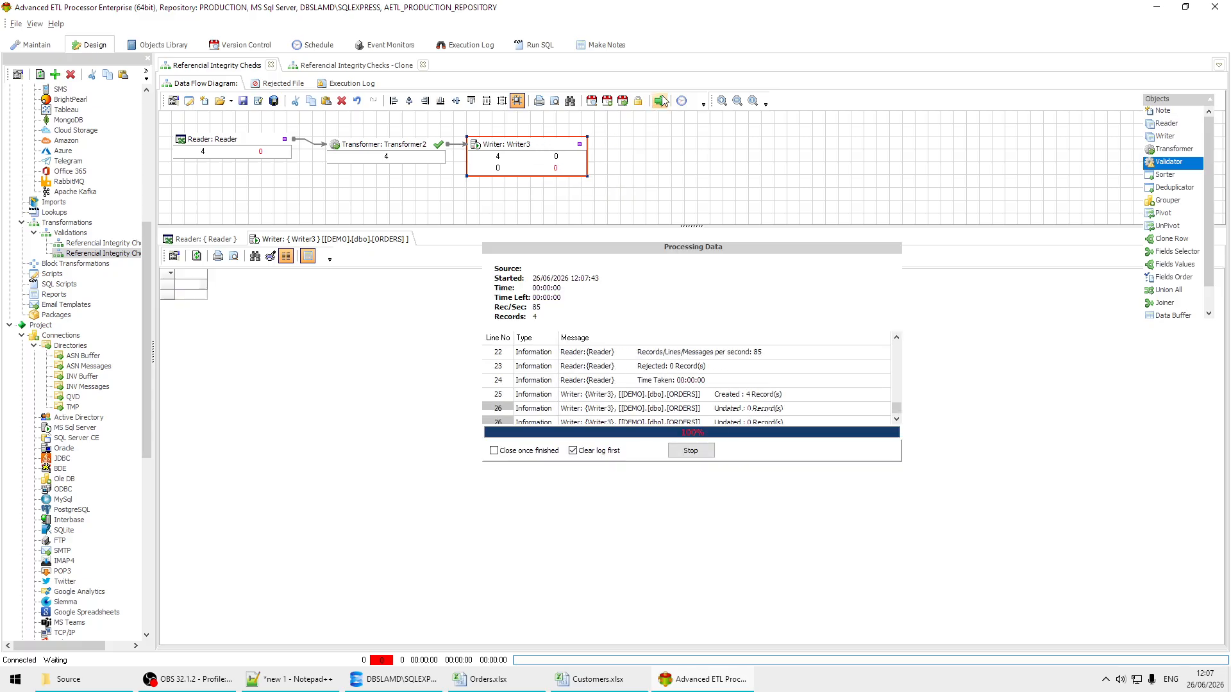
Step: Select the error entry in the finished run's messages and examine it in the Referential Integrity Checks execution log
left_click(689, 380)
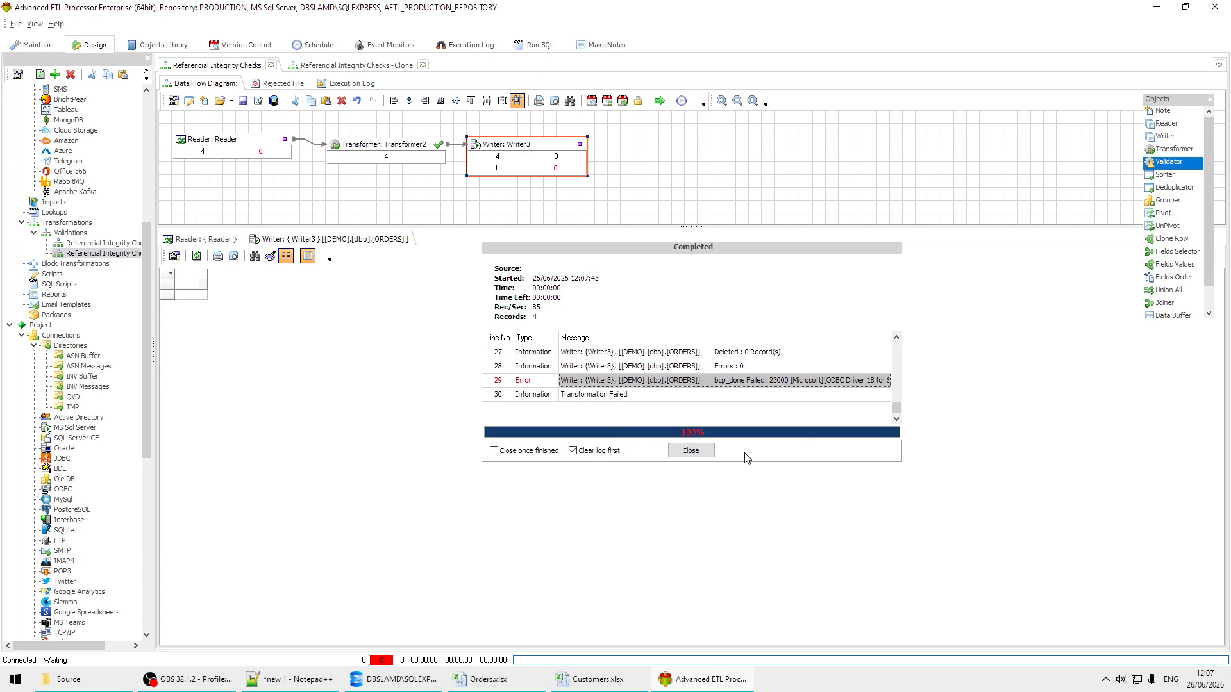
left_click(696, 452)
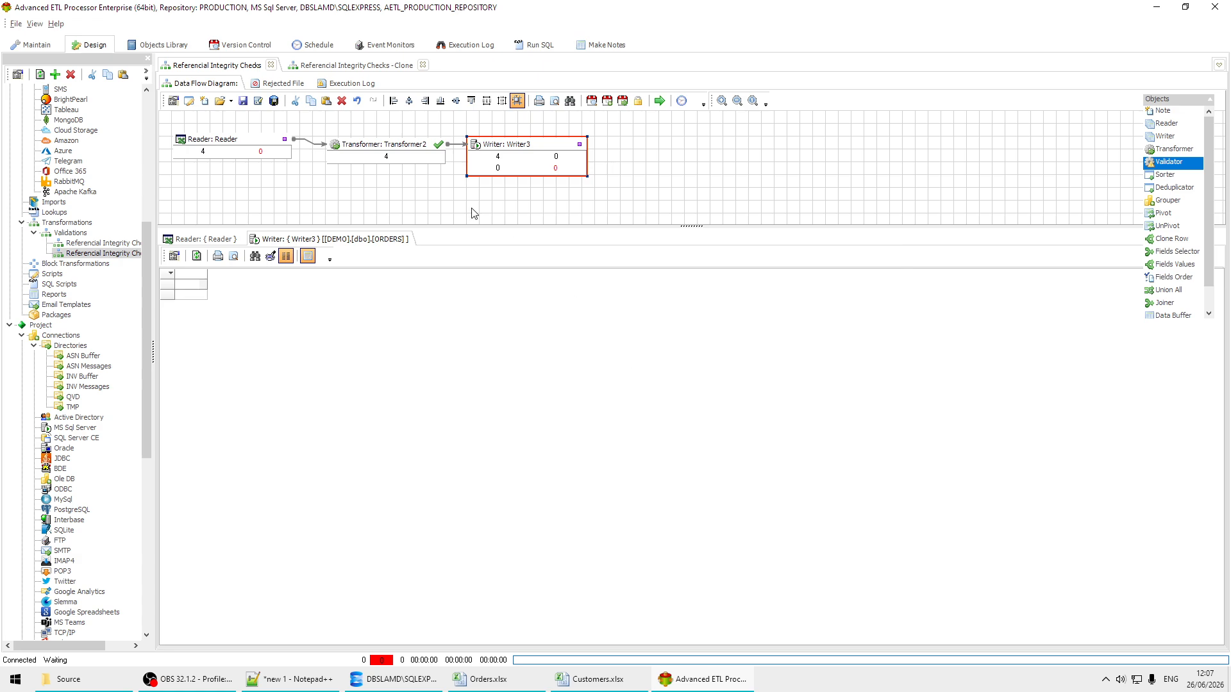
left_click(350, 83)
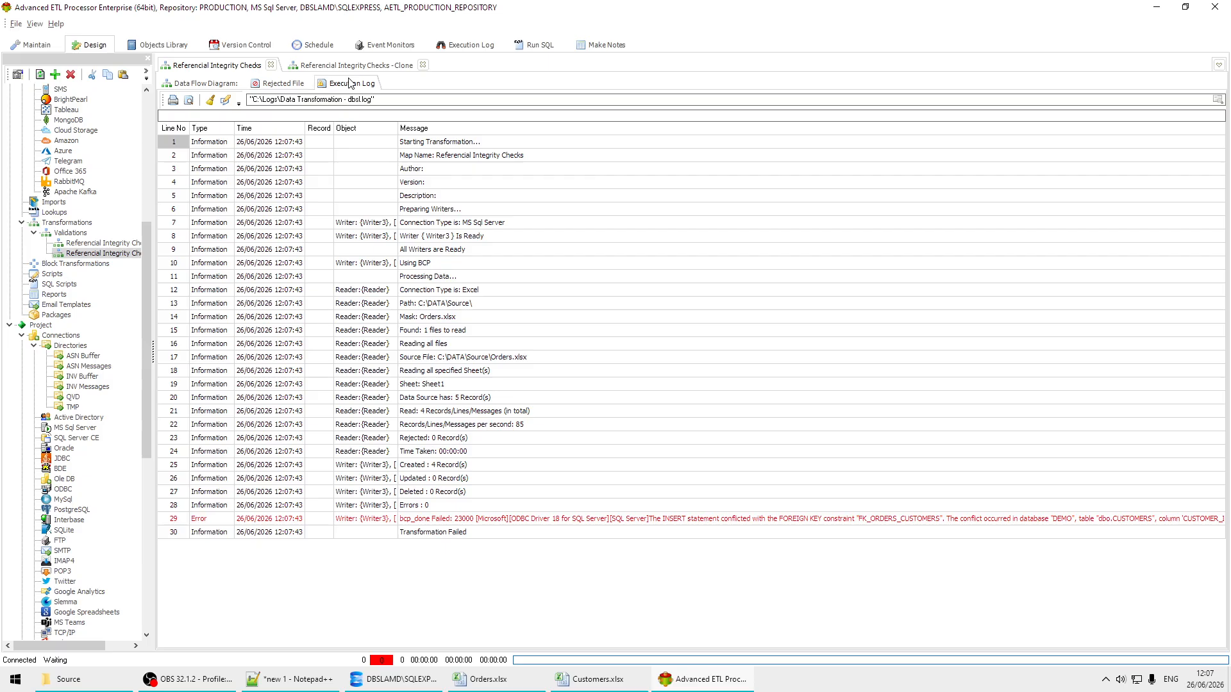
left_click(703, 520)
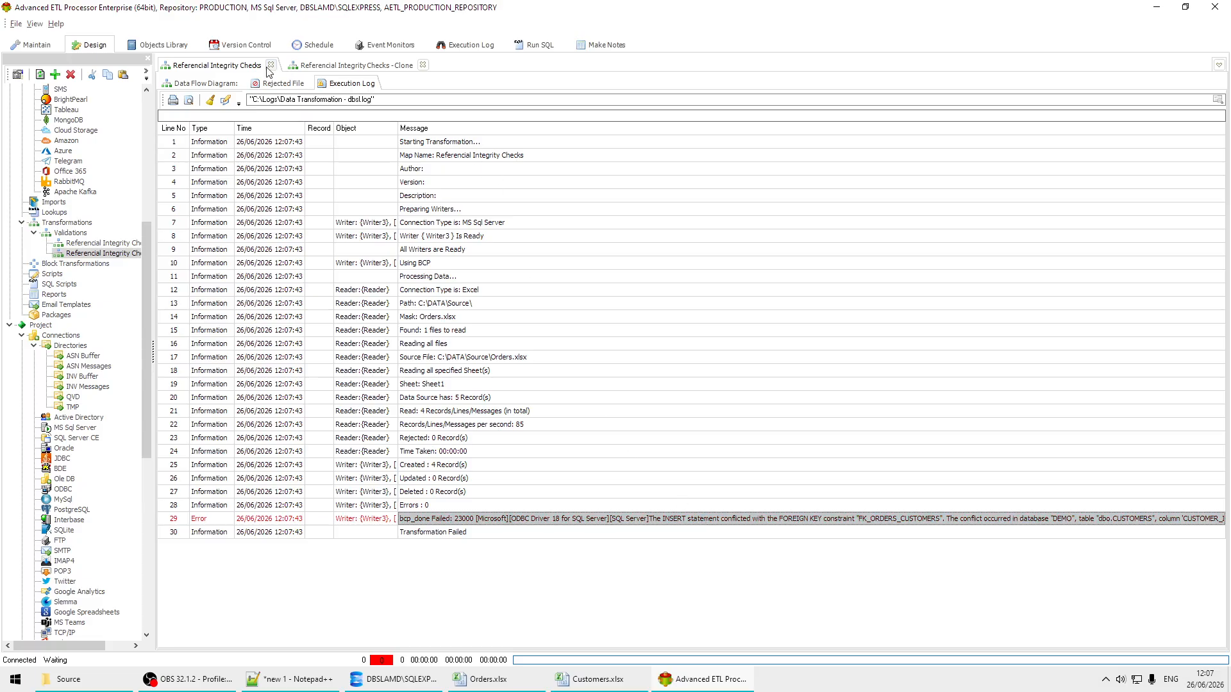
Step: Review Transformer2's field mapping in the Referential Integrity Checks data flow and leave the editor without changes
left_click(215, 88)
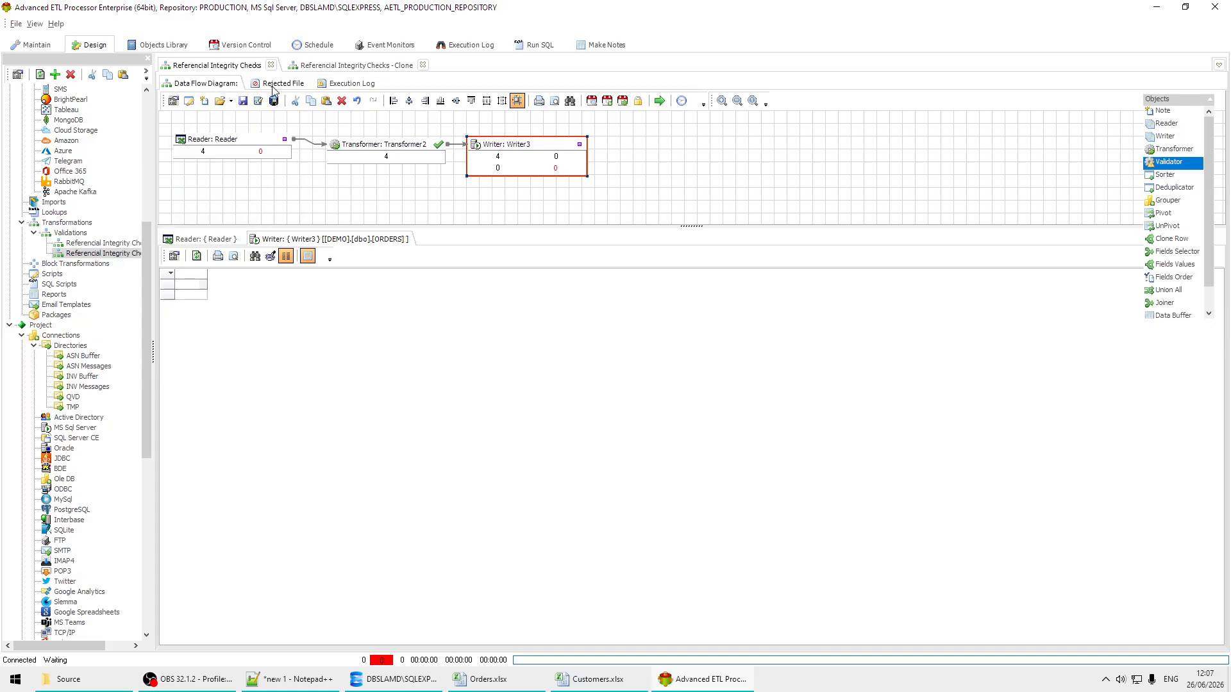
double_click(387, 150)
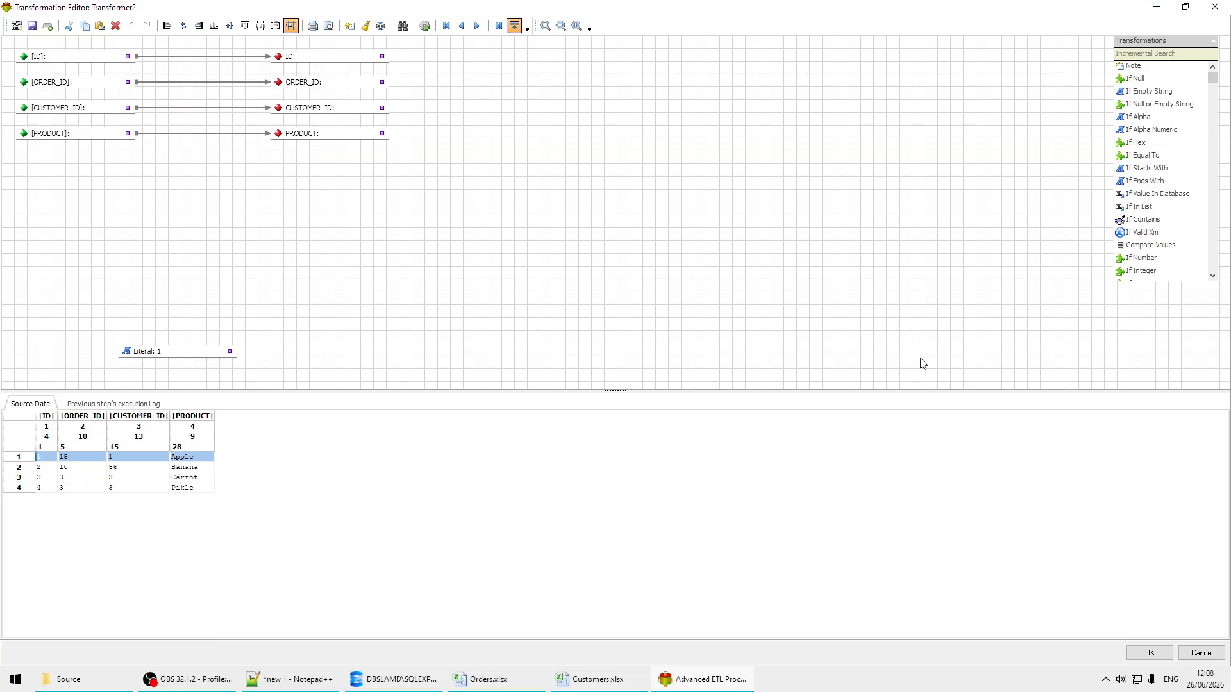
left_click(1211, 654)
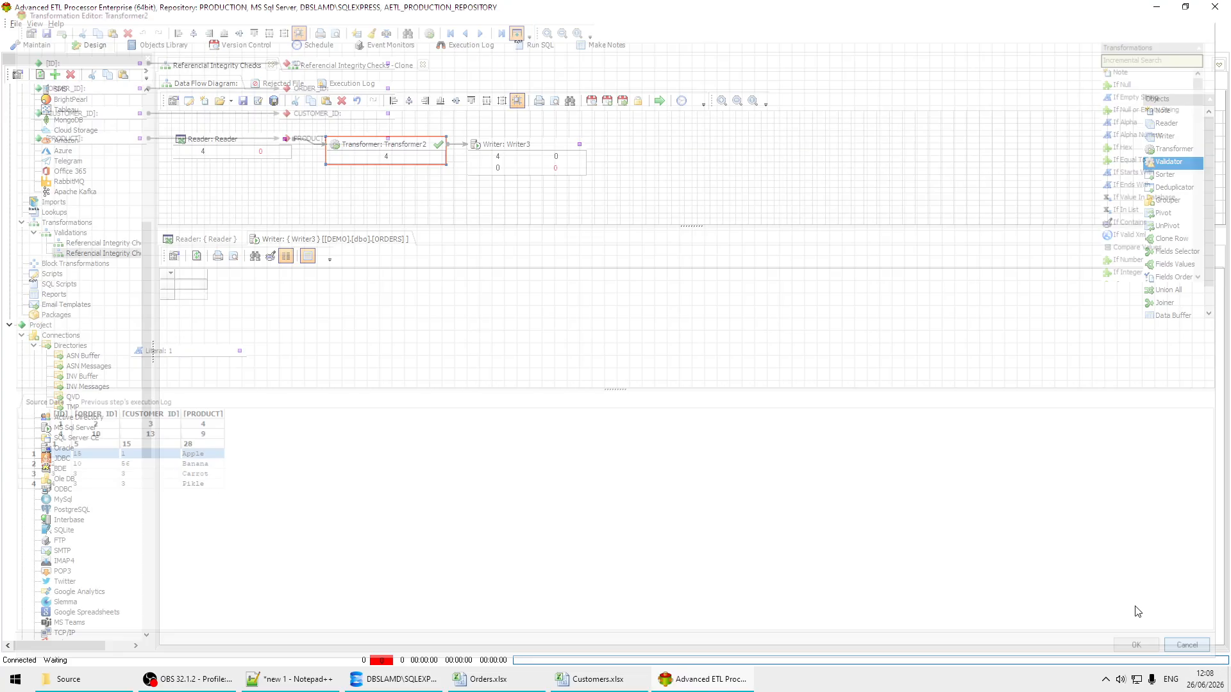
Step: Save the cloned Customers transformation and line up its Reader, Transformer2 and Writer3 in one row of the data flow
left_click(384, 66)
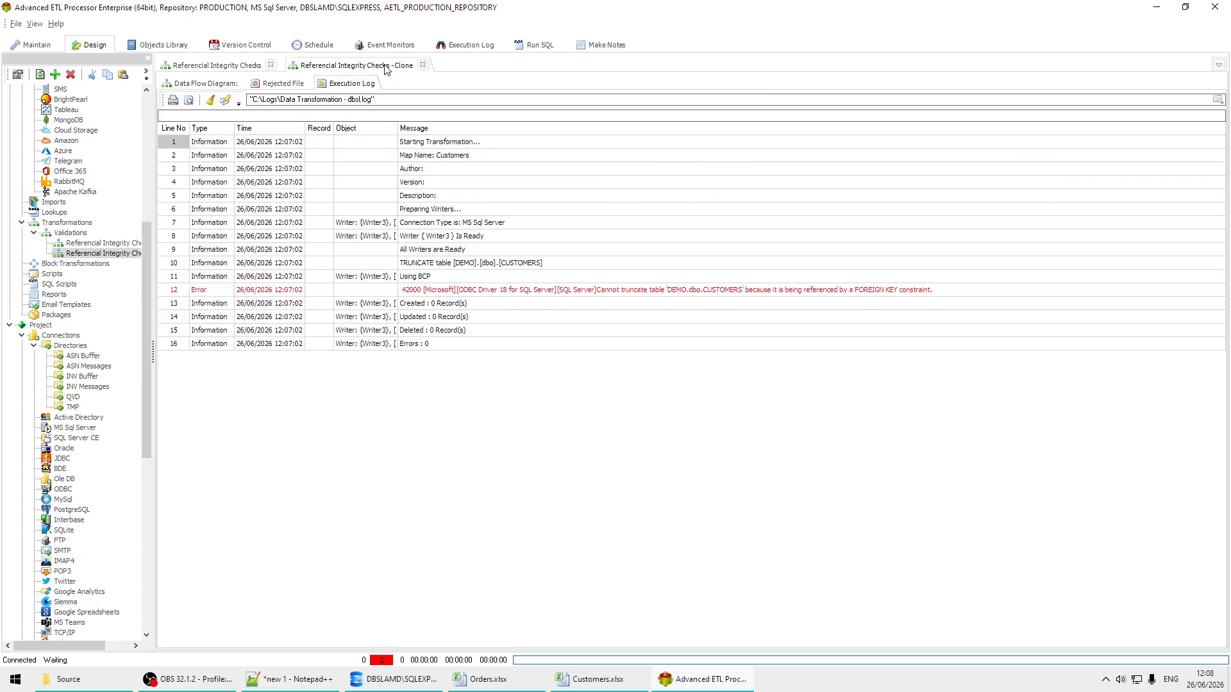
left_click(211, 88)
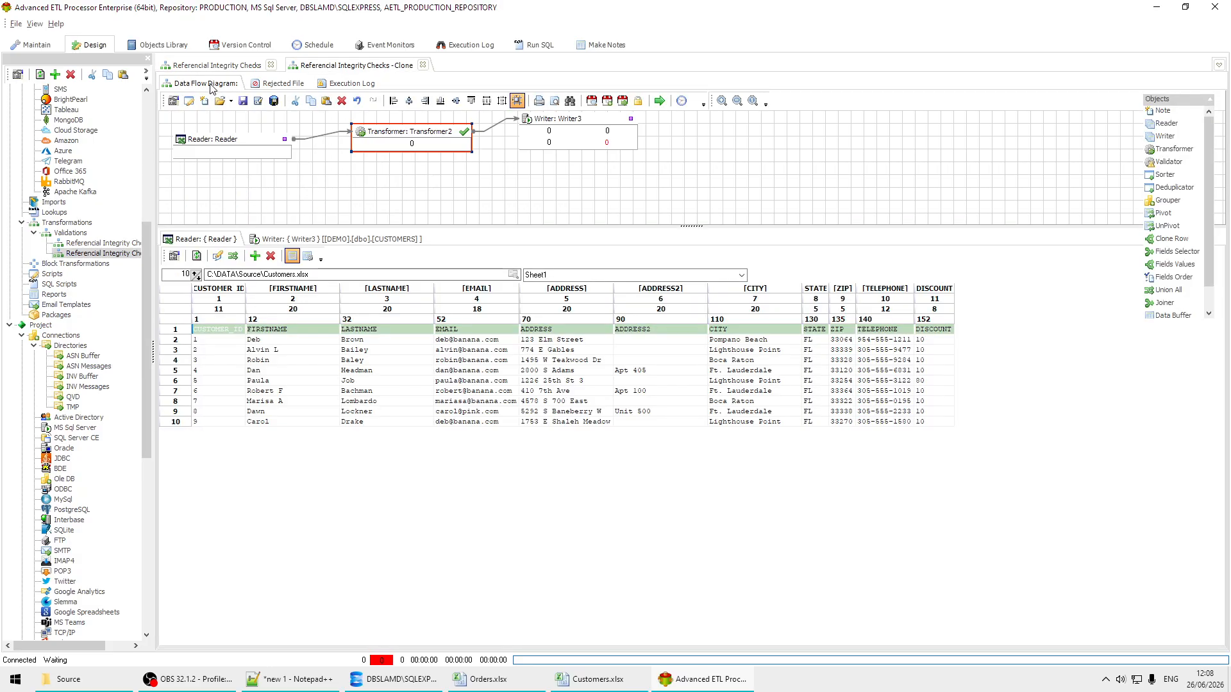
left_click(274, 98)
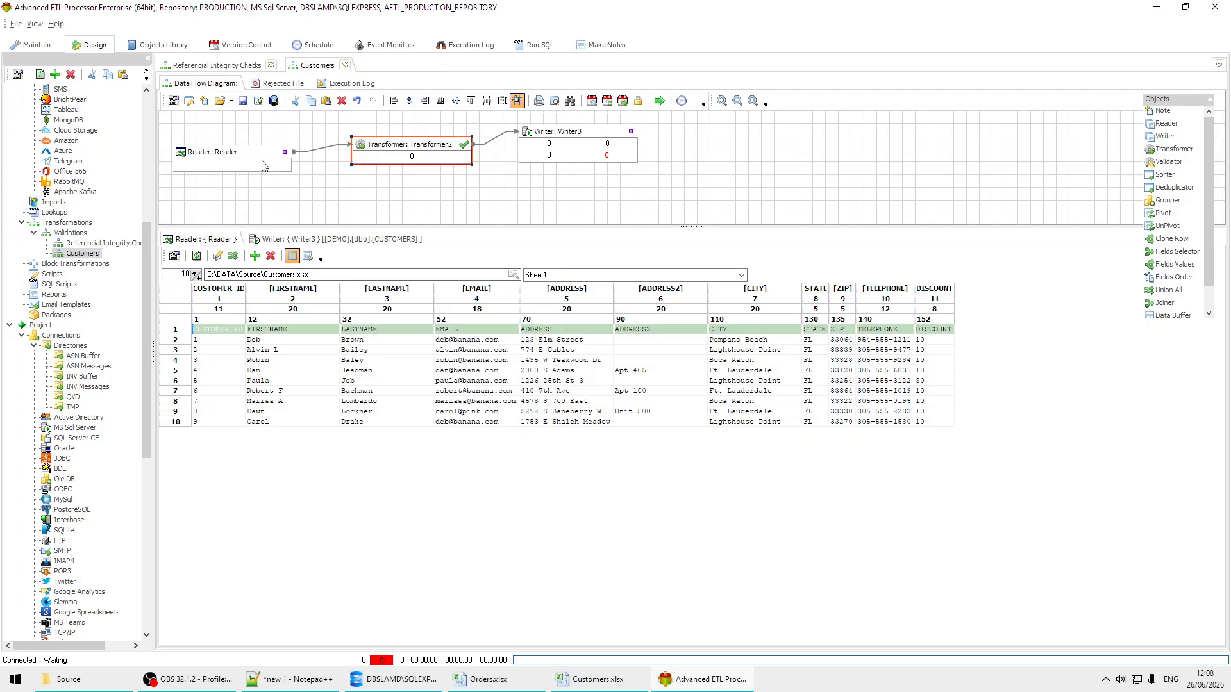
left_click_drag(272, 159, 268, 141)
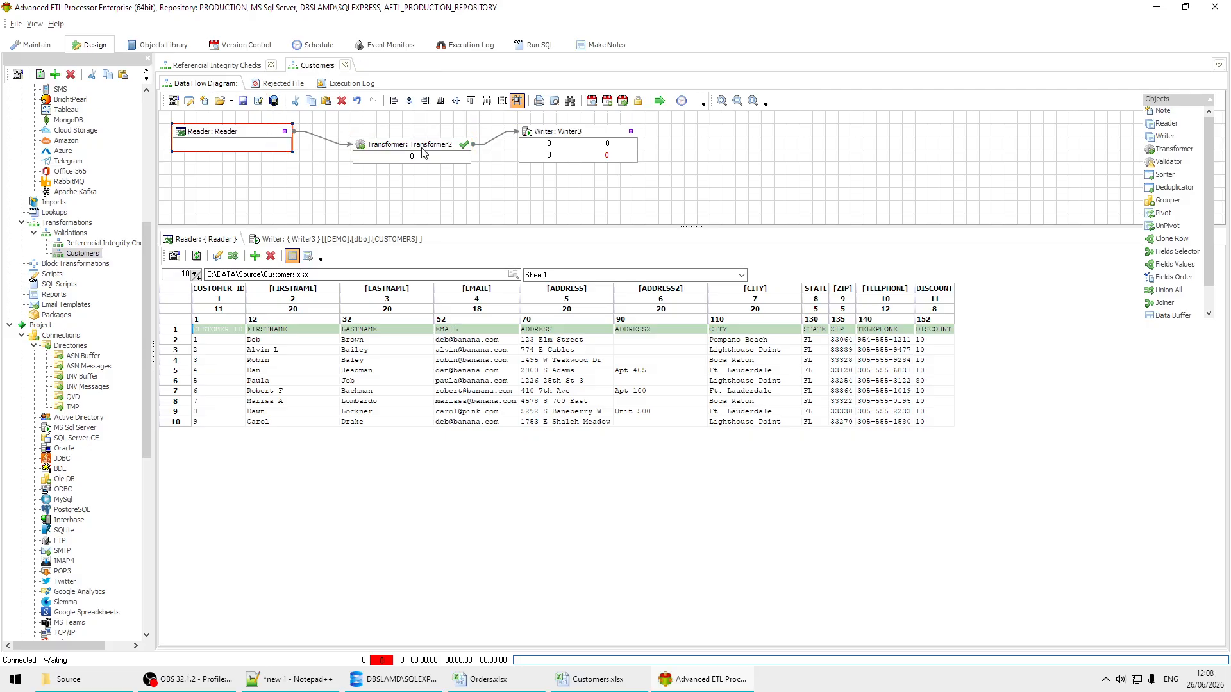
left_click_drag(422, 152, 426, 140)
left_click_drag(589, 140, 569, 138)
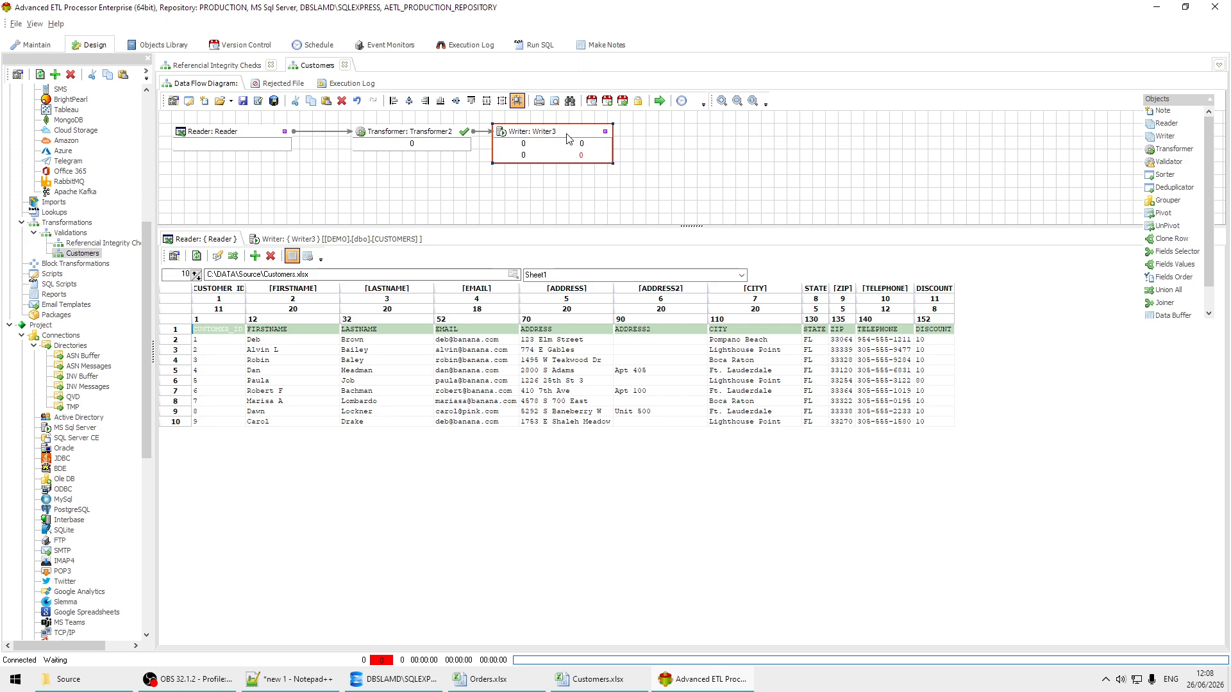
Step: Run the Customers transformation and check its execution log for errors
left_click(659, 101)
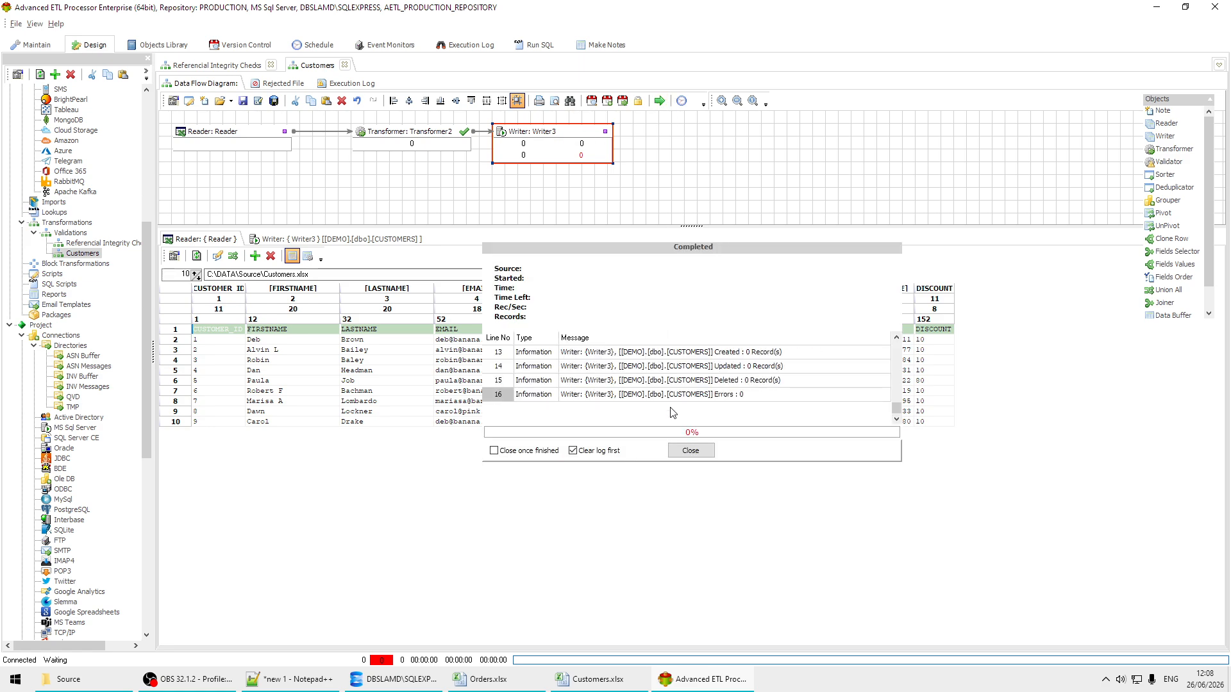
left_click(699, 450)
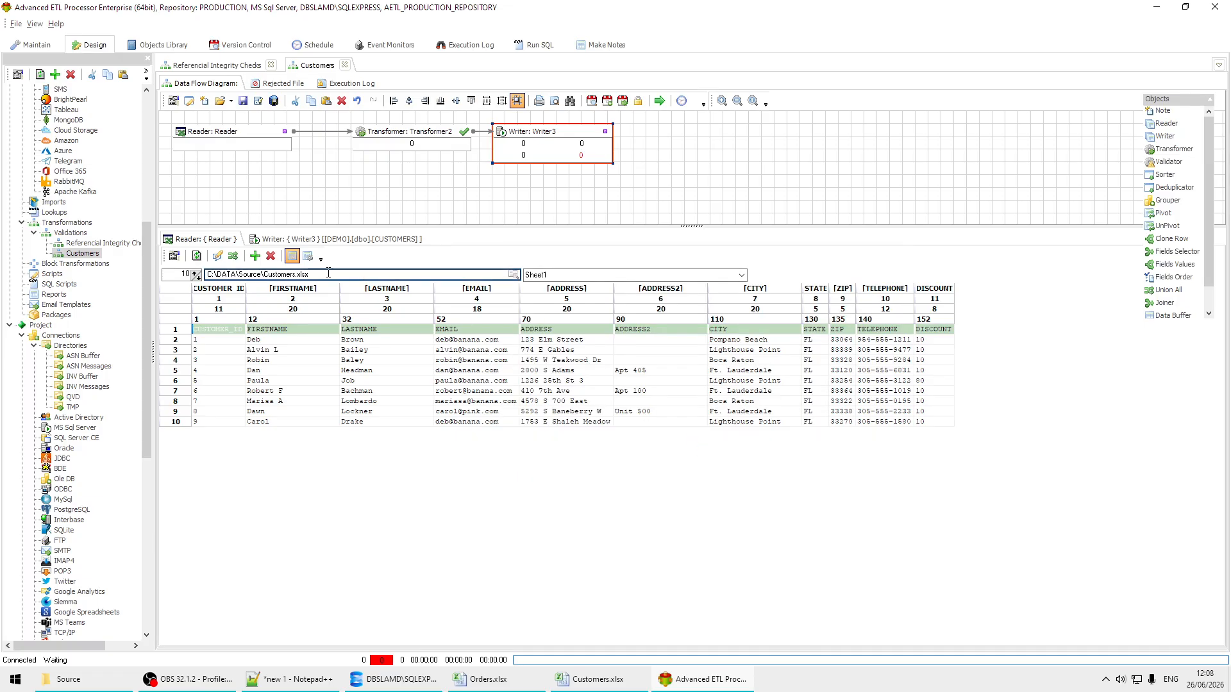
left_click(353, 84)
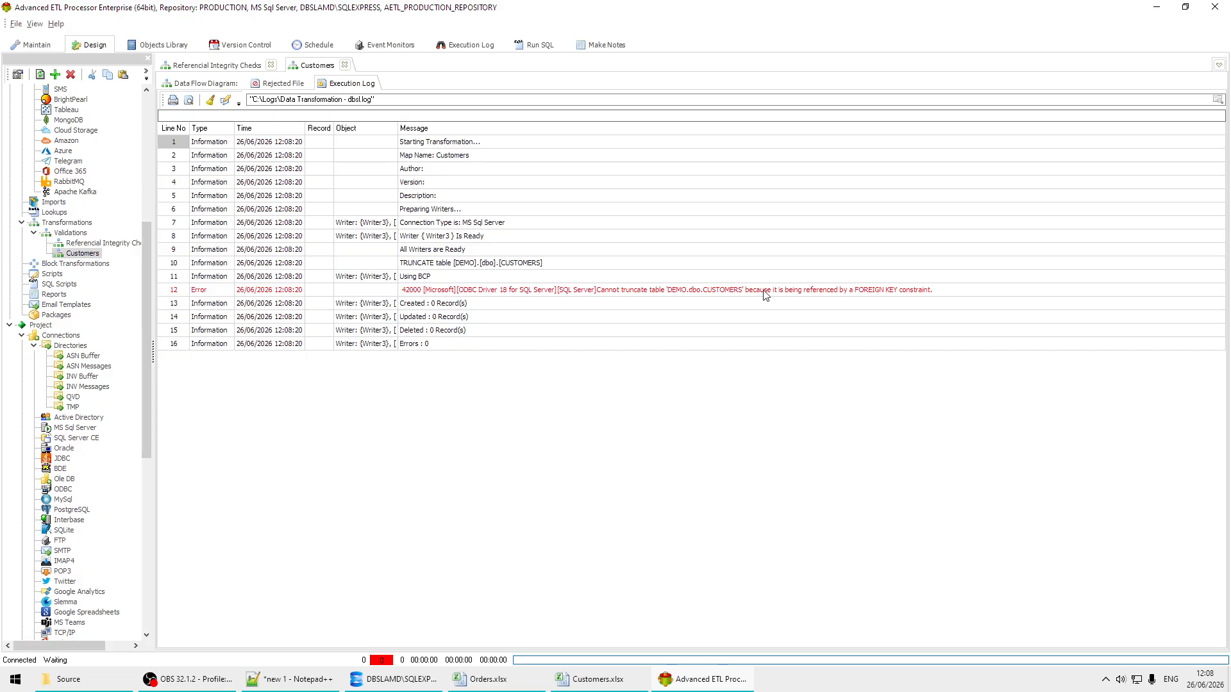
left_click(204, 83)
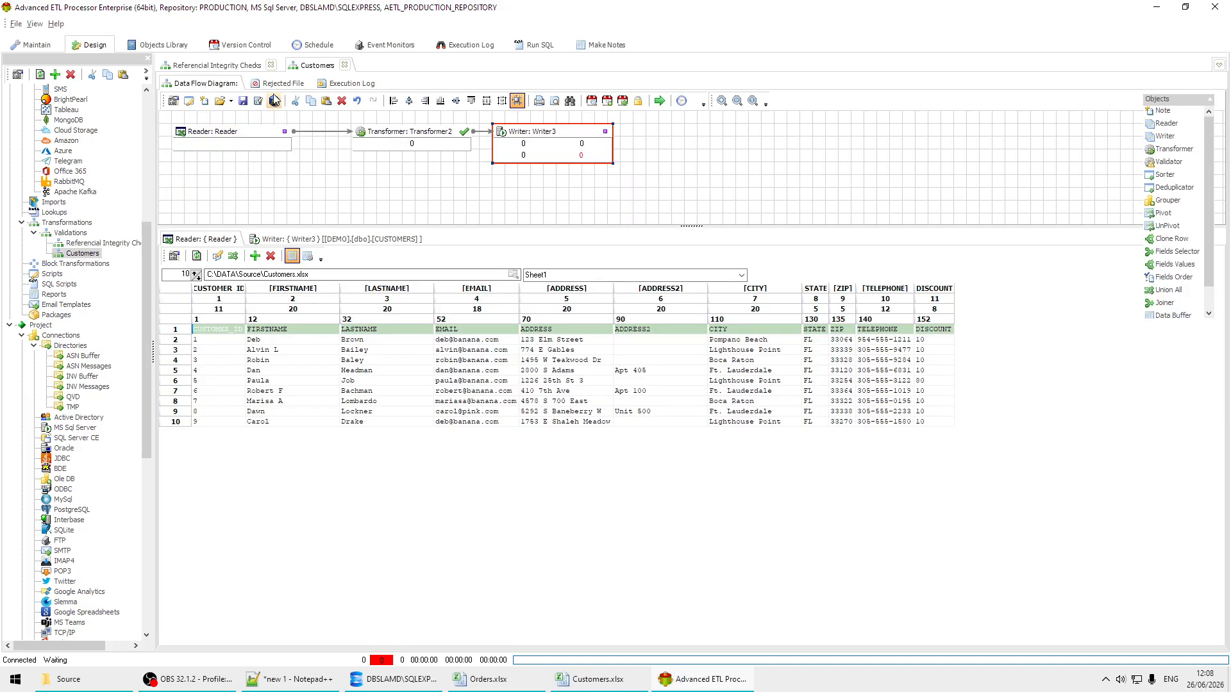
Step: Delete the TRUNCATE statement for CUSTOMERS from Writer3's before-load SQL and run the Customers transformation
right_click(562, 135)
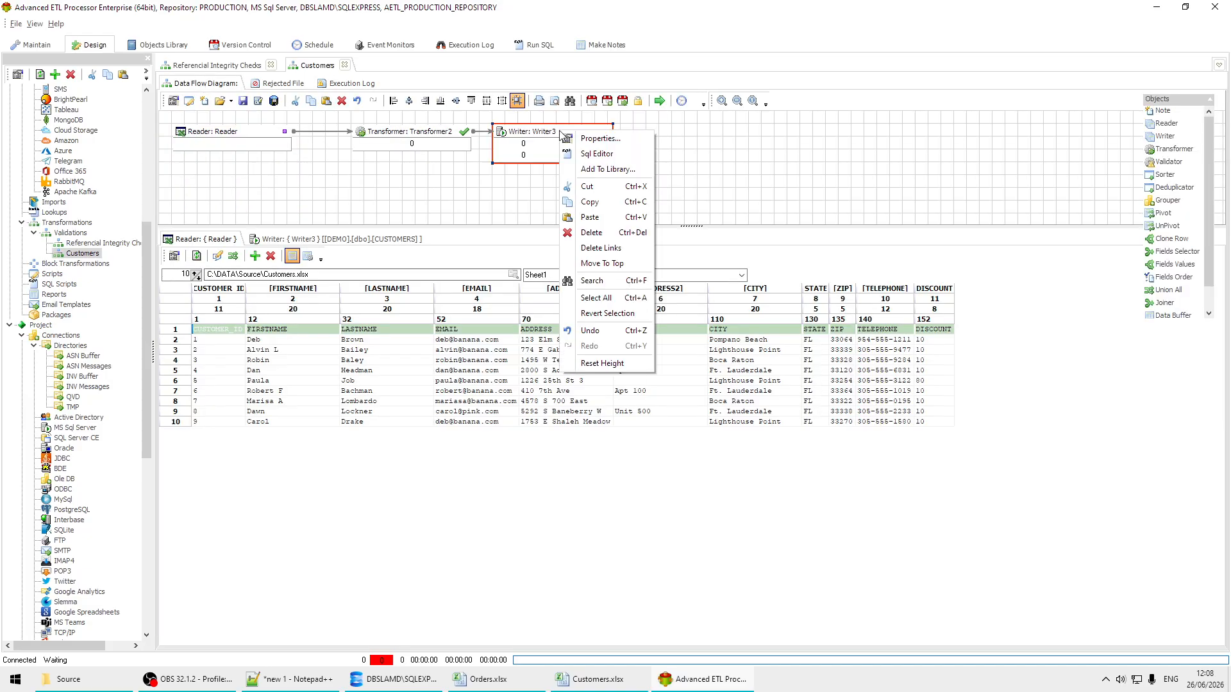
left_click(596, 154)
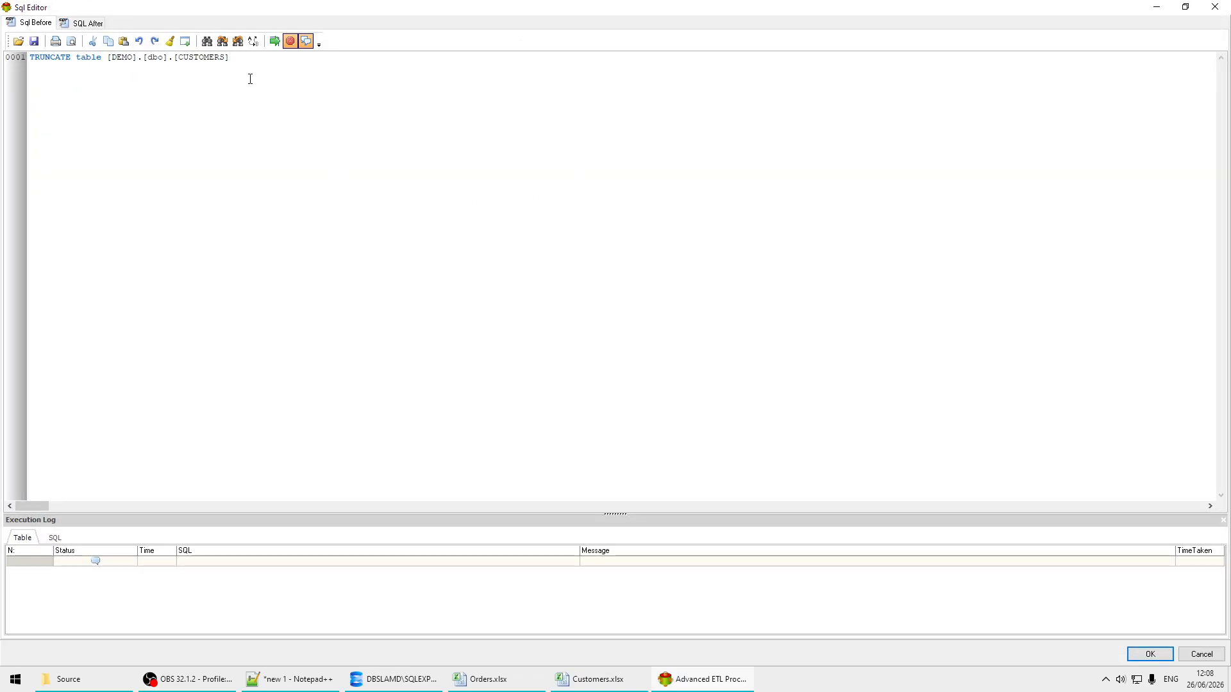
left_click_drag(247, 59, 8, 57)
key("Delete")
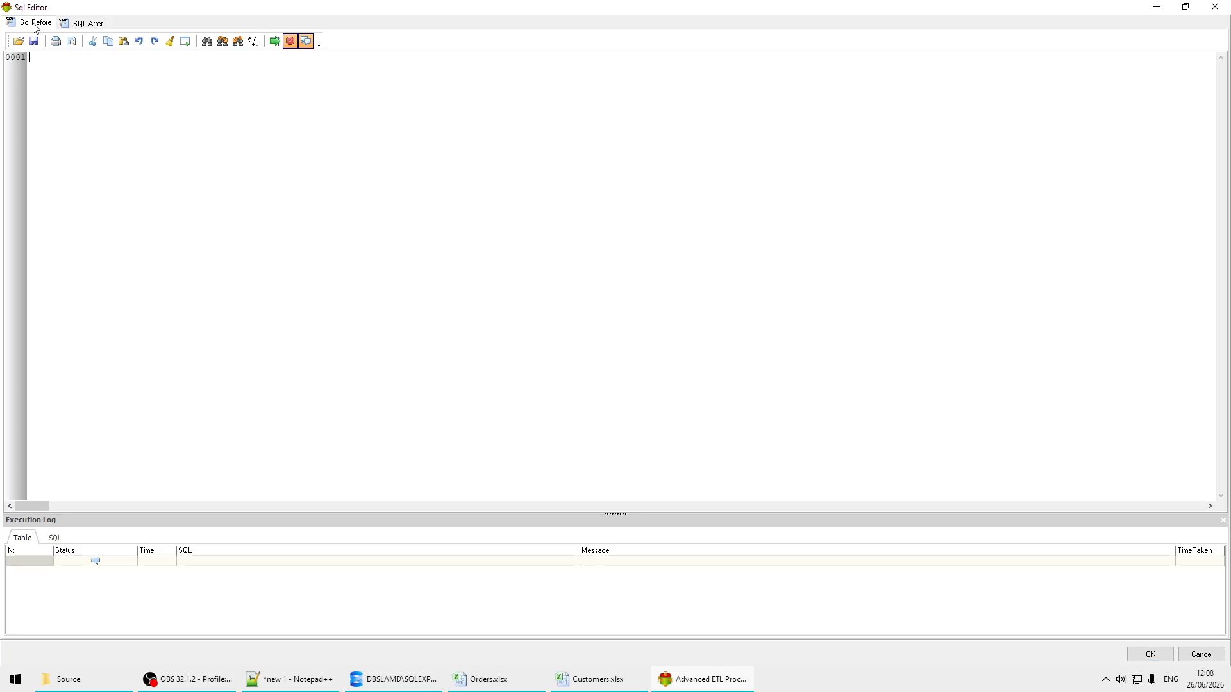
left_click(1151, 660)
left_click(660, 101)
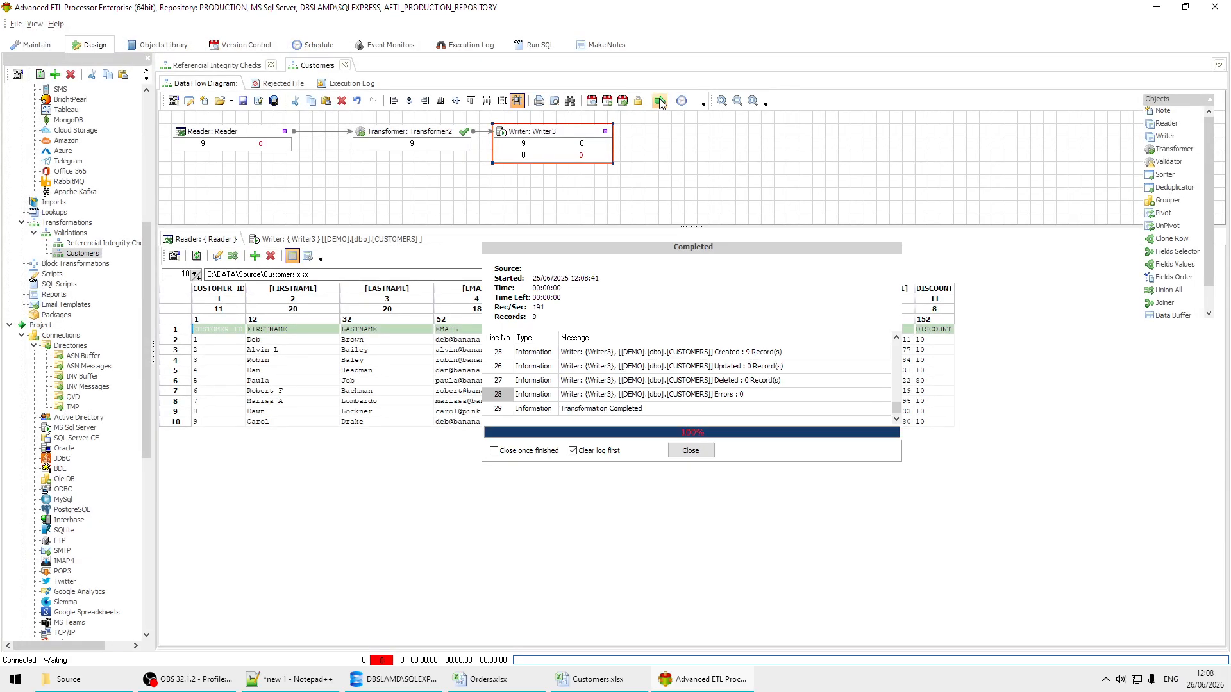
left_click(703, 453)
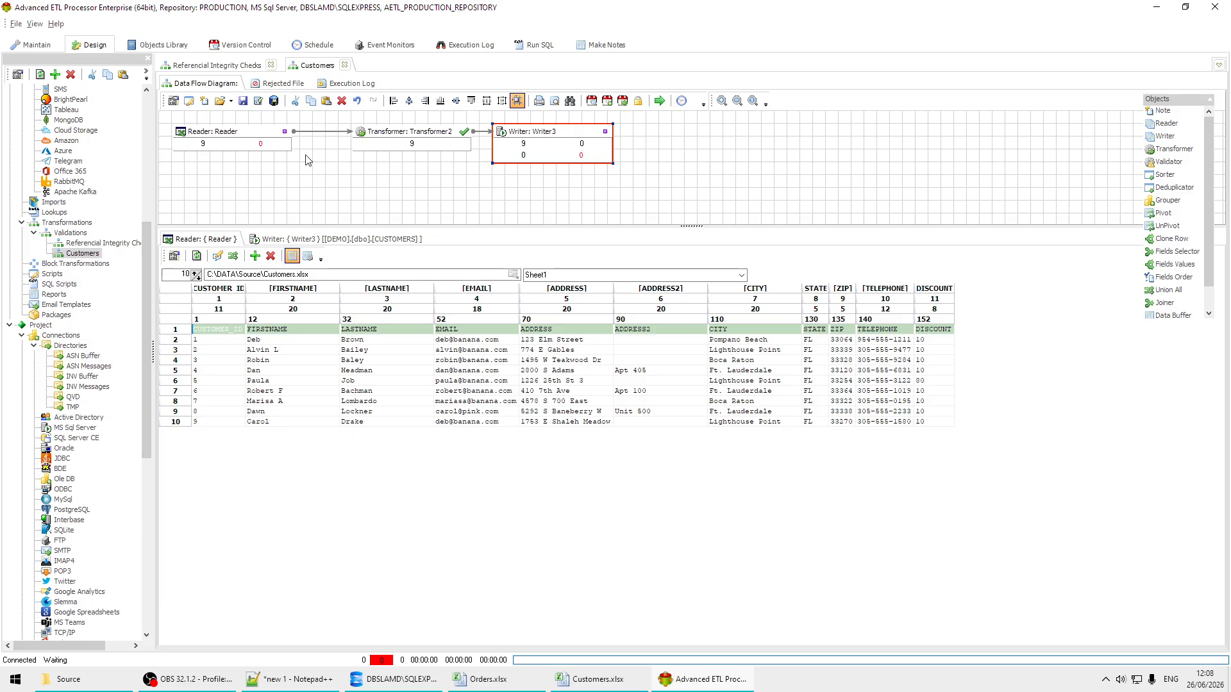
Step: Undo the repositioning of Transformer2 and Writer3 in Referential Integrity Checks, and display the Reader's Orders.xlsx data preview
left_click(225, 65)
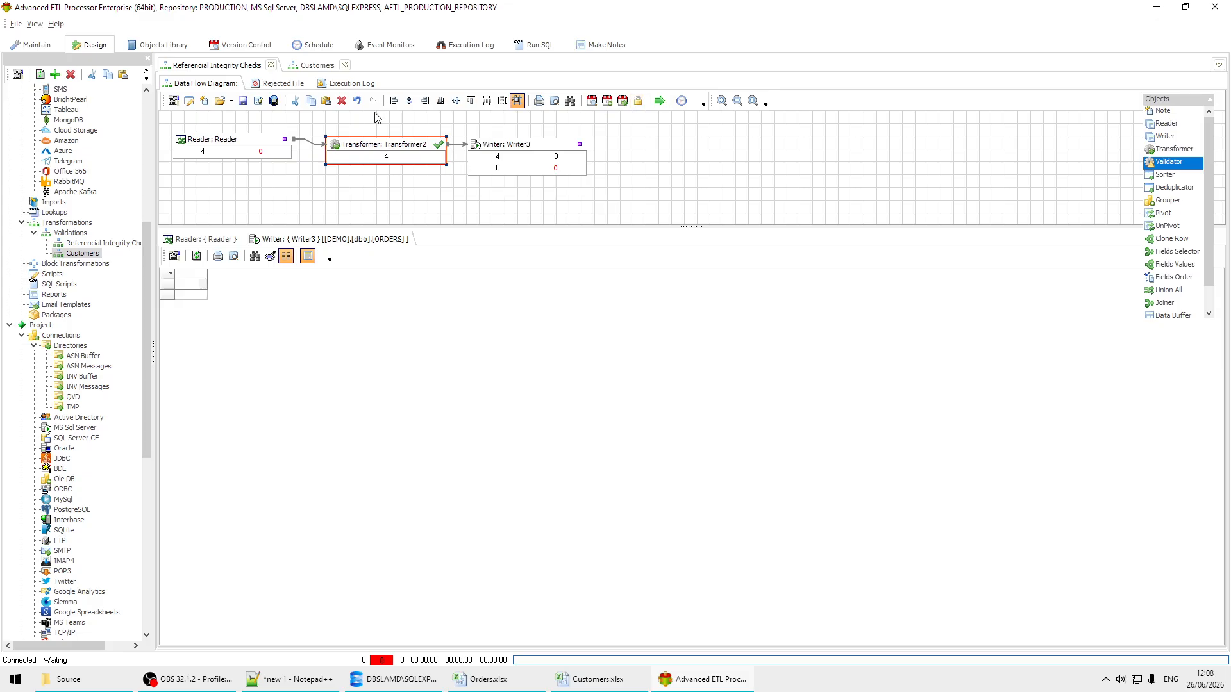
left_click(357, 101)
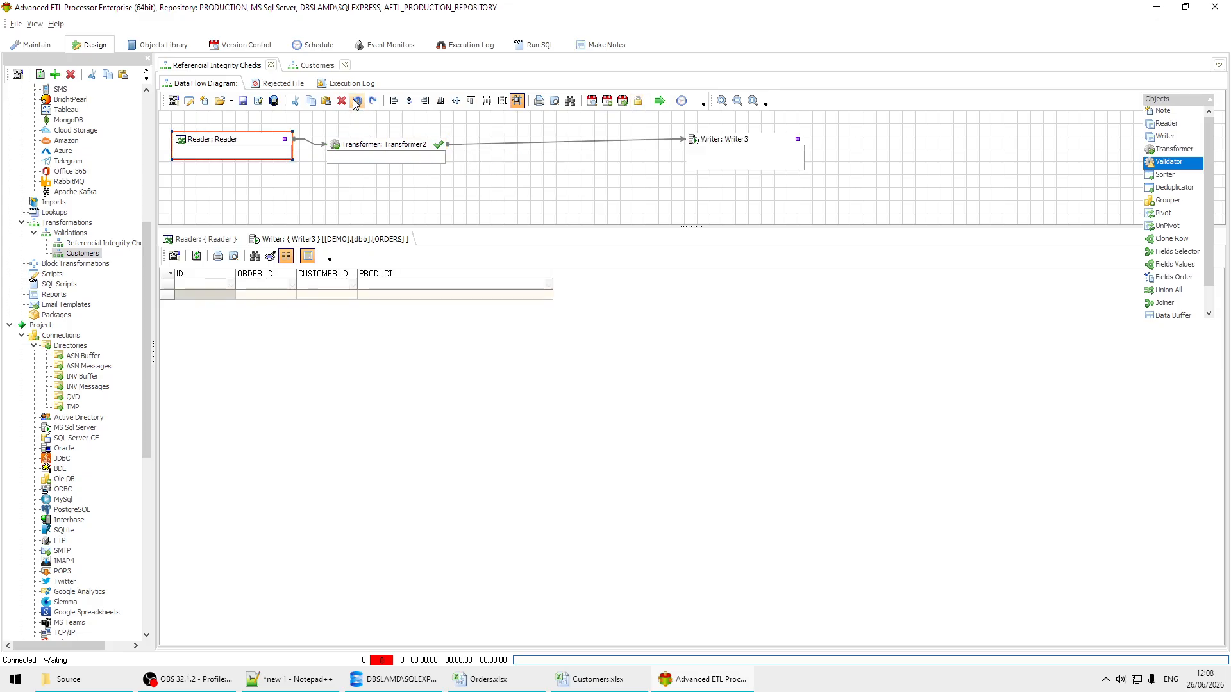
left_click(356, 101)
left_click(356, 103)
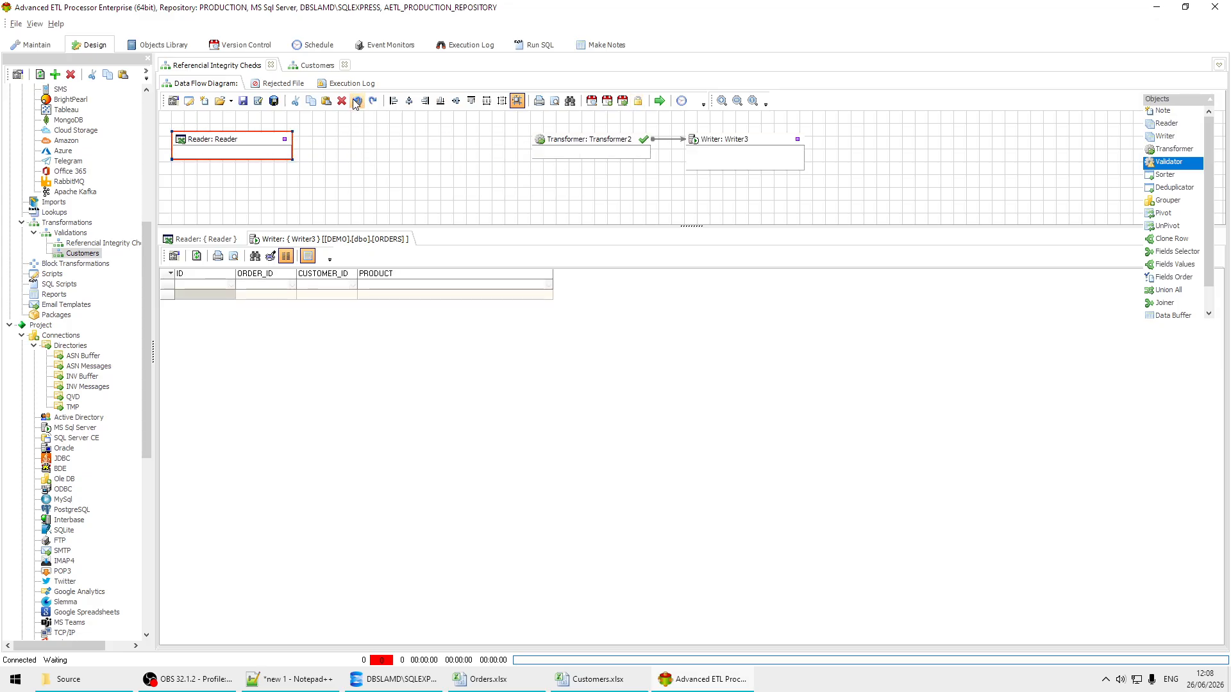
left_click(373, 101)
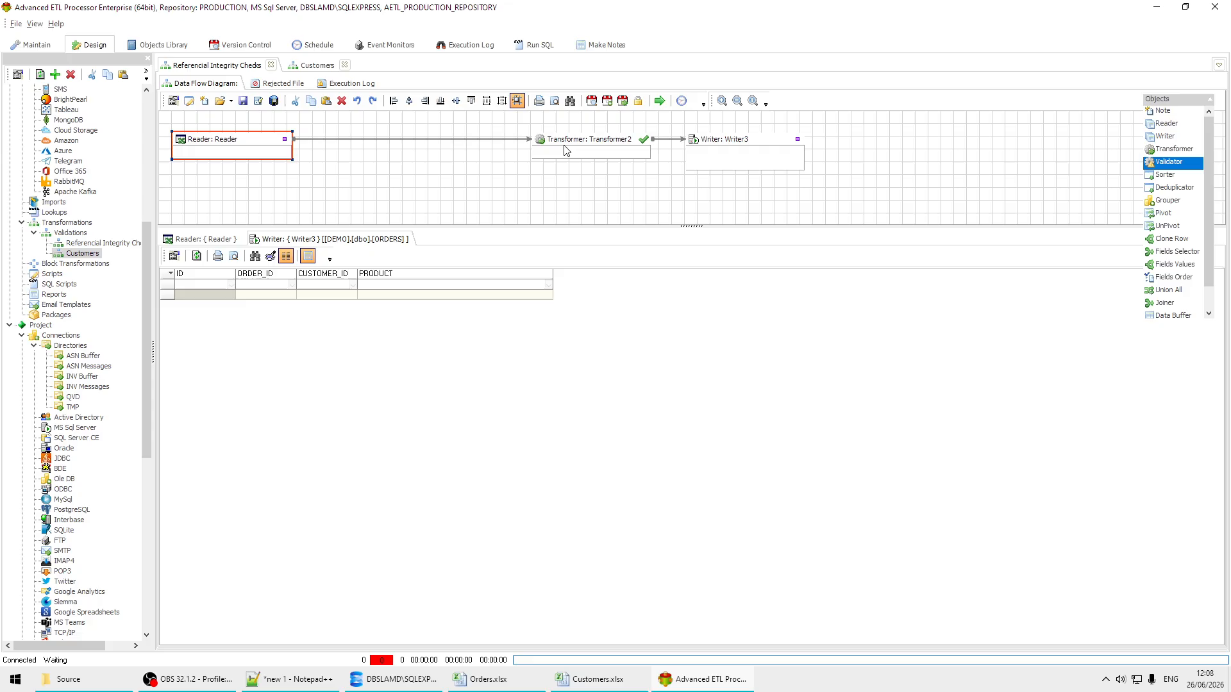
left_click(206, 241)
left_click(304, 361)
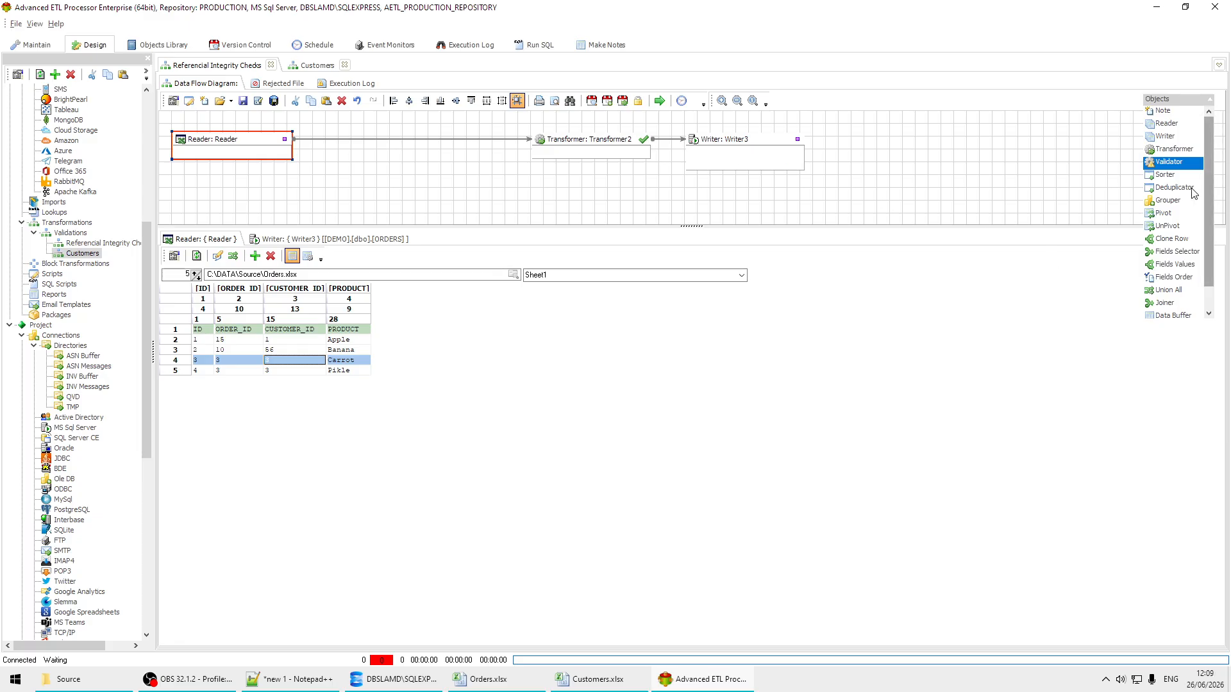
Step: Try to revert Referential Integrity Checks to version 7, and undo the reversion
left_click(623, 101)
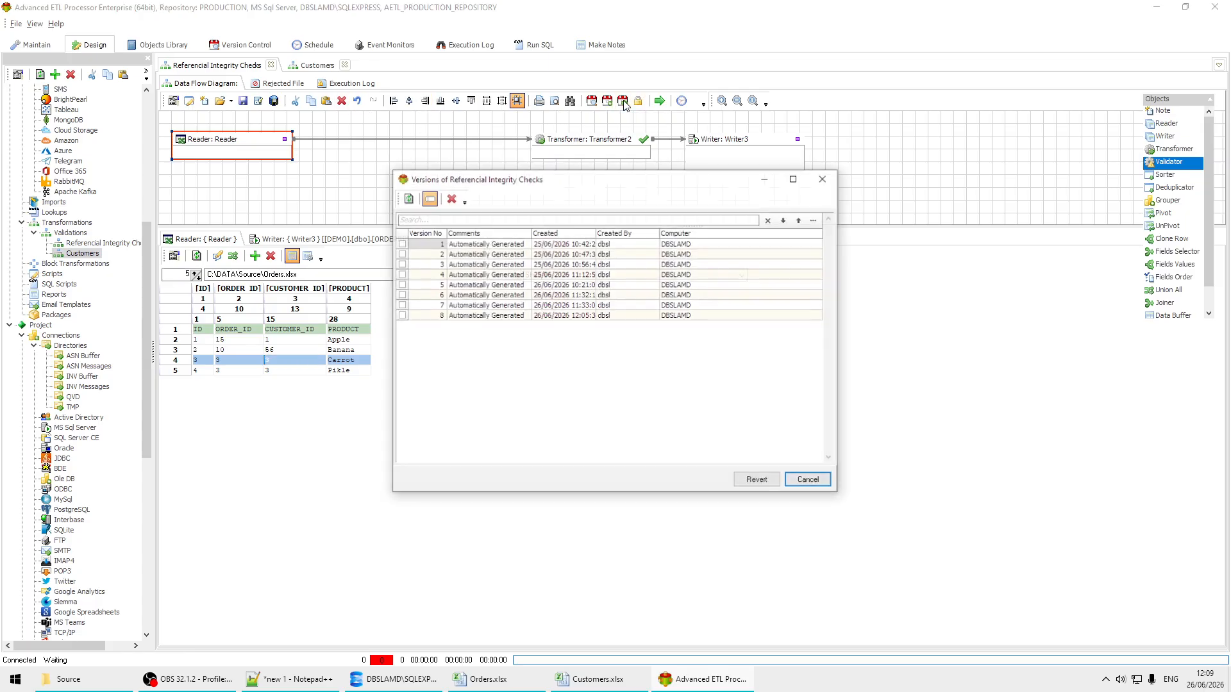
left_click(572, 306)
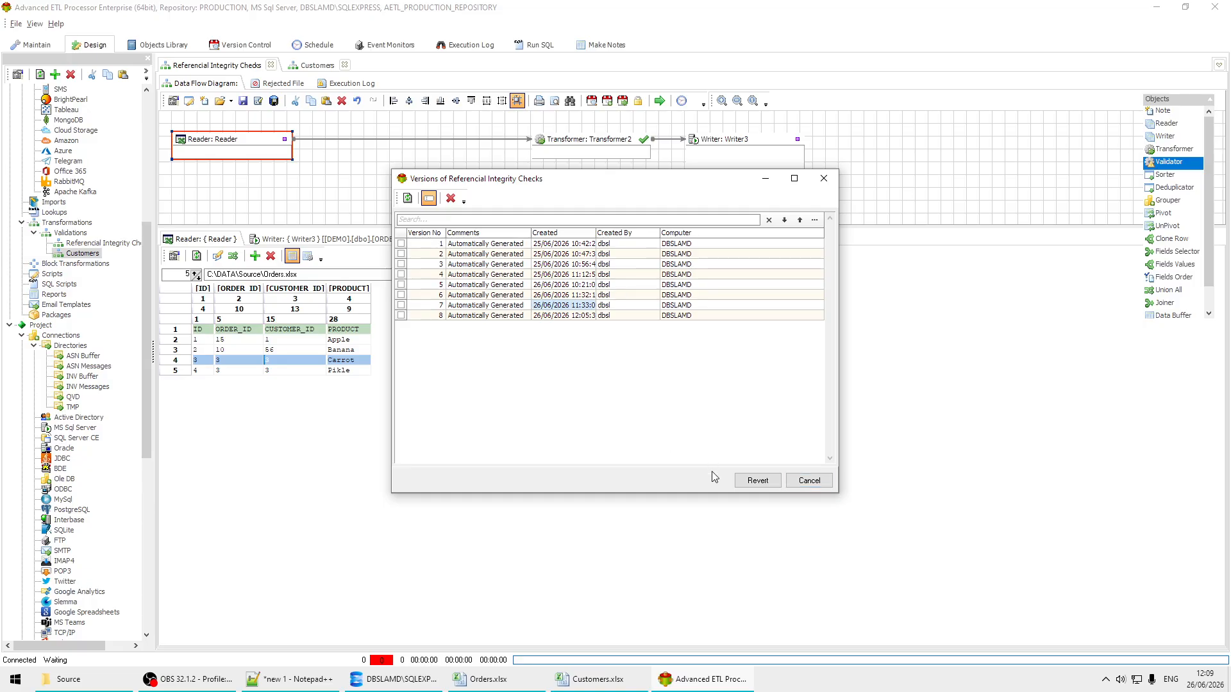
left_click(757, 481)
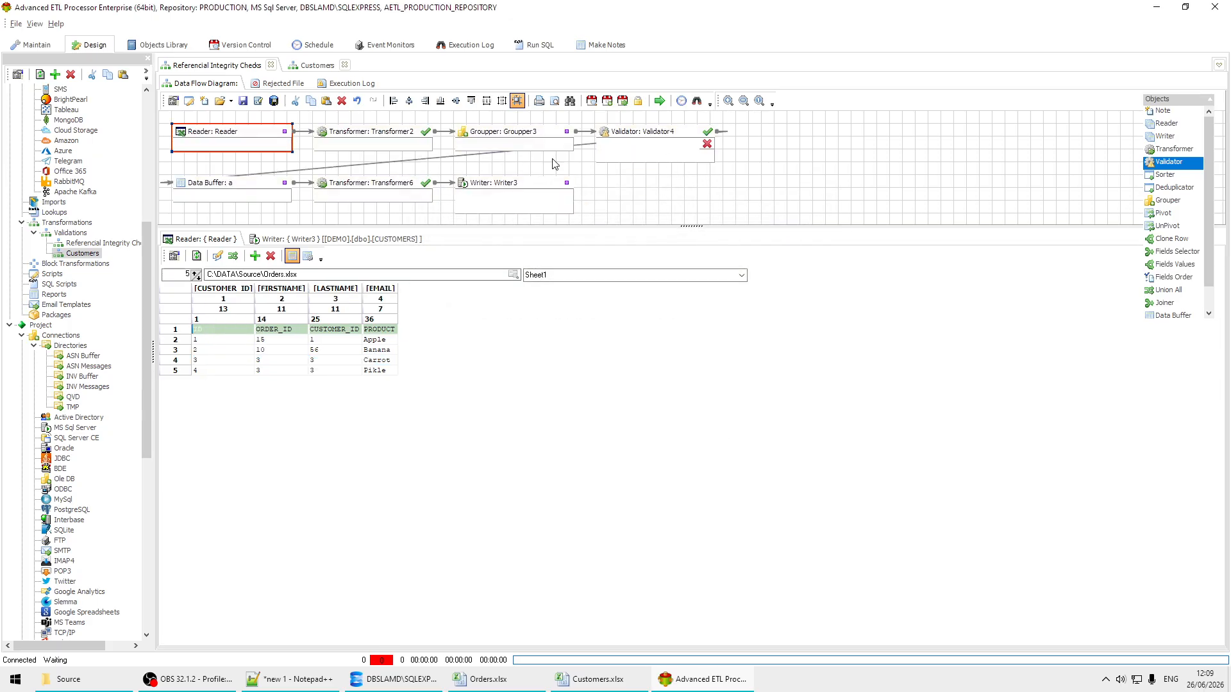
left_click(357, 101)
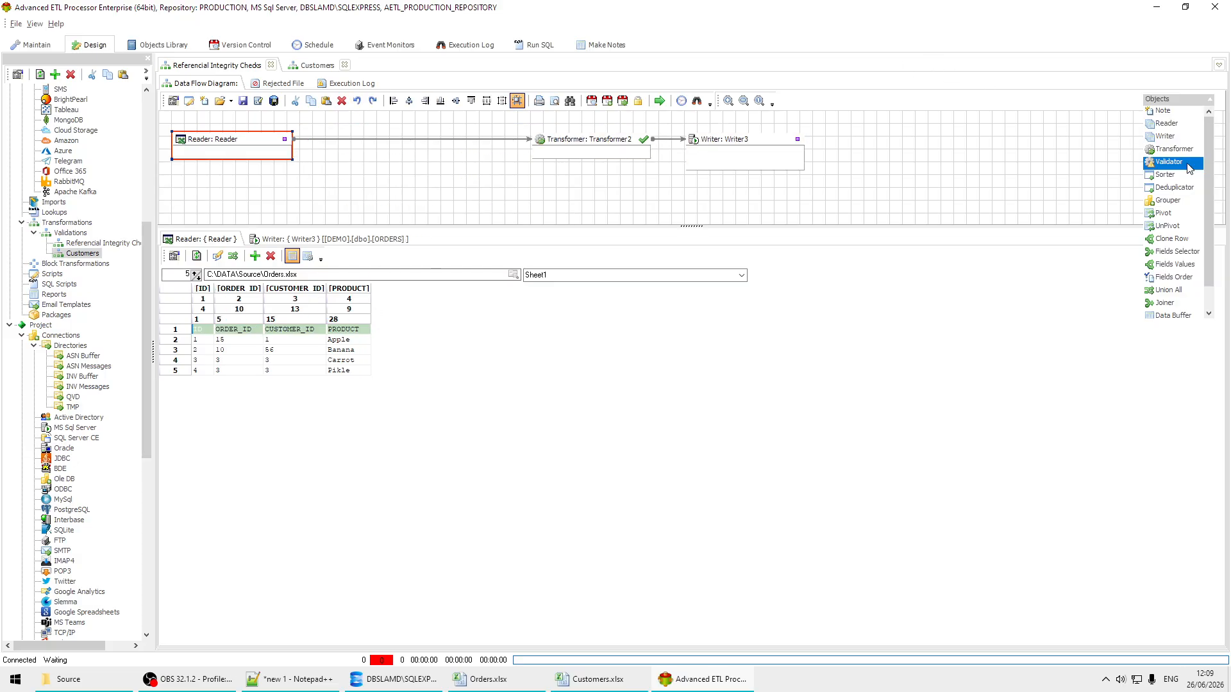
Step: Insert a Validator between the Reader and Transformer2, linking it to both, and line up Transformer2 and Writer3 beside it
left_click_drag(1189, 168, 321, 125)
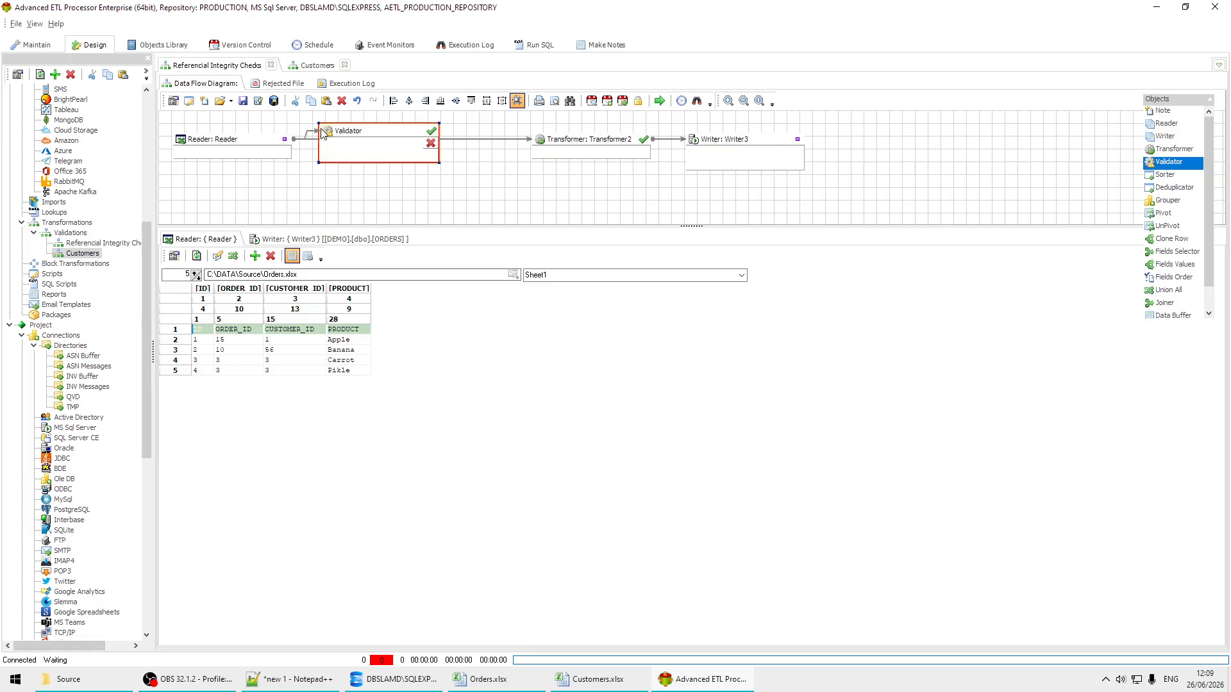
left_click_drag(545, 150, 543, 149)
left_click_drag(391, 132, 429, 142)
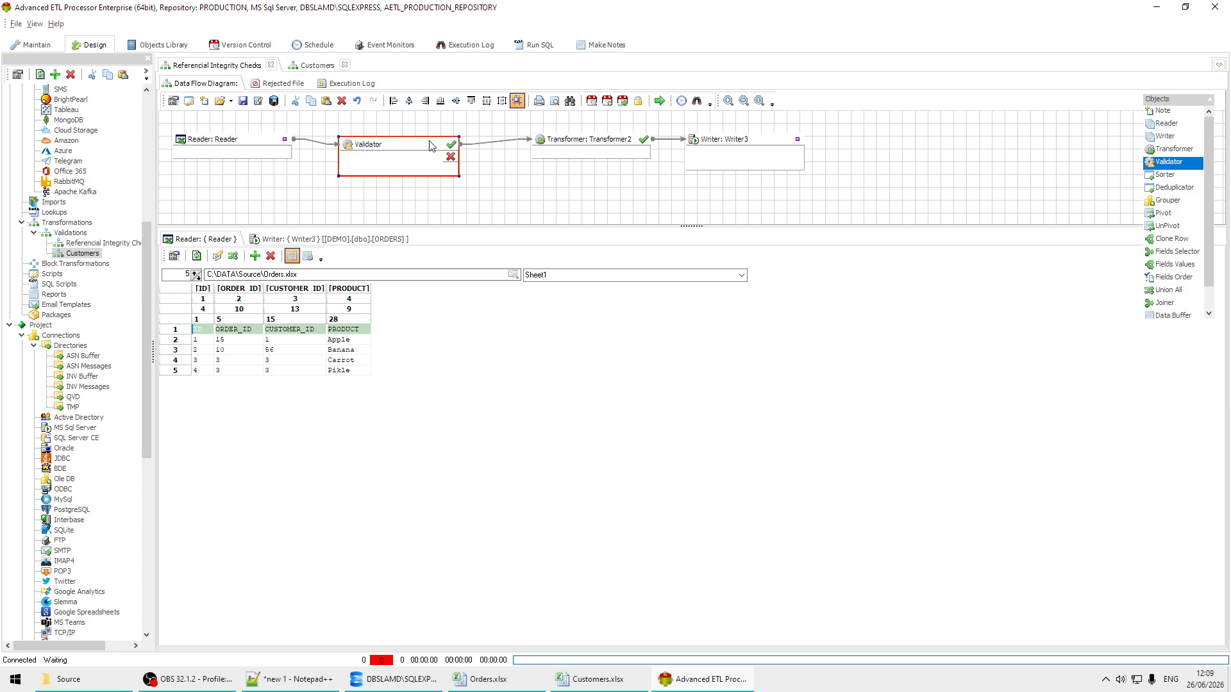
left_click_drag(591, 138, 553, 143)
left_click_drag(759, 142, 709, 148)
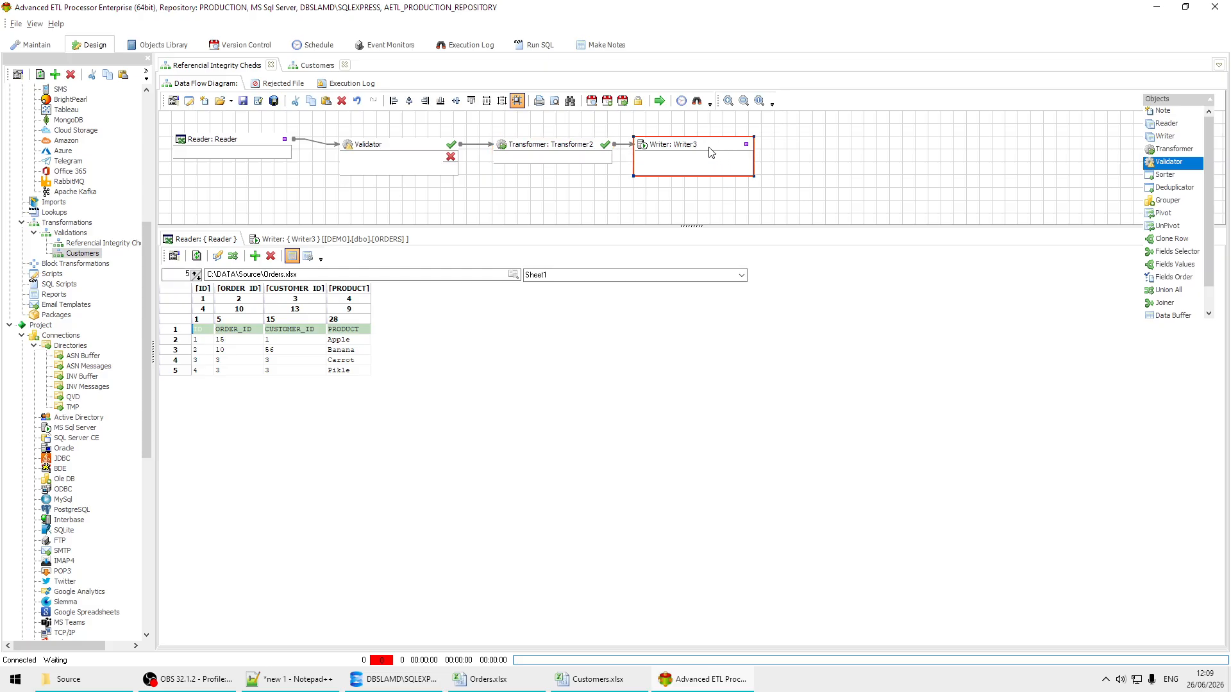
Step: Open the new Validator and auto-map its source fields to the target fields by matching field names
double_click(395, 166)
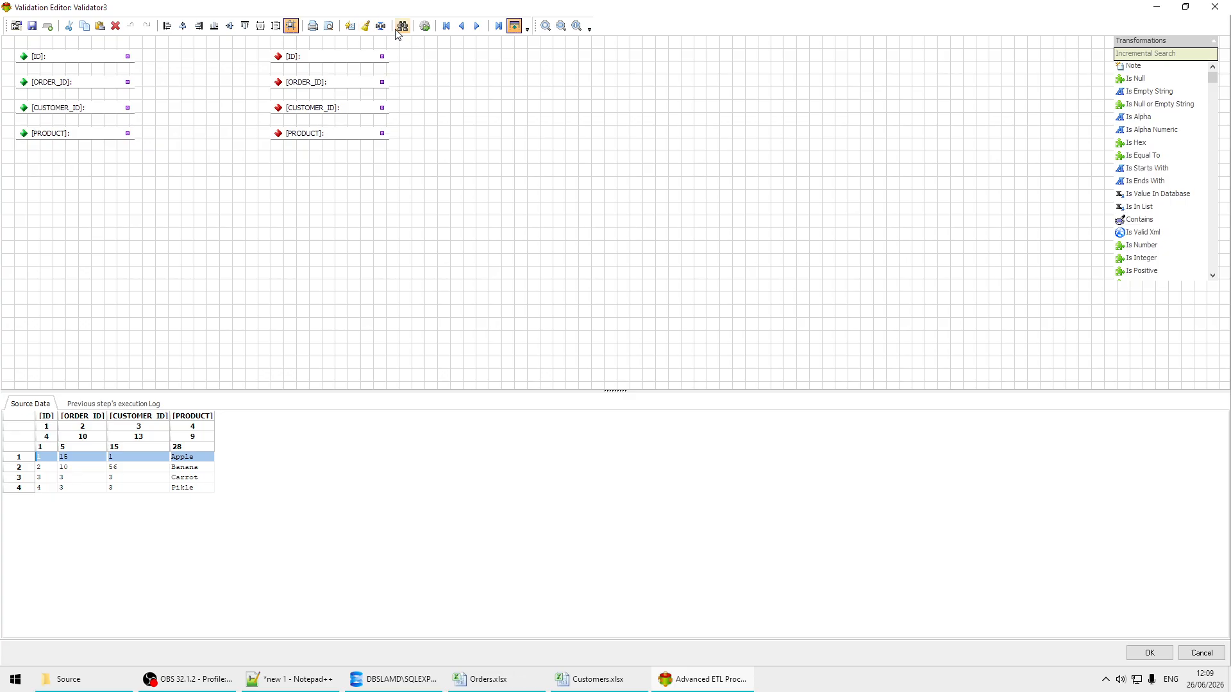
left_click(350, 26)
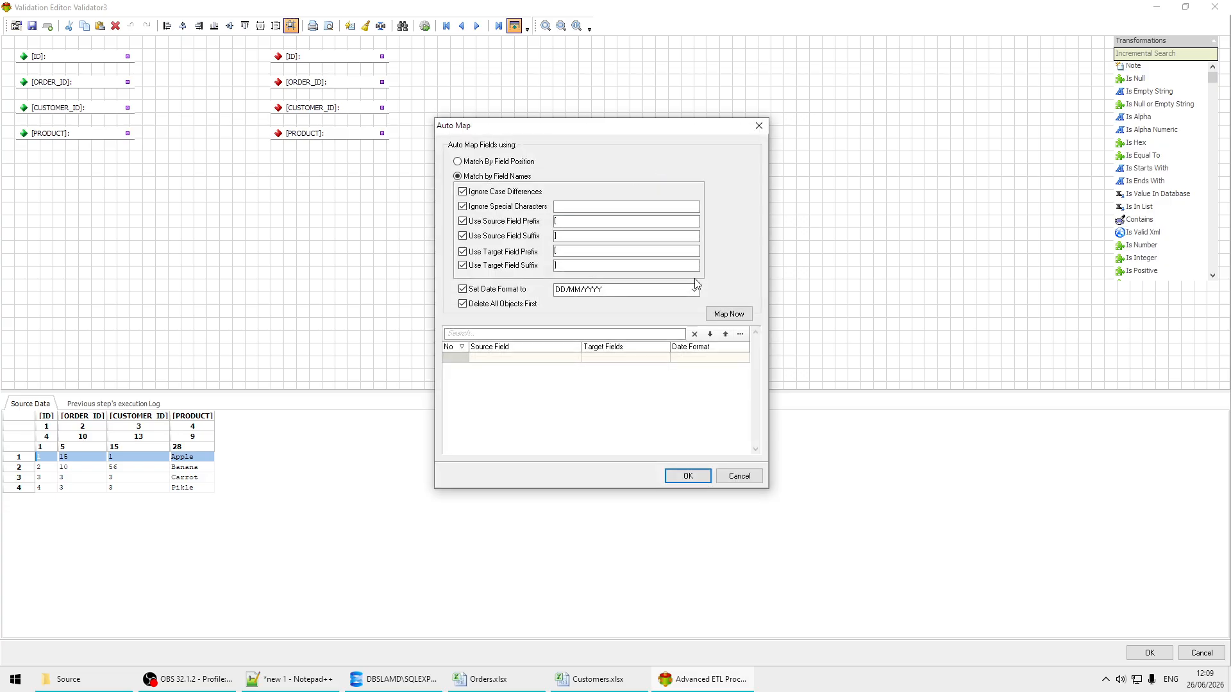
left_click(729, 313)
left_click(687, 476)
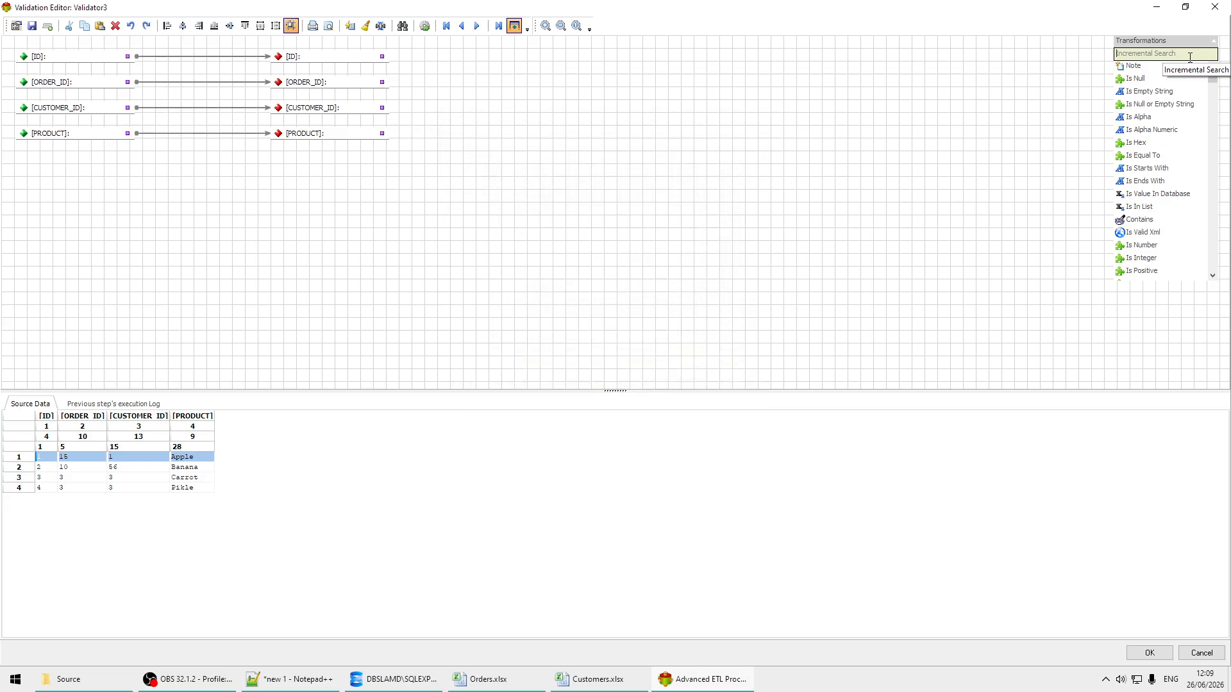
Step: Insert an Is In List check between the source and target CUSTOMER_ID fields, linking it to both
type("is")
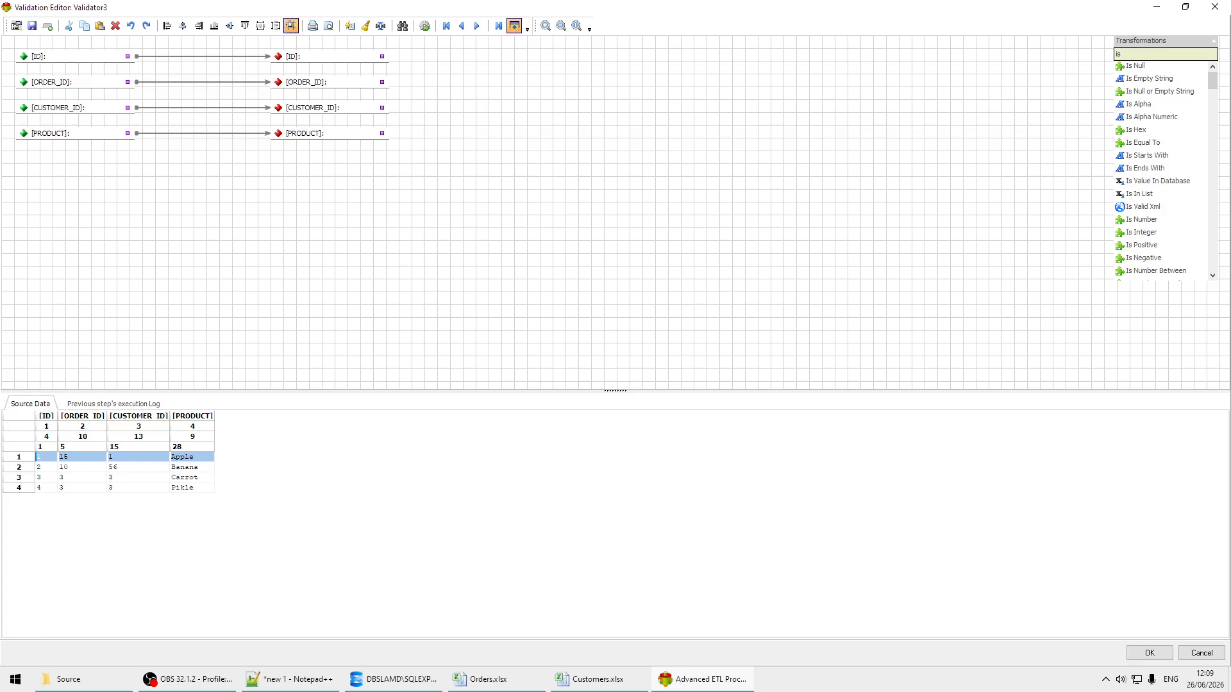
type(" in")
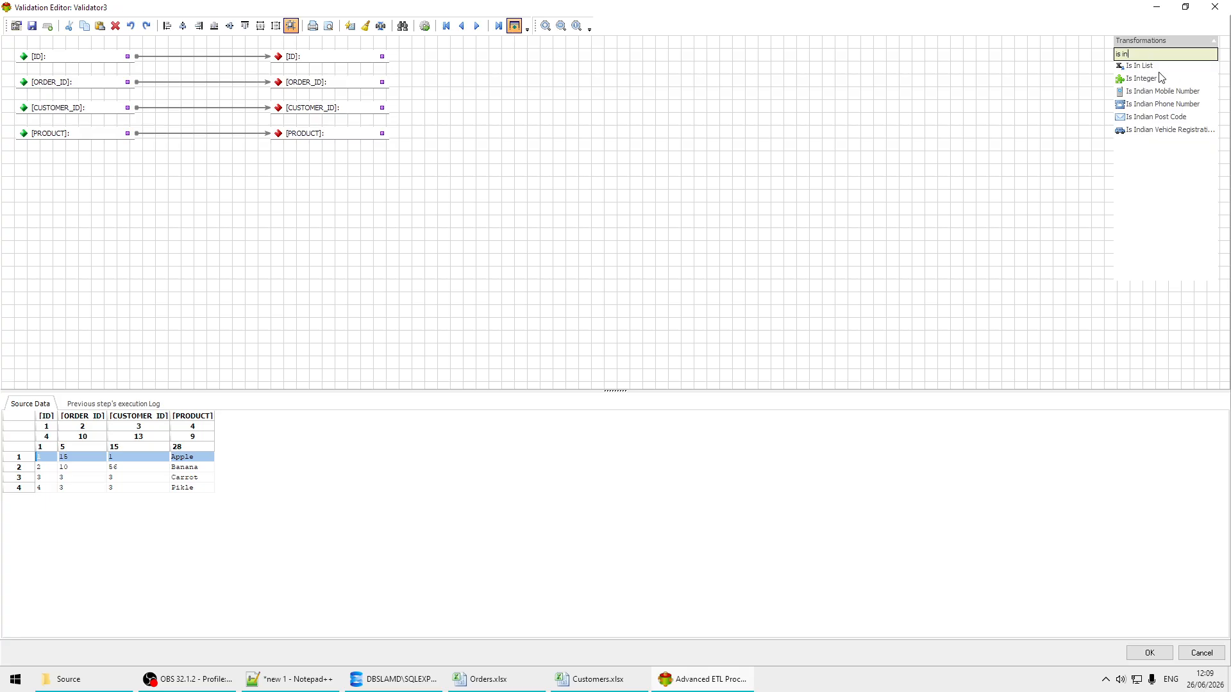
left_click_drag(1148, 68, 1147, 71)
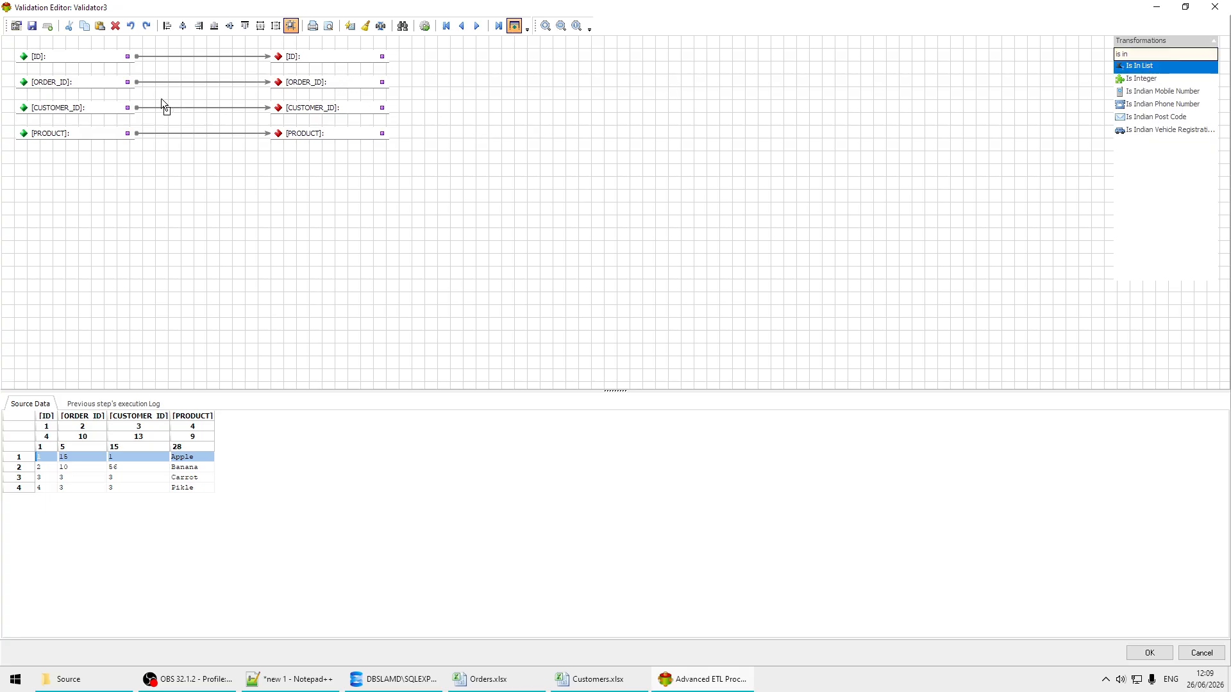
left_click_drag(160, 98, 161, 102)
left_click_drag(338, 115, 472, 118)
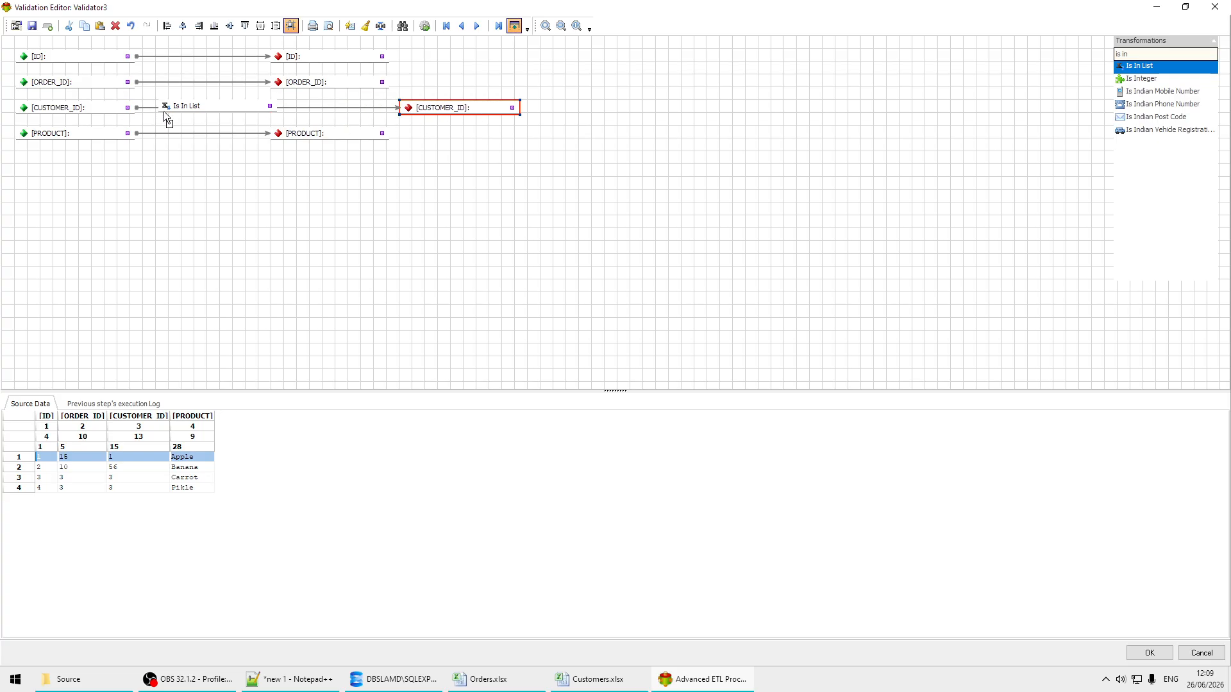
left_click_drag(164, 112, 166, 106)
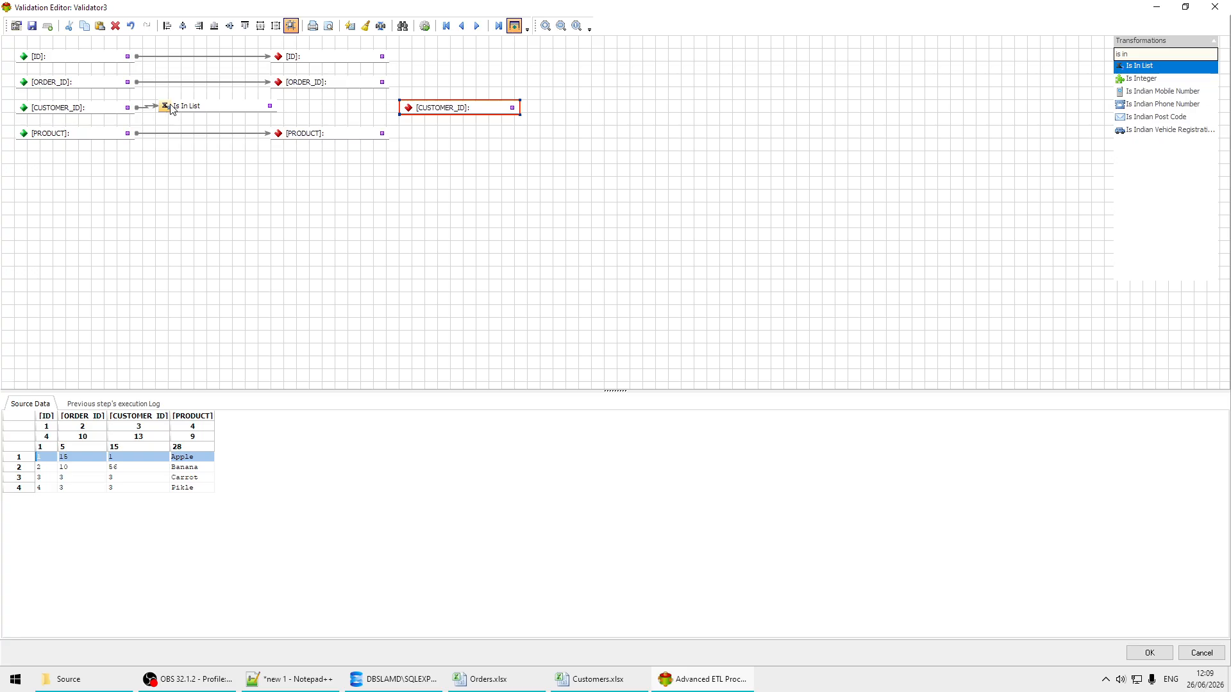
left_click_drag(270, 106, 389, 118)
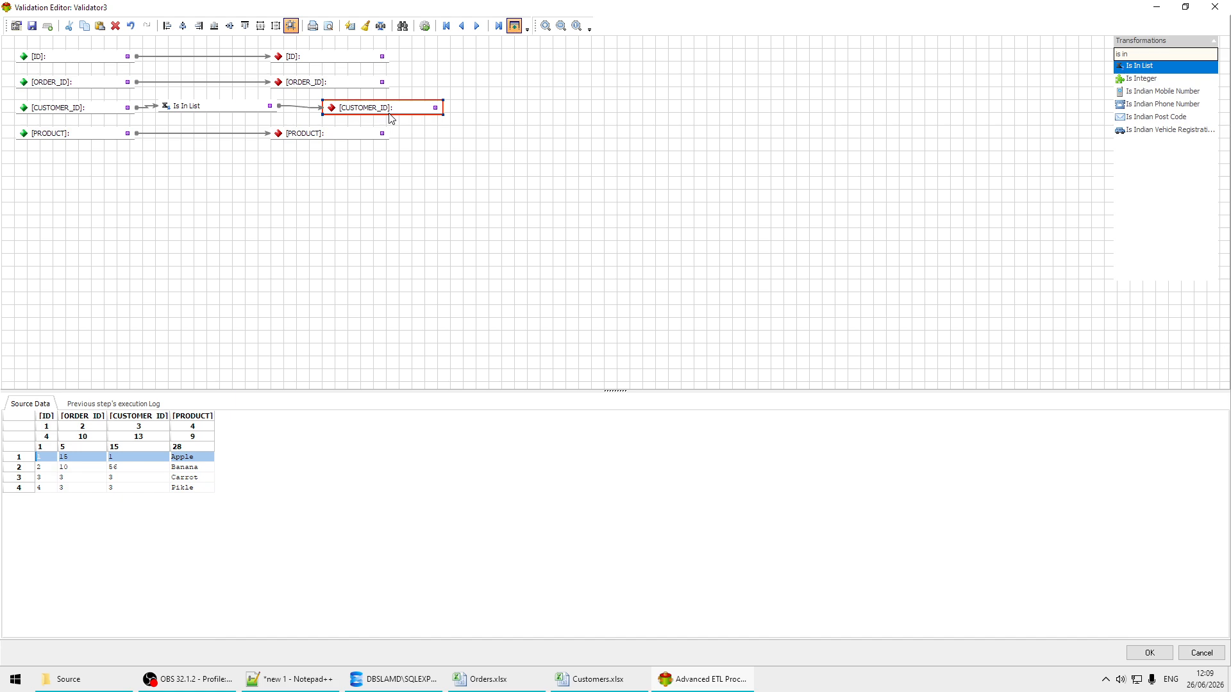
Step: Set the Is In List check's source data to MS SQL Server with the SQL Server connection, and review its failure action and server settings
double_click(212, 107)
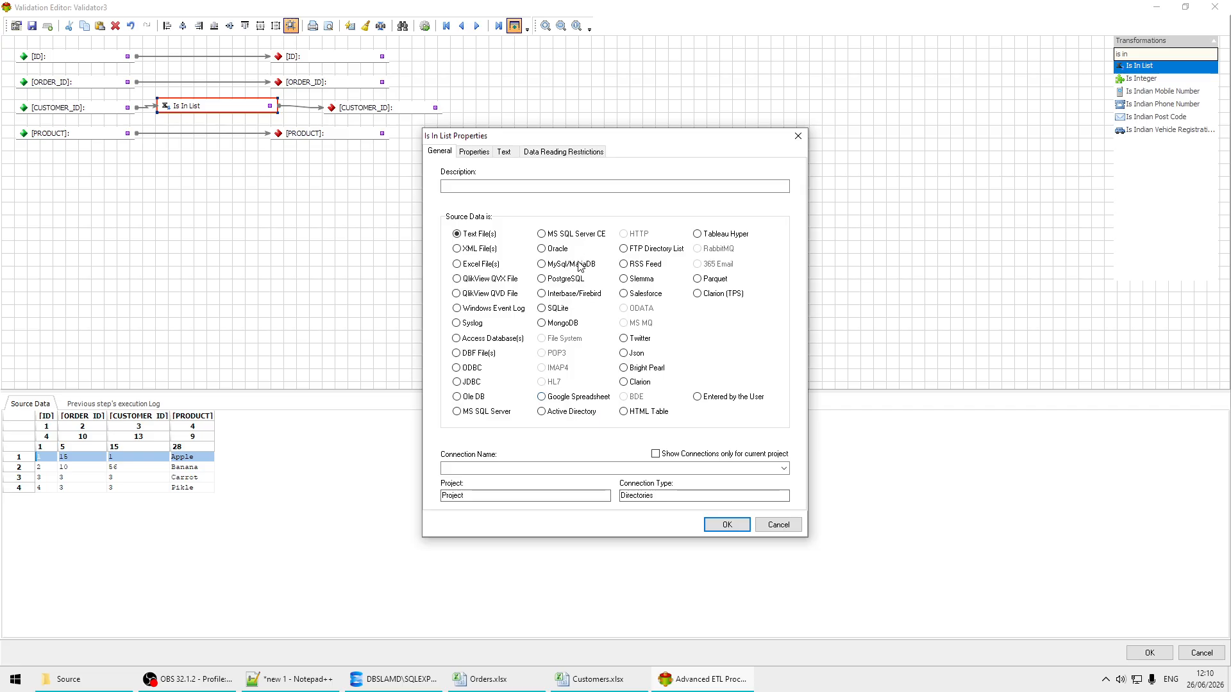
left_click(476, 412)
left_click(506, 469)
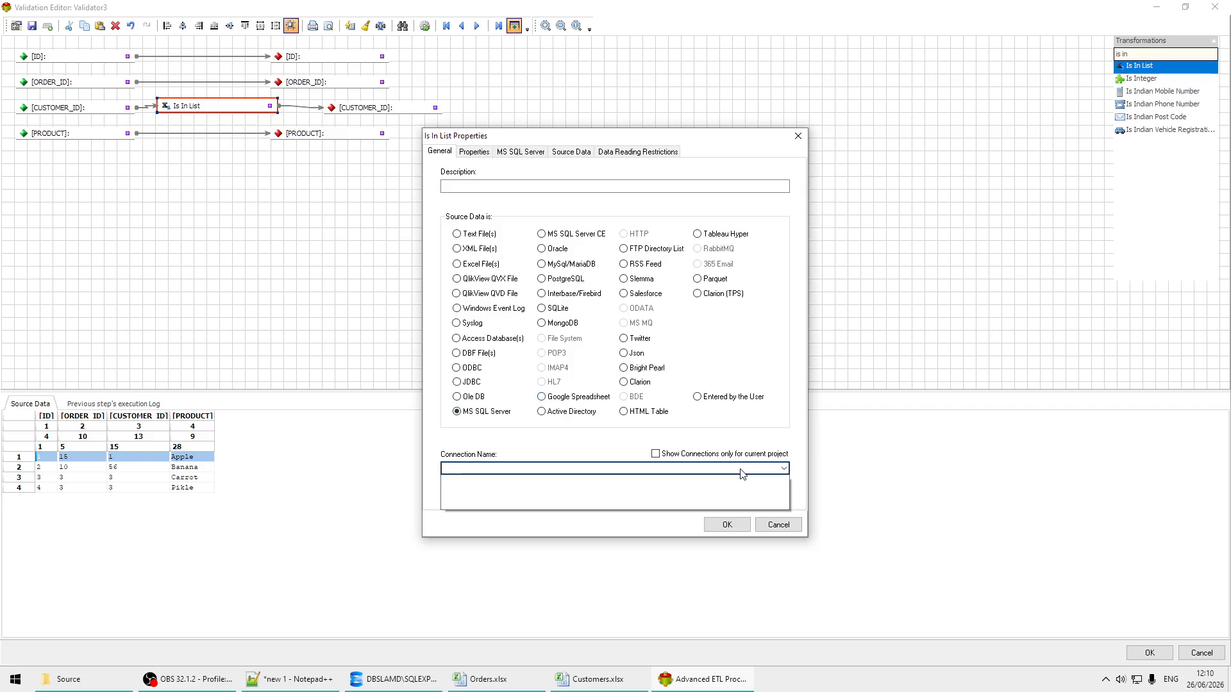
left_click(486, 480)
left_click(474, 151)
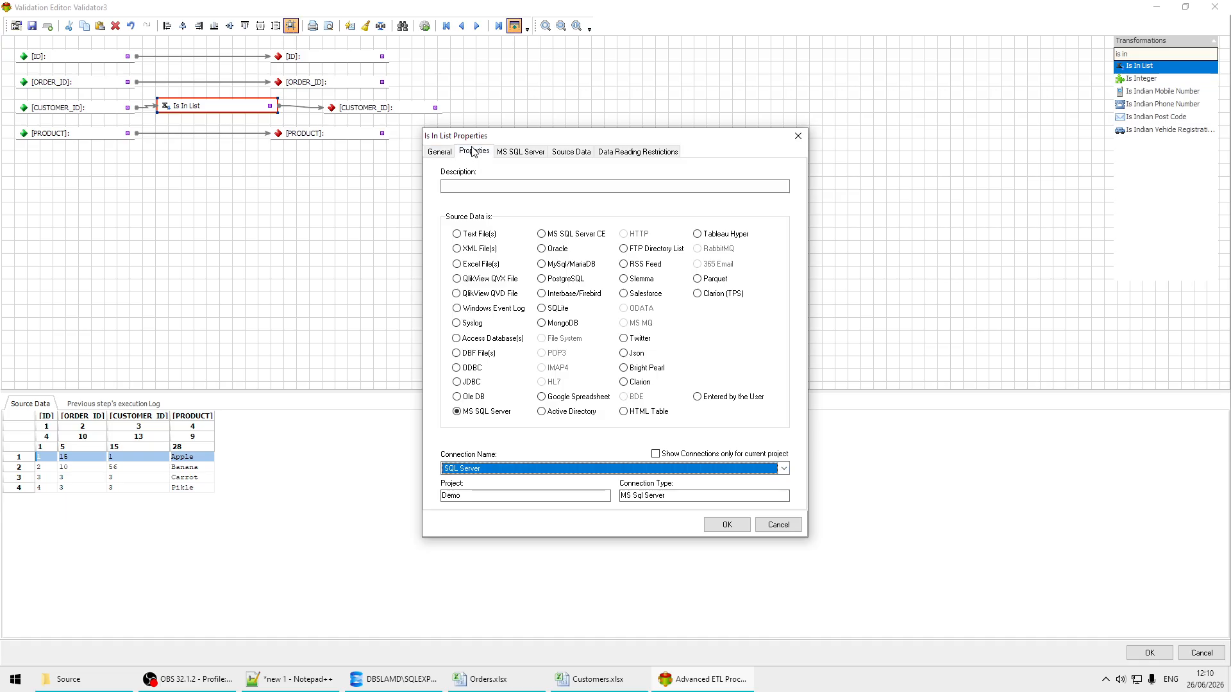
left_click(521, 152)
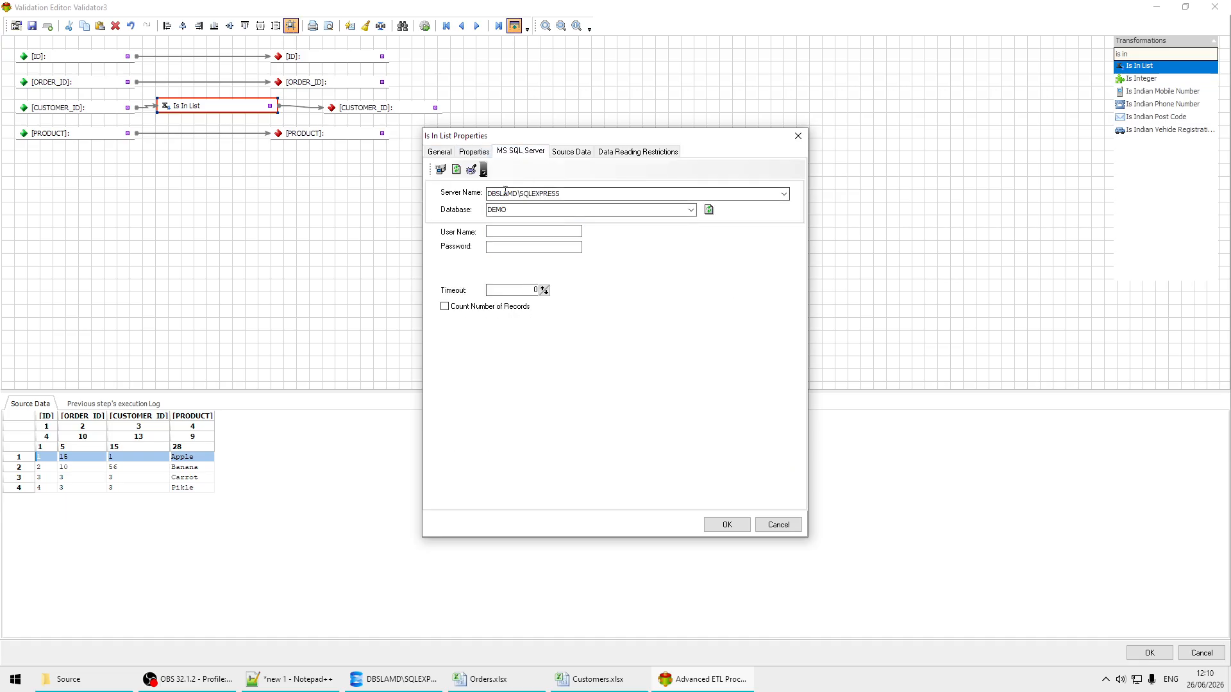
left_click(466, 151)
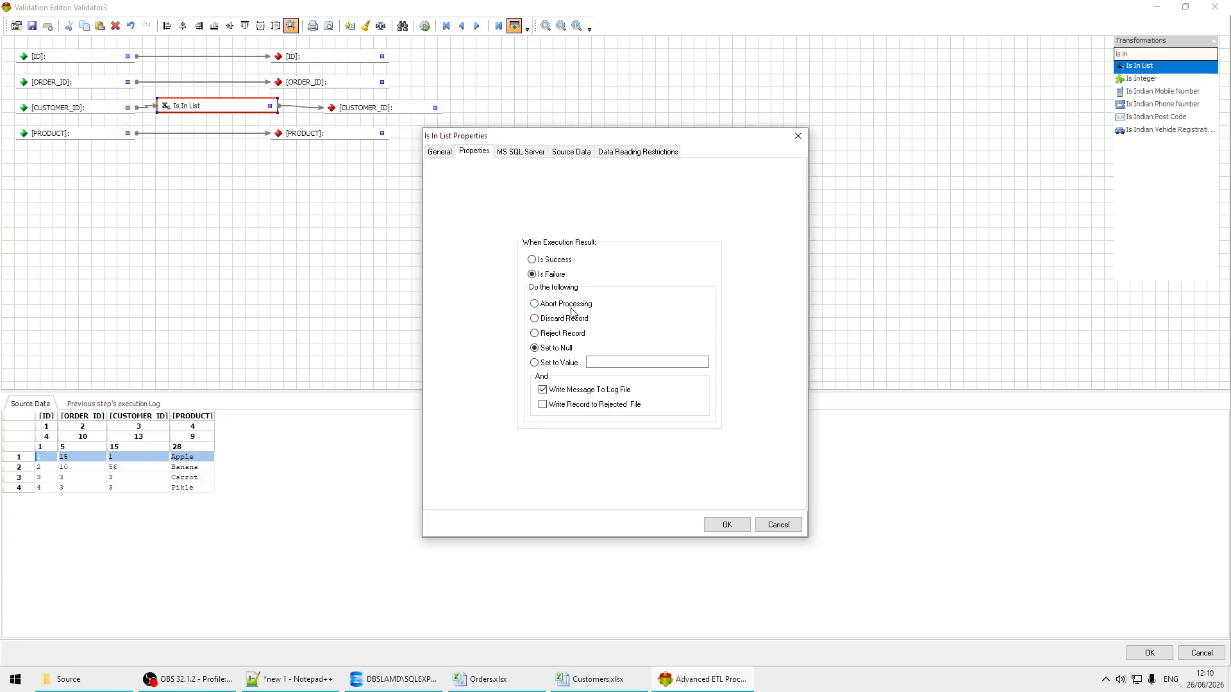
left_click(521, 152)
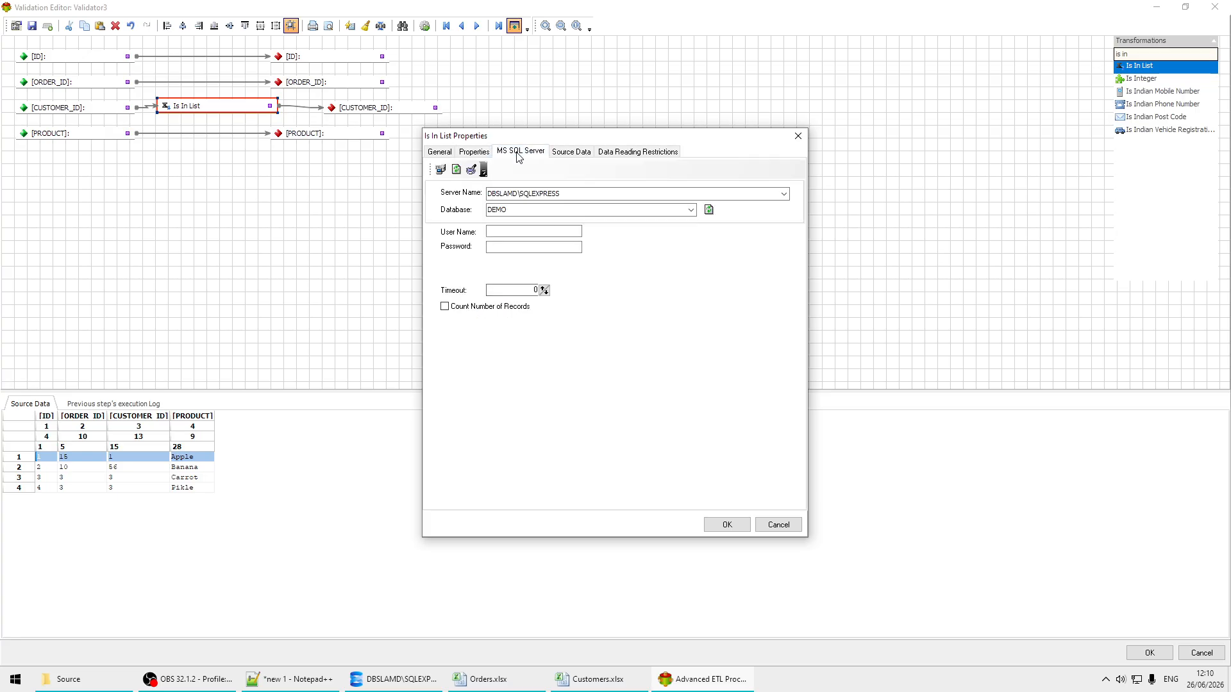
Step: Use a select statement as the list source, building a query that returns CUSTOMER_ID from CUSTOMERS, and preview its data
left_click(570, 153)
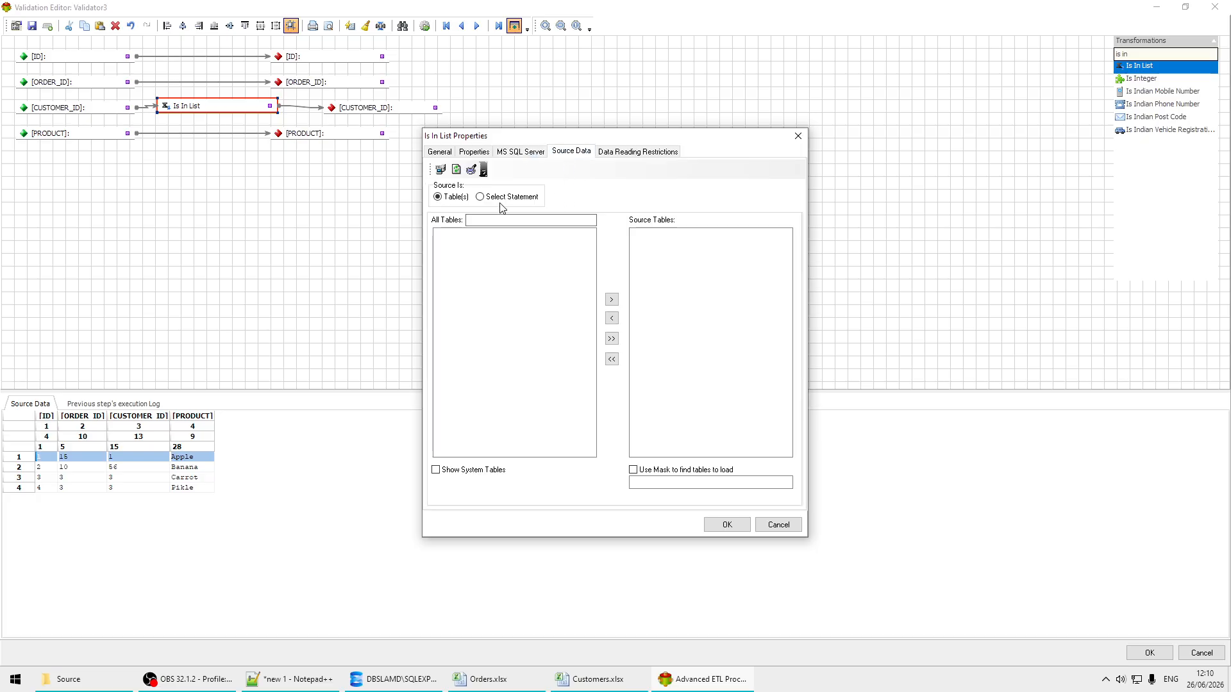
left_click(481, 197)
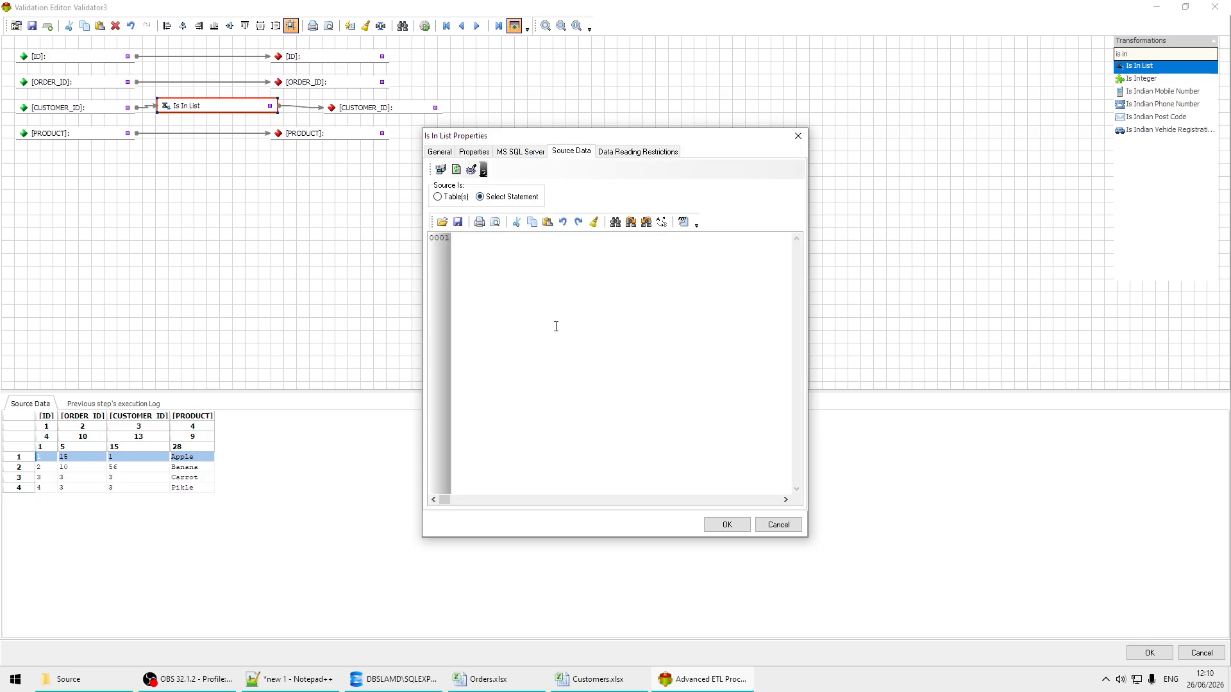
left_click(683, 222)
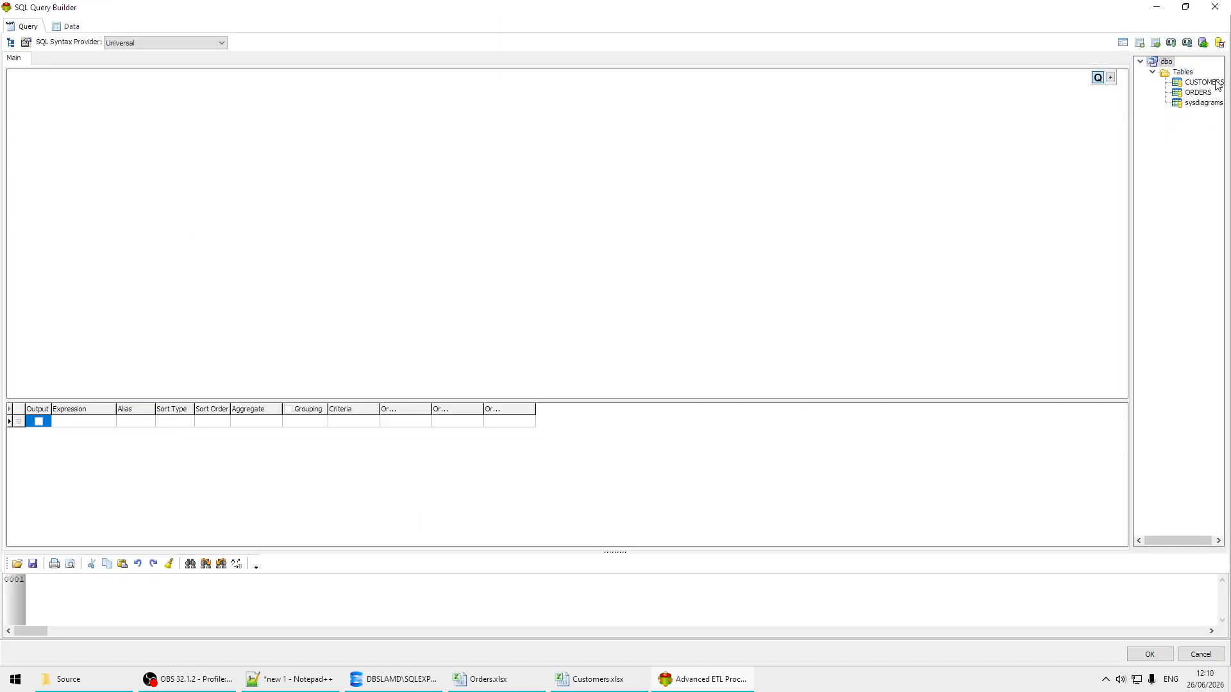
left_click_drag(1216, 84, 256, 133)
left_click_drag(103, 121, 103, 122)
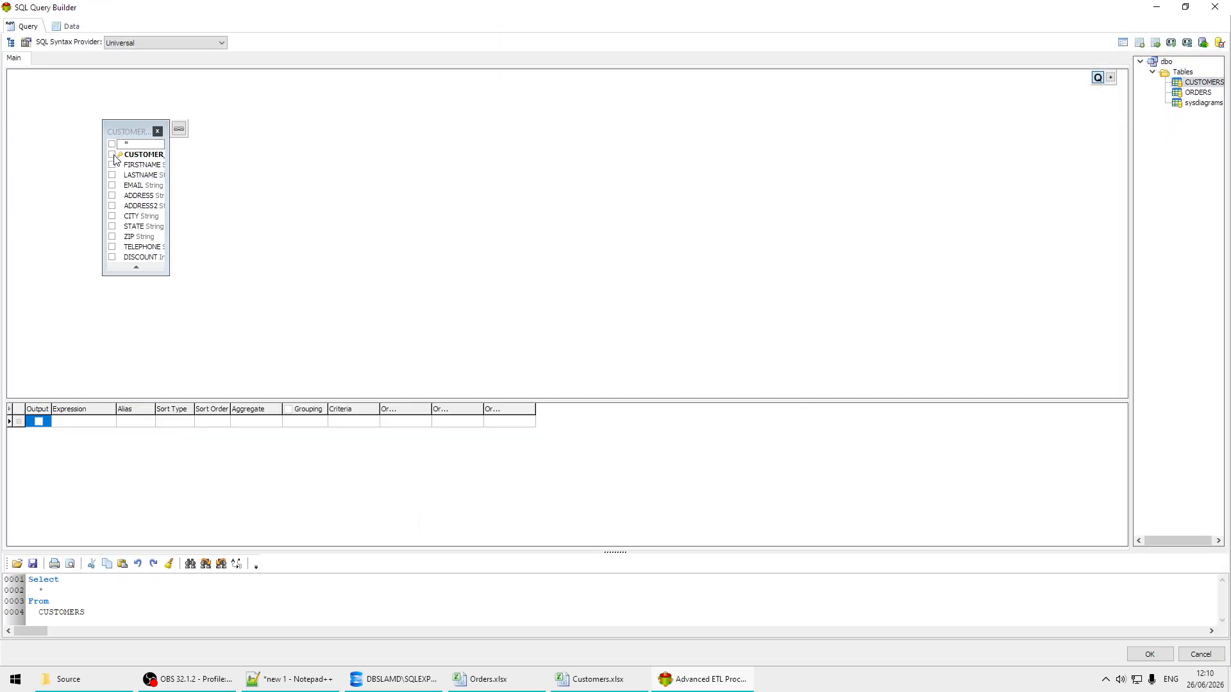
left_click(113, 155)
left_click(73, 30)
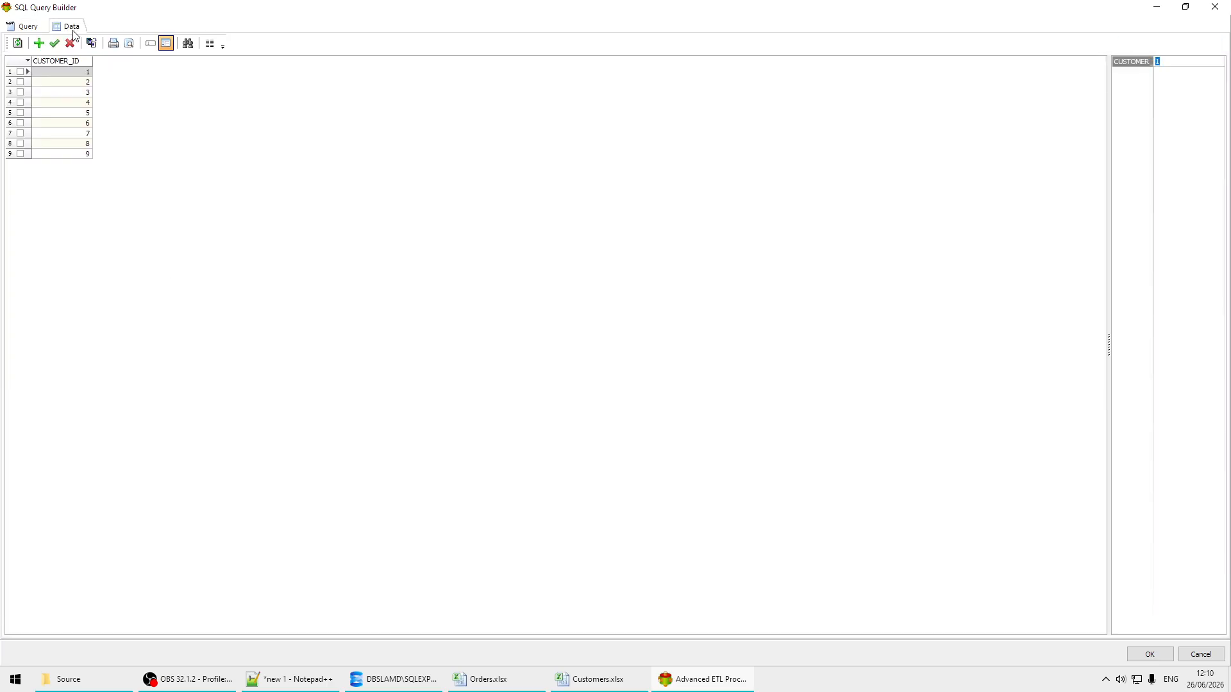
left_click(26, 27)
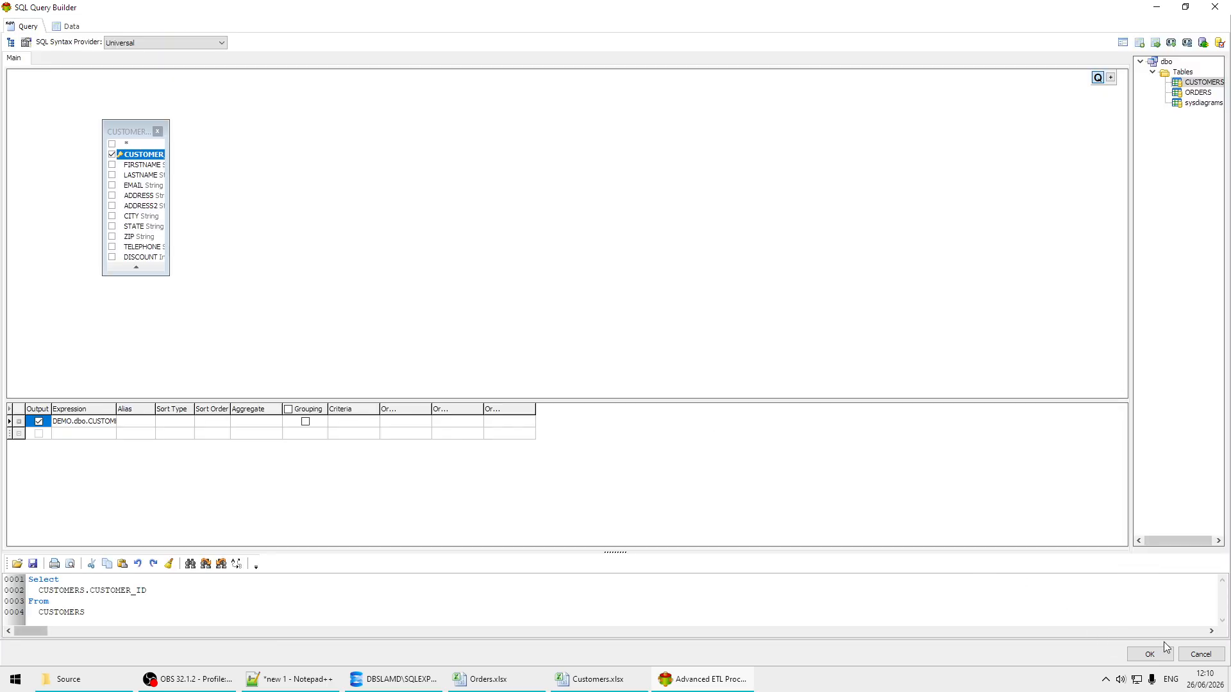
left_click(1148, 655)
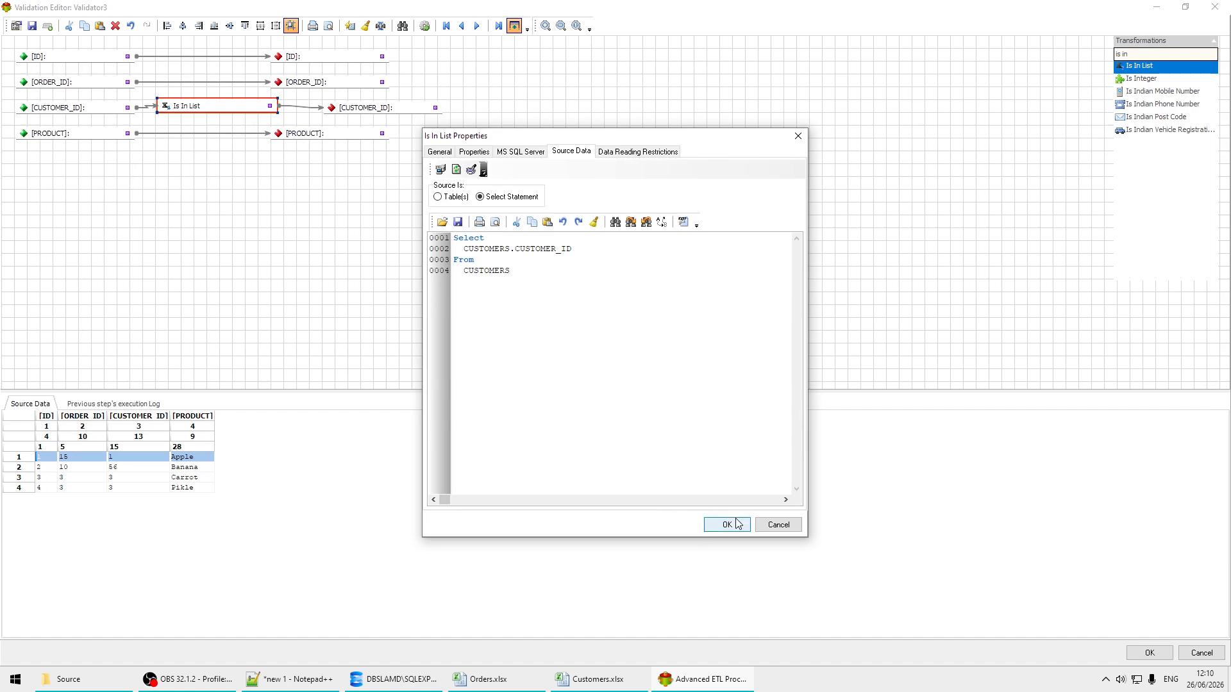
Step: Give the Is In List check the description CC and save its properties
left_click(737, 524)
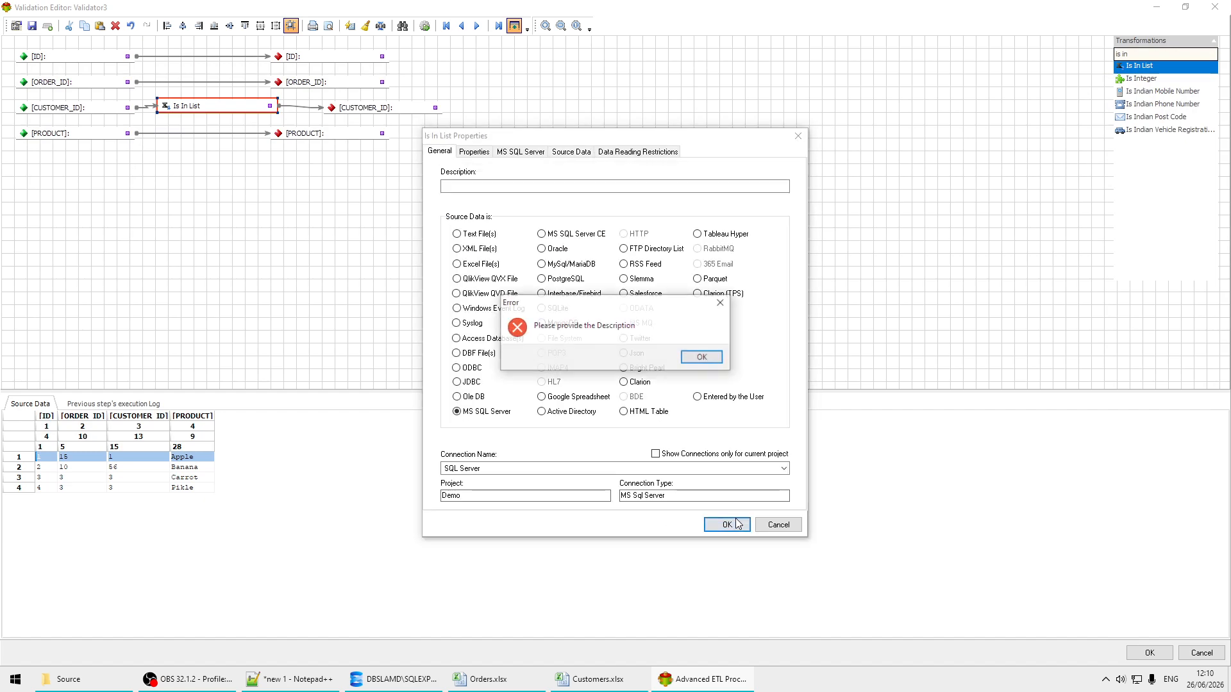
left_click(702, 357)
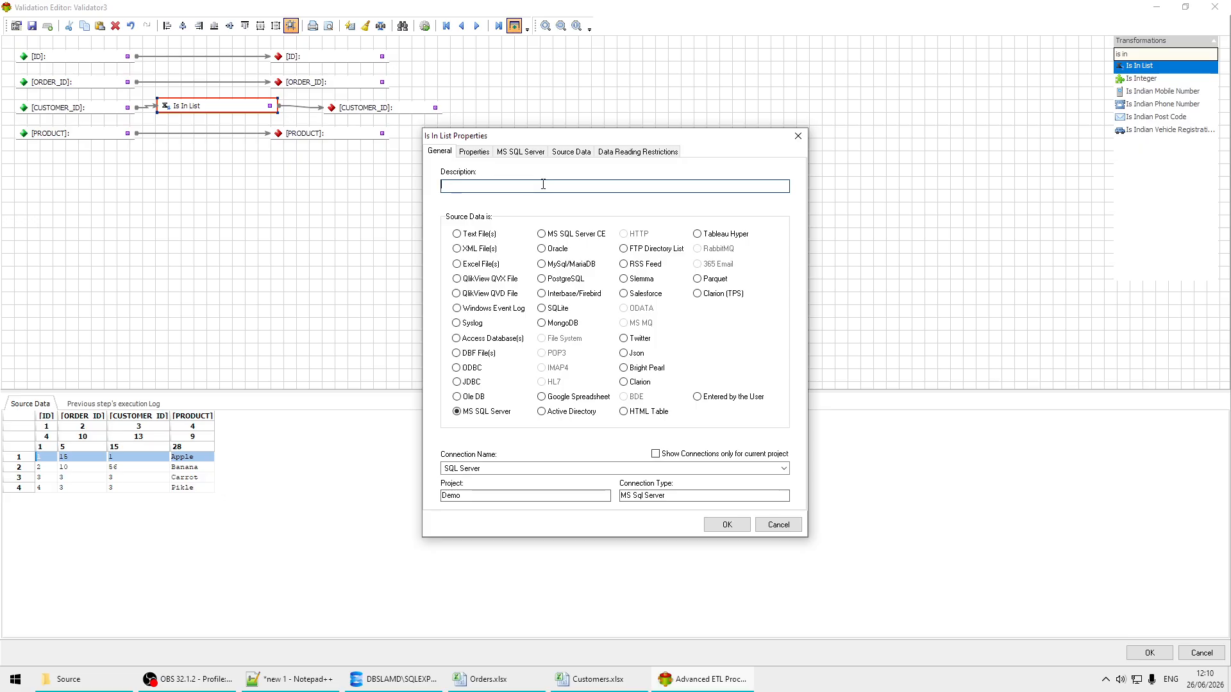
type("CC")
left_click(727, 524)
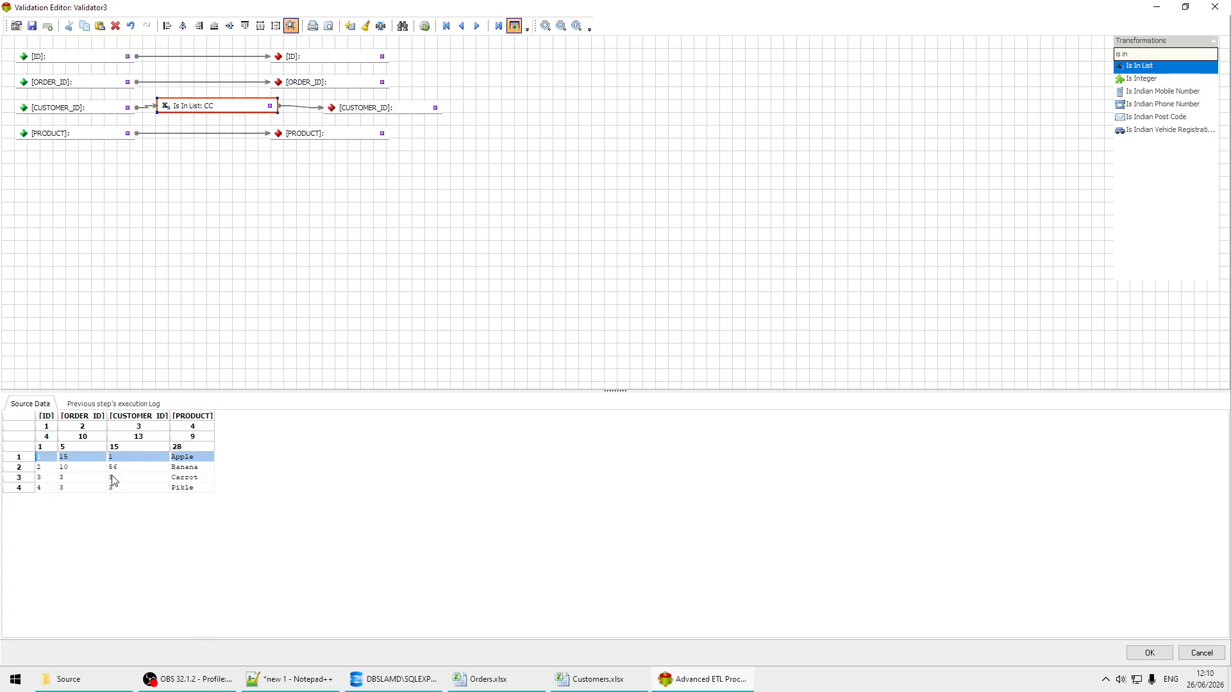
Step: Test the CUSTOMER_ID validation on the Carrot and Banana source records, and save the validator's mapping
left_click(424, 27)
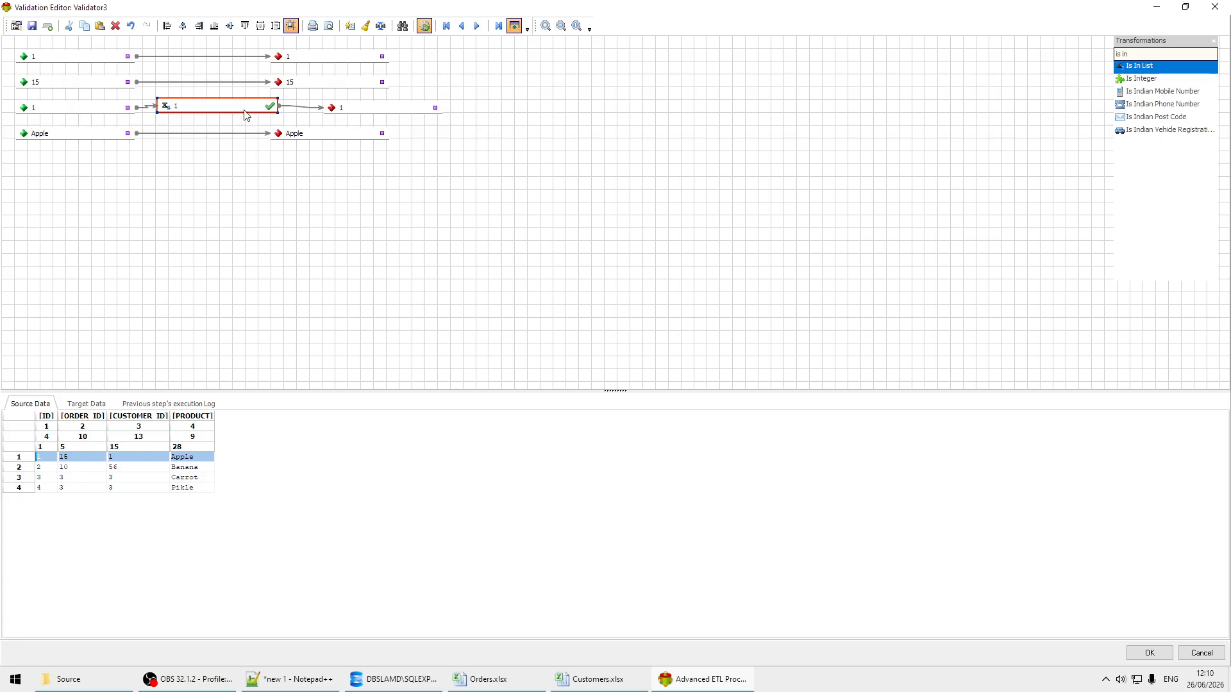
left_click(139, 478)
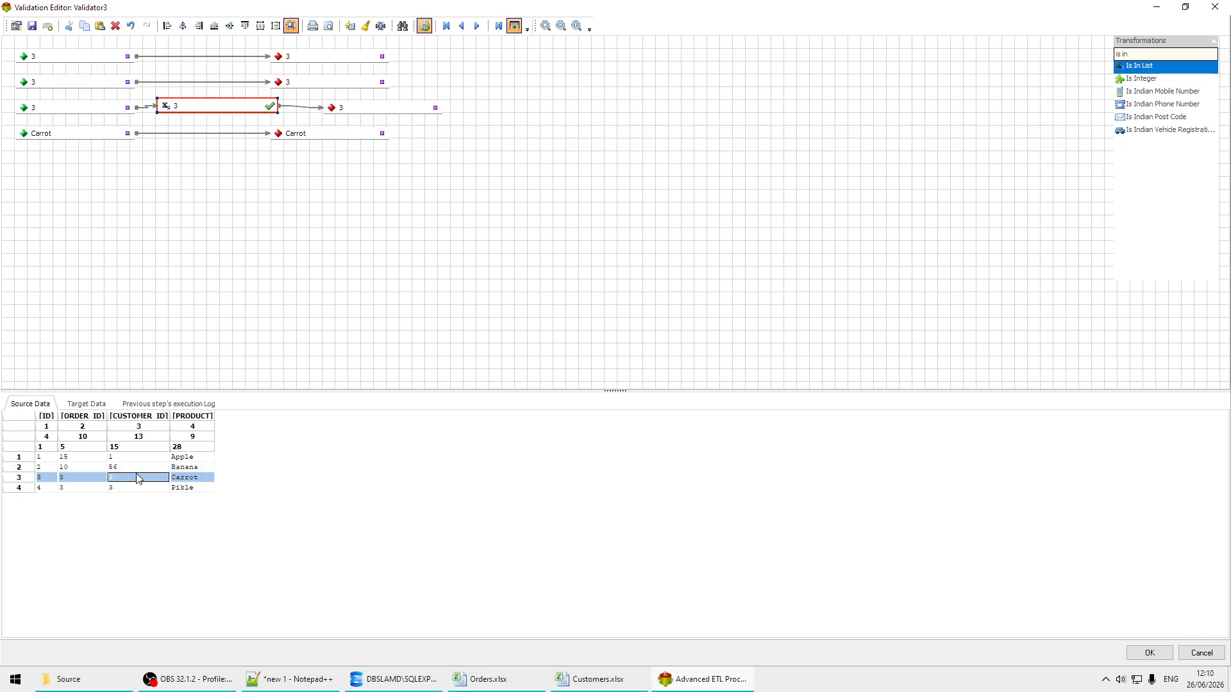
left_click(132, 467)
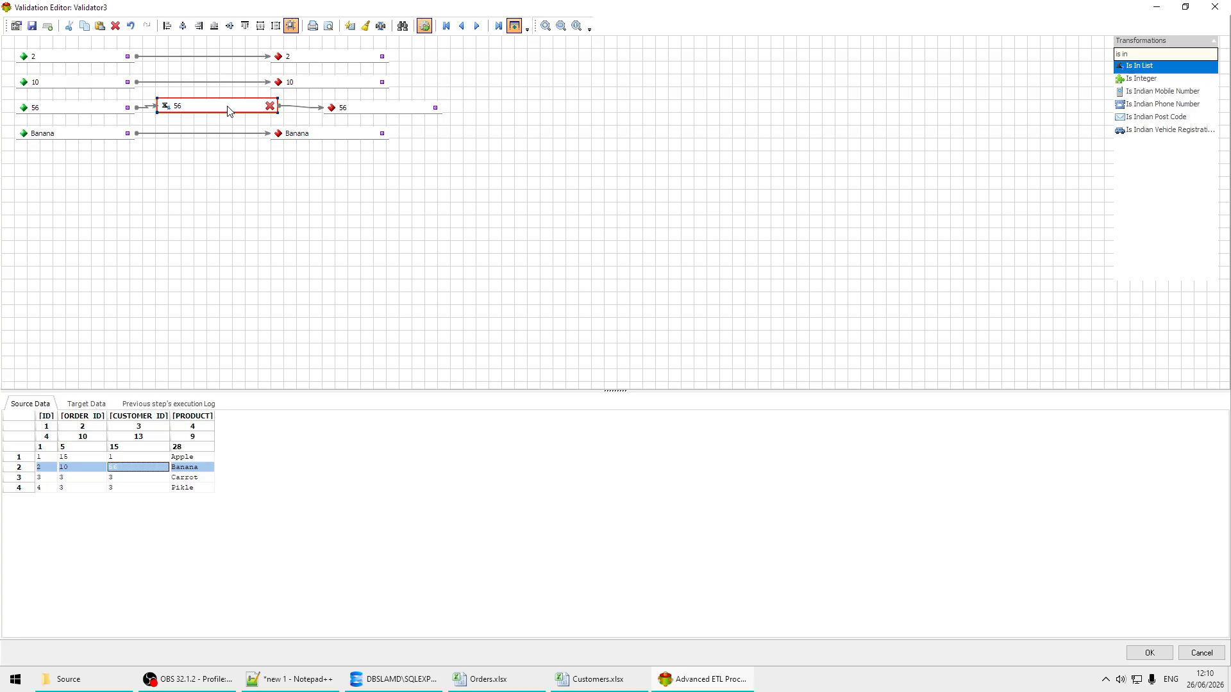
mouse_move(227, 111)
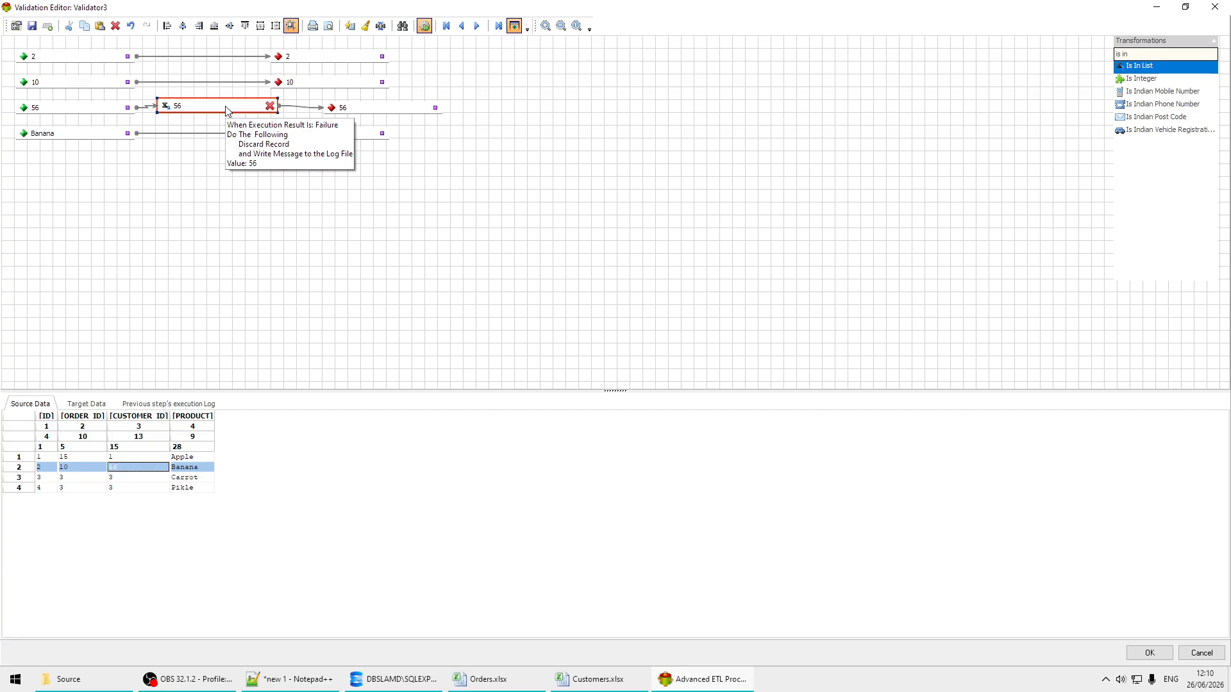
left_click(1157, 656)
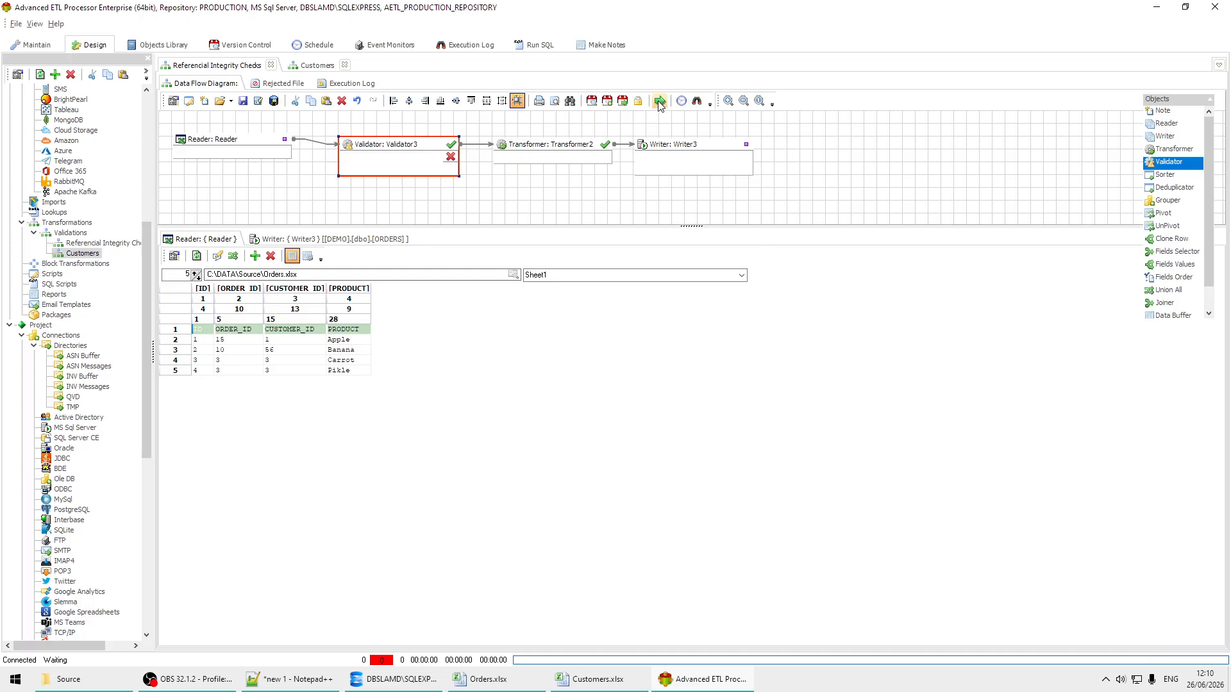
Step: Compare the Writer's ORDERS table with the Reader's source data, and run the Referential Integrity Checks transformation
left_click(353, 244)
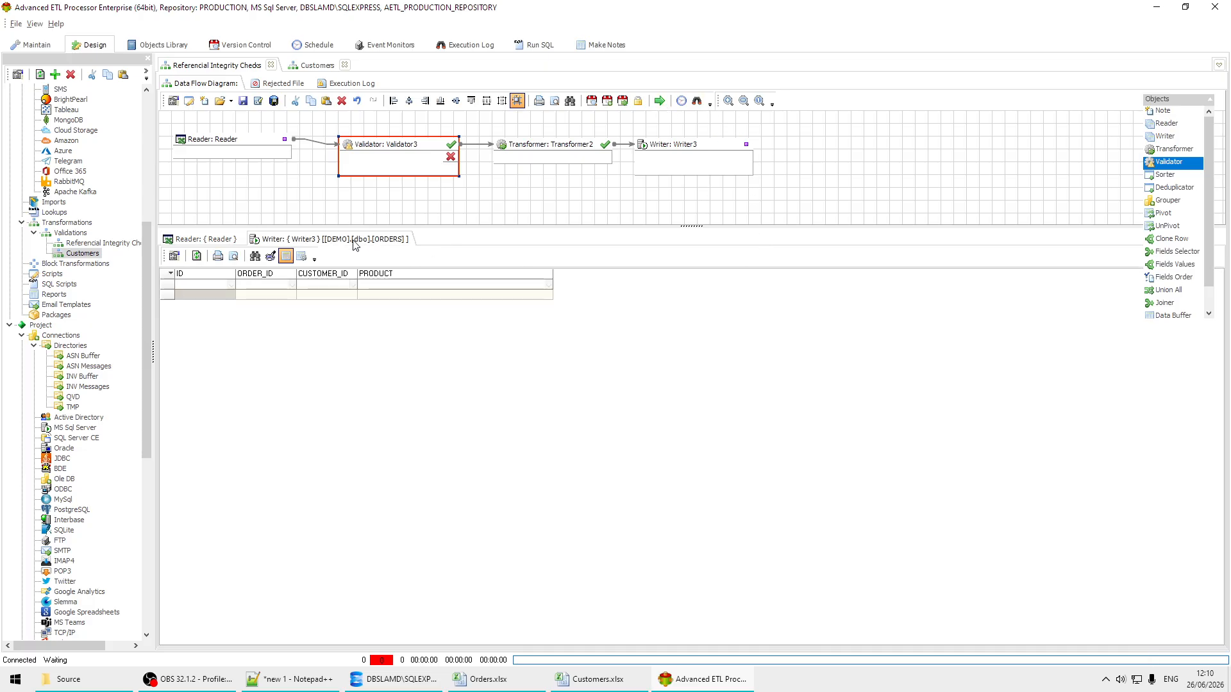
left_click(202, 242)
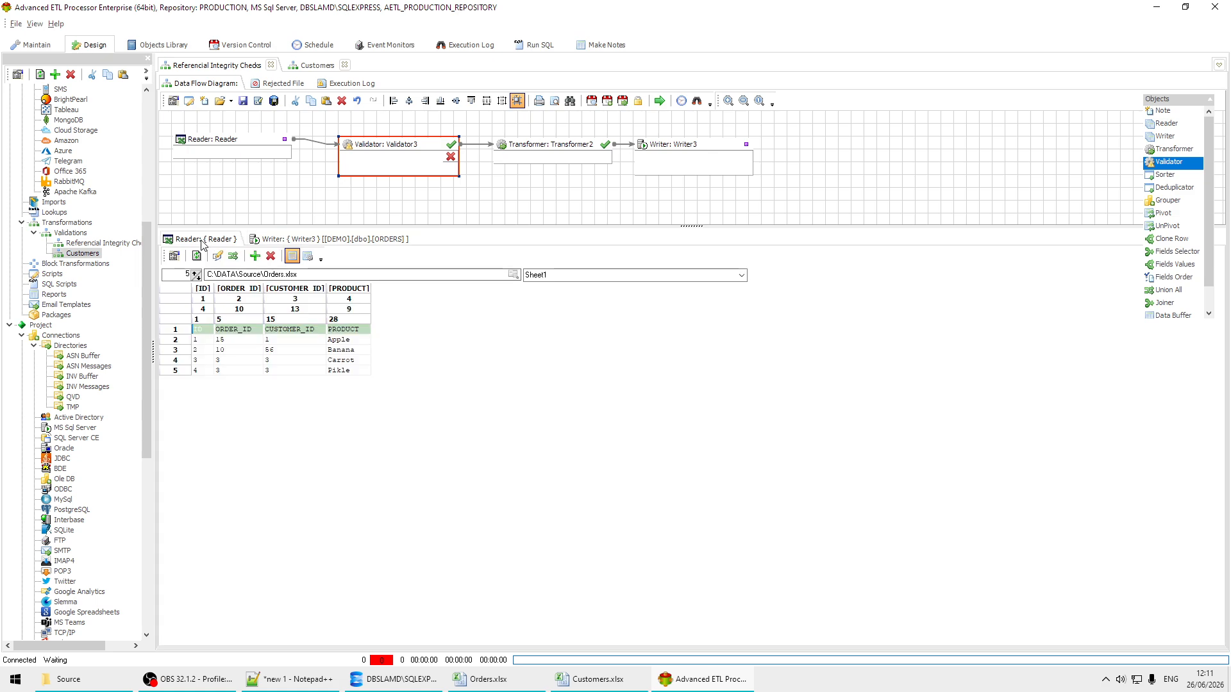
left_click(659, 101)
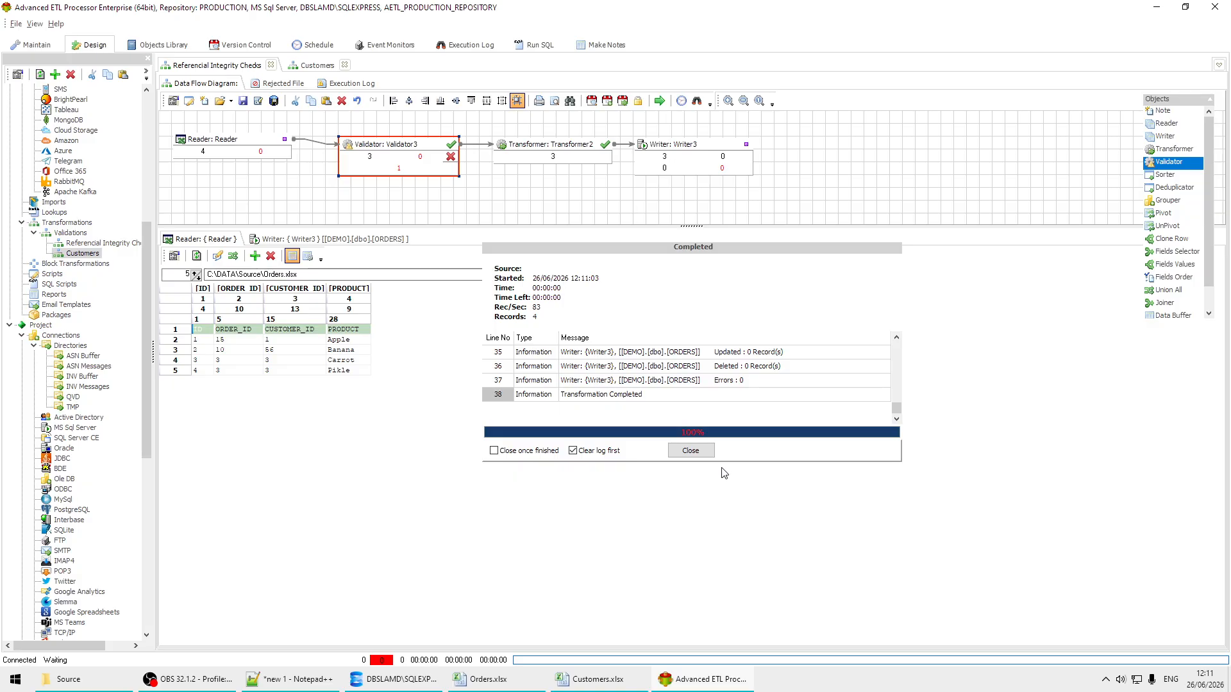
left_click(690, 451)
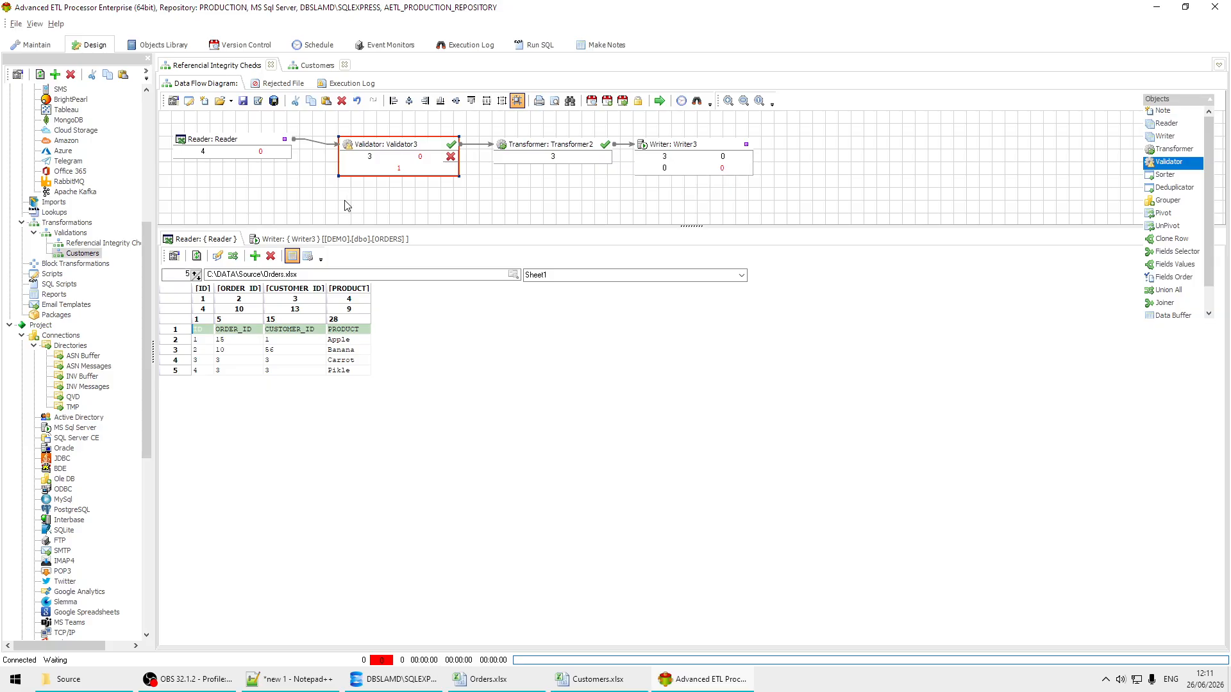
Step: Refresh the Writer's ORDERS data and examine which order records were loaded
left_click(371, 242)
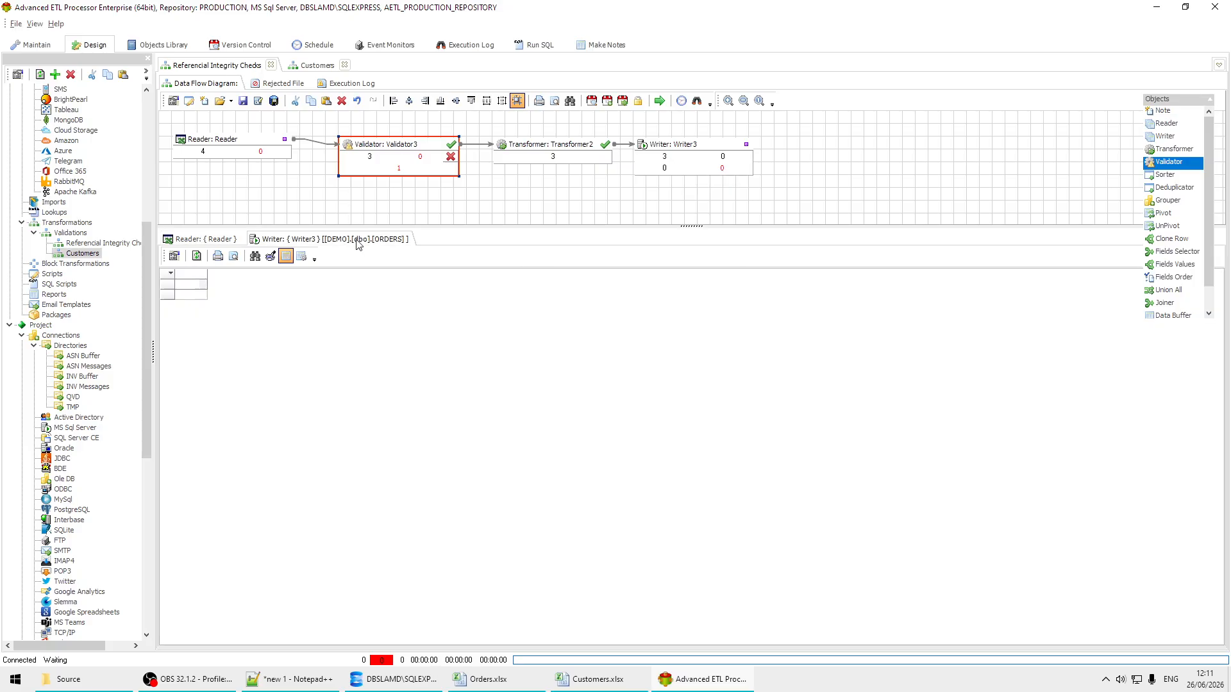
left_click(201, 257)
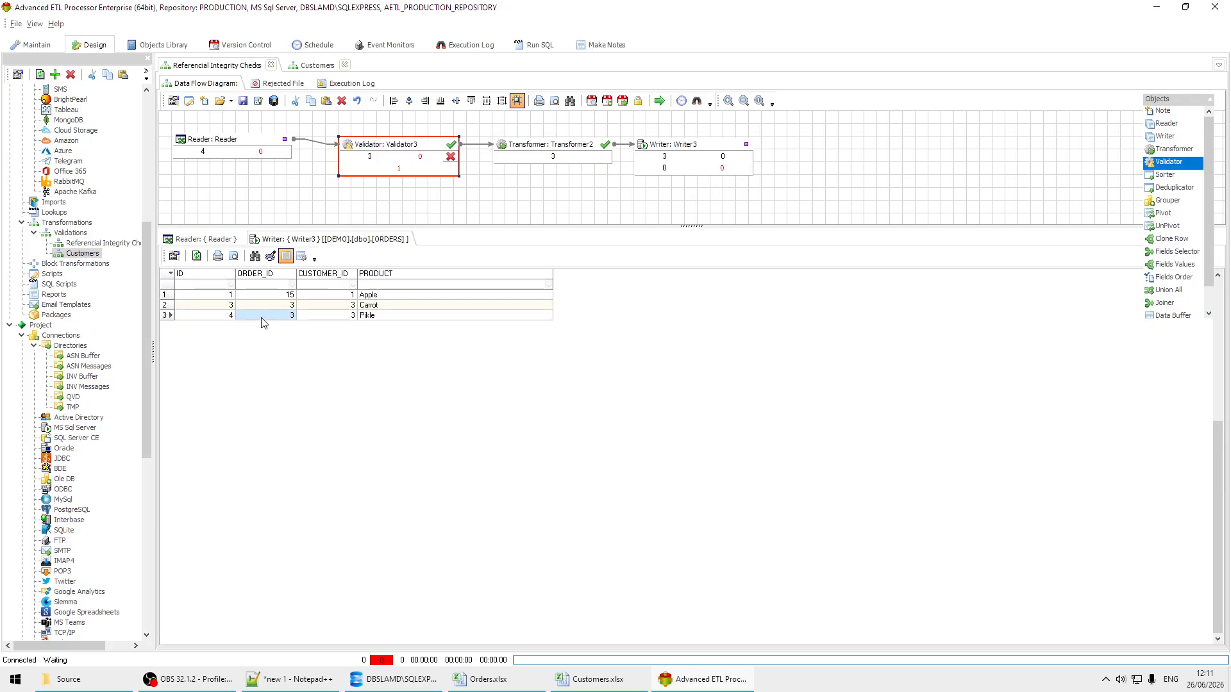
left_click(275, 296)
left_click(274, 306)
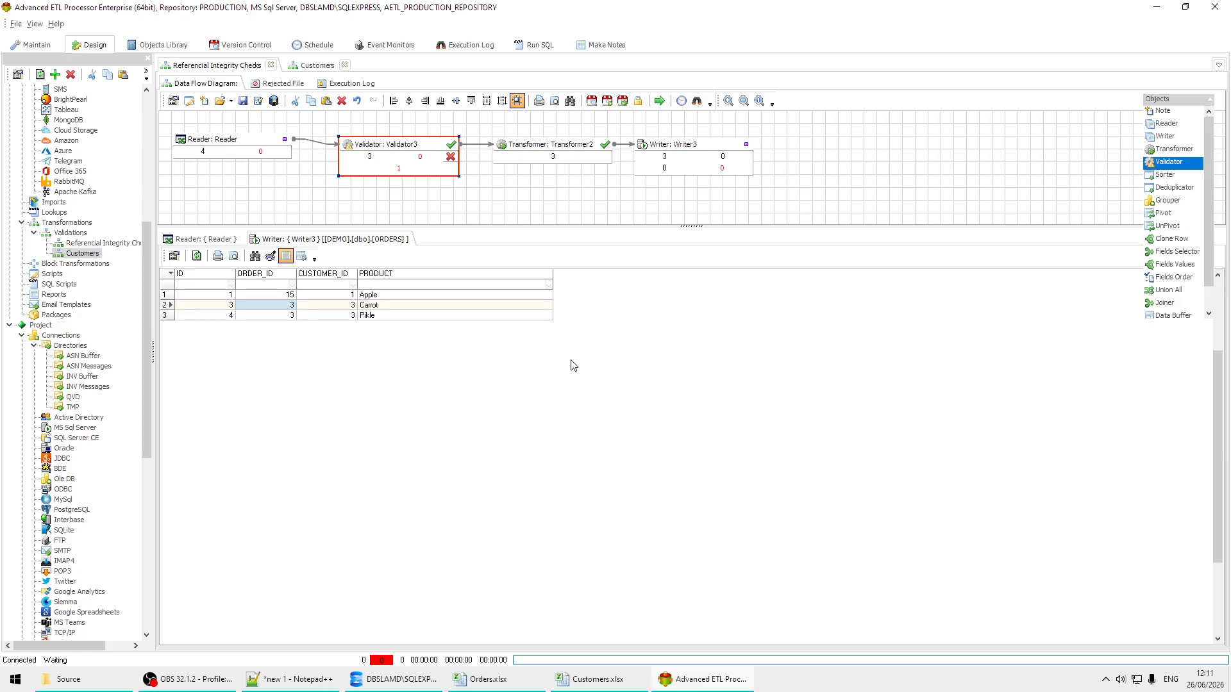
left_click(805, 688)
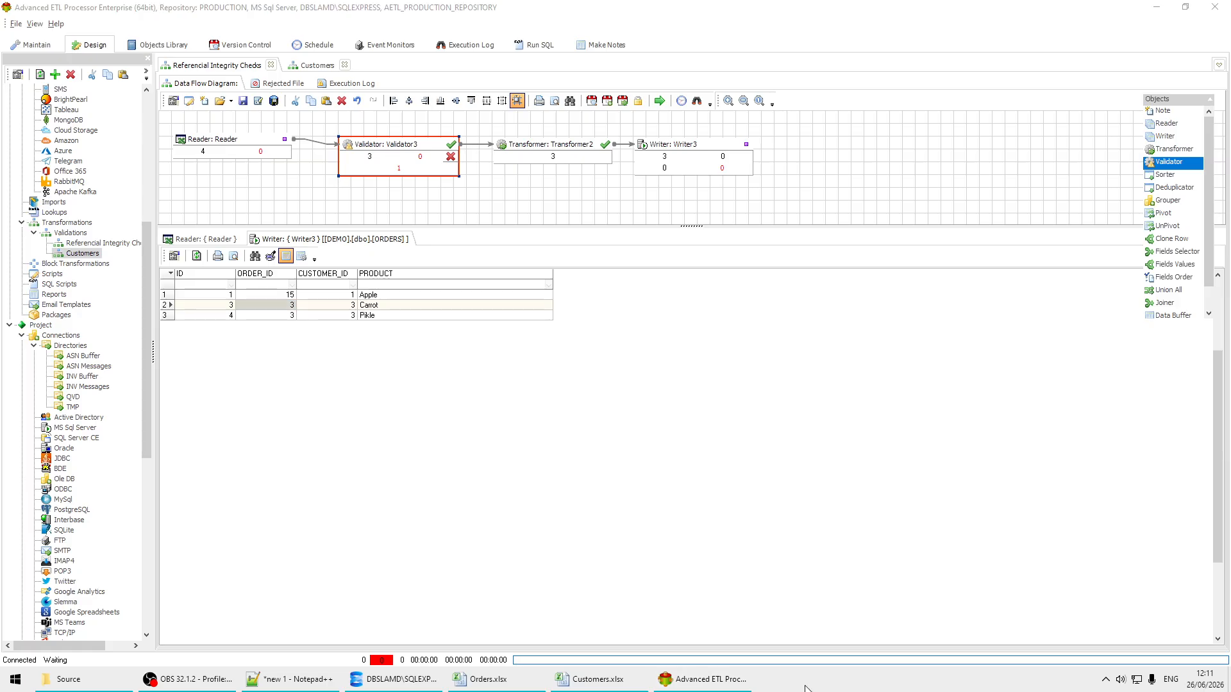